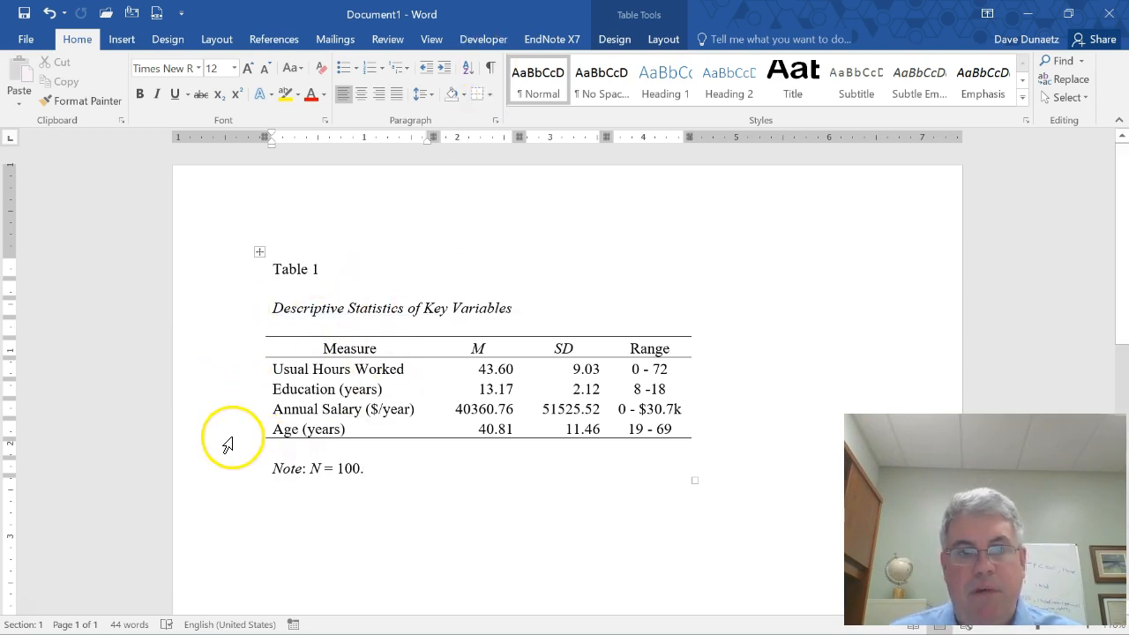
Step: Switch to the Excel workbook with the lumber company data and start the Descriptive Statistics analysis tool
{"action": "left_click_drag", "start_coordinate": [537, 19], "coordinate": [0, 282]}
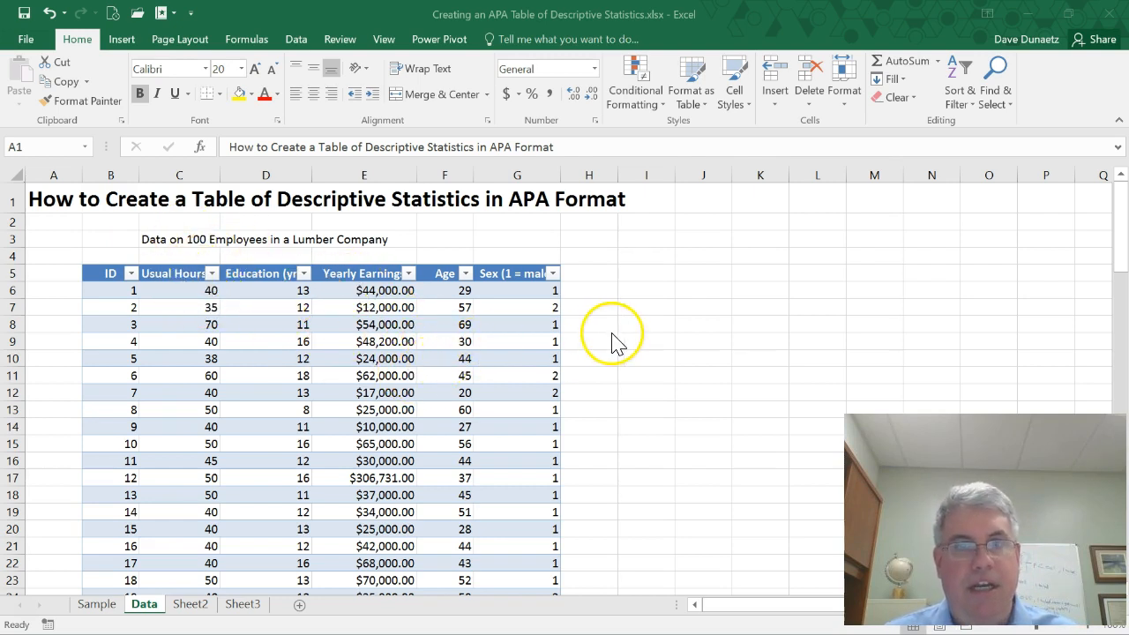
{"action": "left_click", "coordinate": [295, 41]}
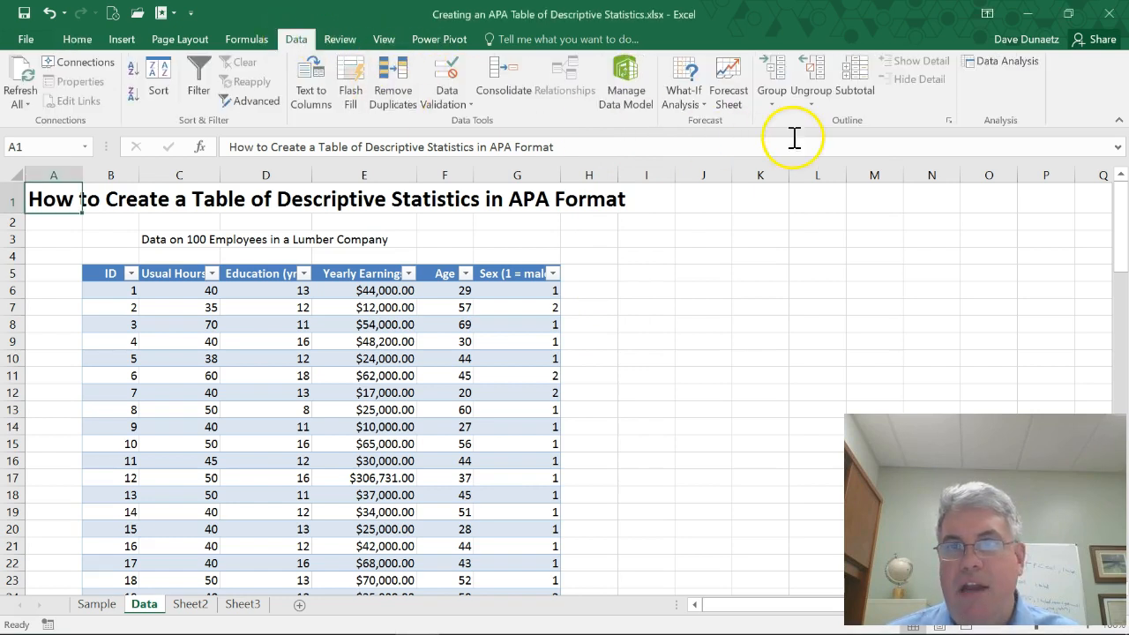
{"action": "left_click", "coordinate": [1005, 71]}
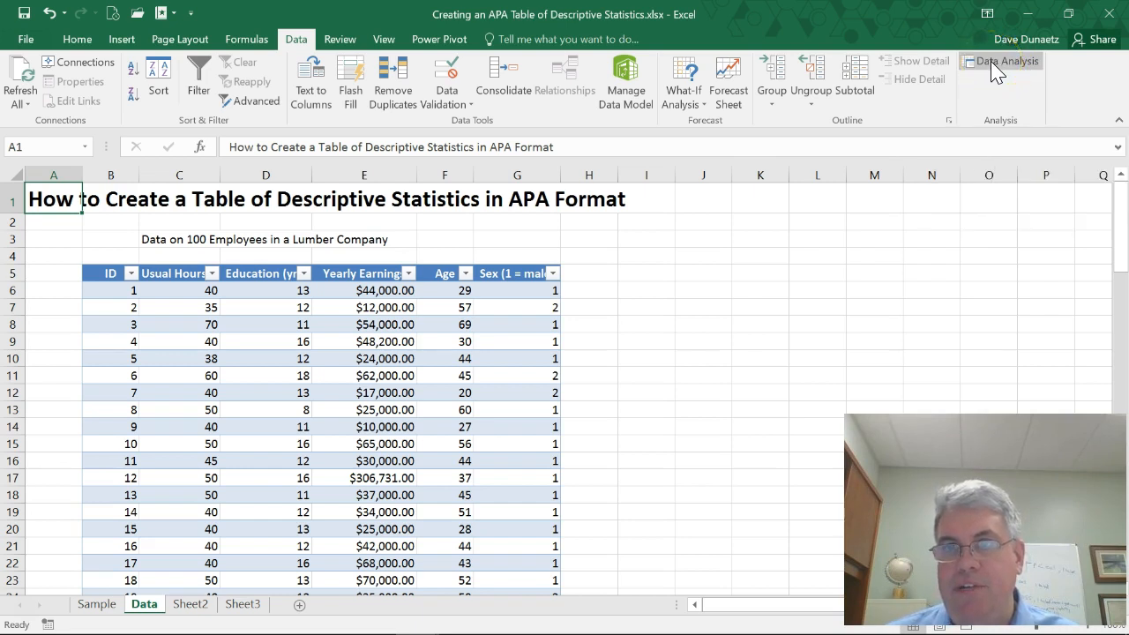
{"action": "left_click", "coordinate": [994, 67]}
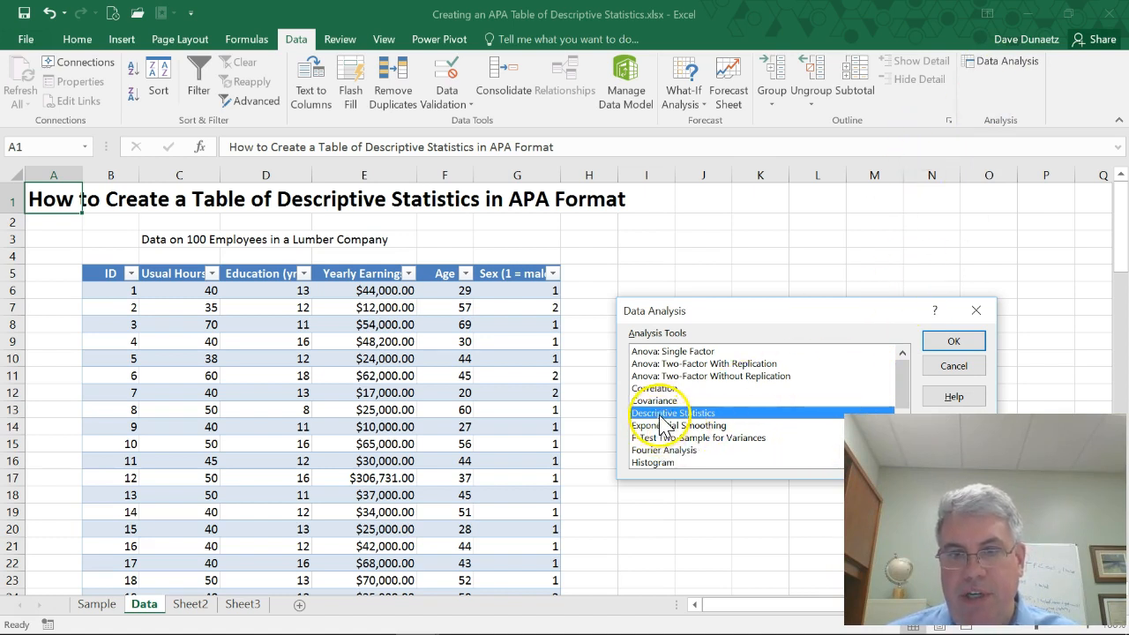
{"action": "left_click", "coordinate": [954, 342]}
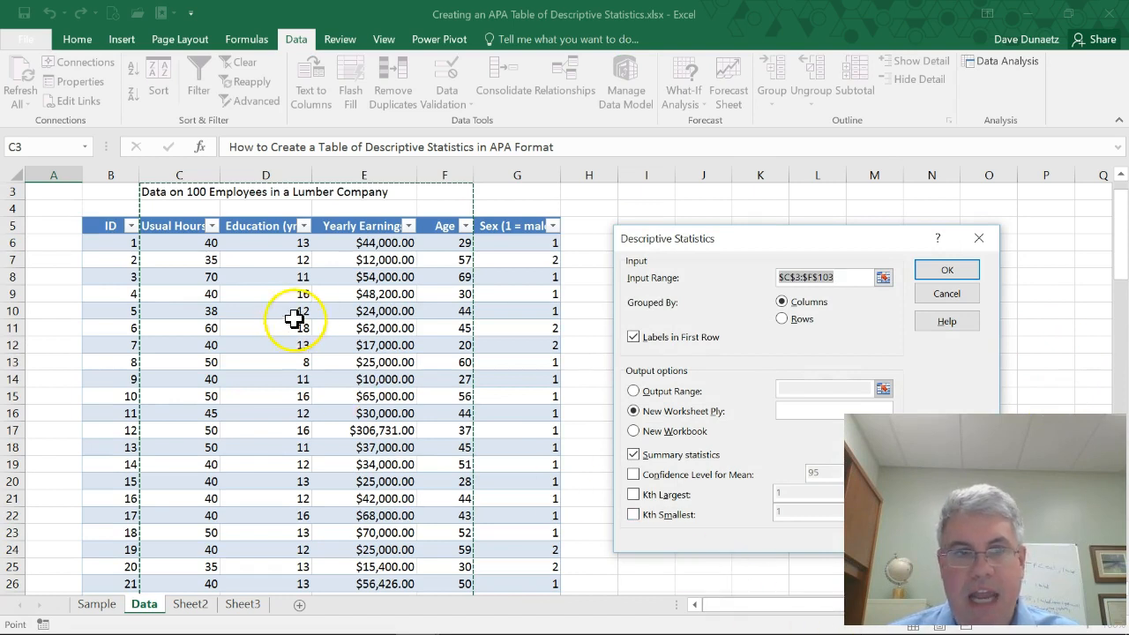
Step: Set the input range to $C$5:$G$105, covering the headings and all employee rows from usual hours to sex
{"action": "left_click", "coordinate": [156, 228]}
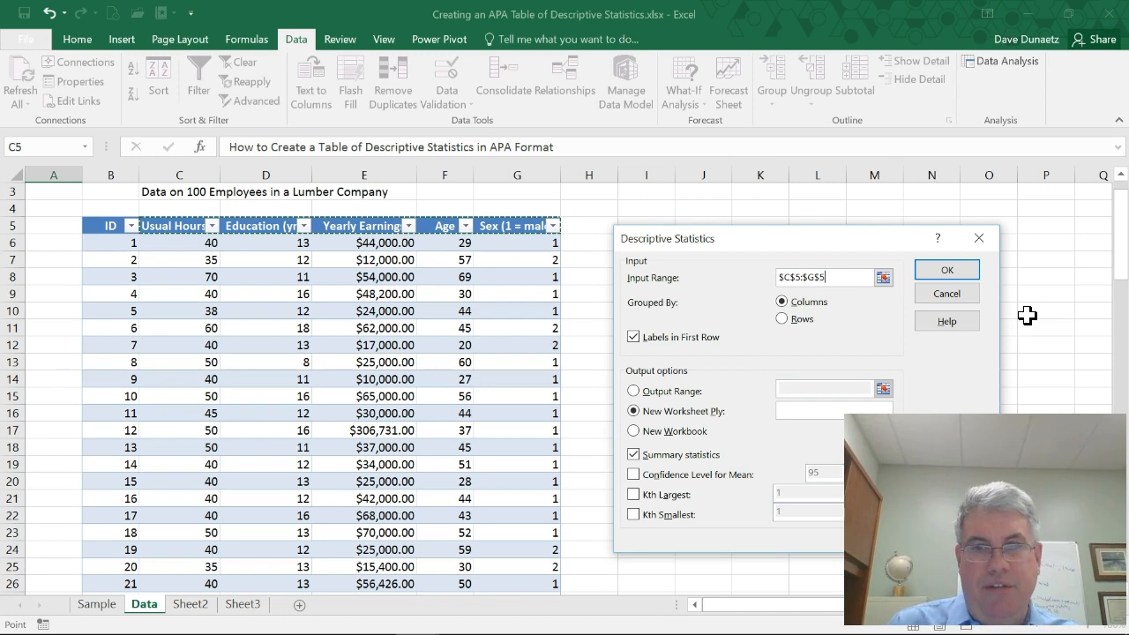
{"action": "key", "text": "shift+Down"}
{"action": "key", "text": "shift+Down"}
{"action": "key", "text": "shift+Down"}
{"action": "key", "text": "shift+Down"}
{"action": "key", "text": "shift+Down"}
{"action": "key", "text": "shift+Down"}
{"action": "key", "text": "shift+Down"}
{"action": "key", "text": "shift+Down"}
{"action": "key", "text": "shift+Down"}
{"action": "key", "text": "shift+Down"}
{"action": "key", "text": "shift+Down"}
{"action": "key", "text": "shift+Down"}
{"action": "key", "text": "shift+Down"}
{"action": "key", "text": "shift+Down"}
{"action": "key", "text": "shift+Down"}
{"action": "key", "text": "shift+Down"}
{"action": "key", "text": "shift+Down"}
{"action": "key", "text": "shift+Down"}
{"action": "key", "text": "shift+Down"}
{"action": "key", "text": "shift+Down"}
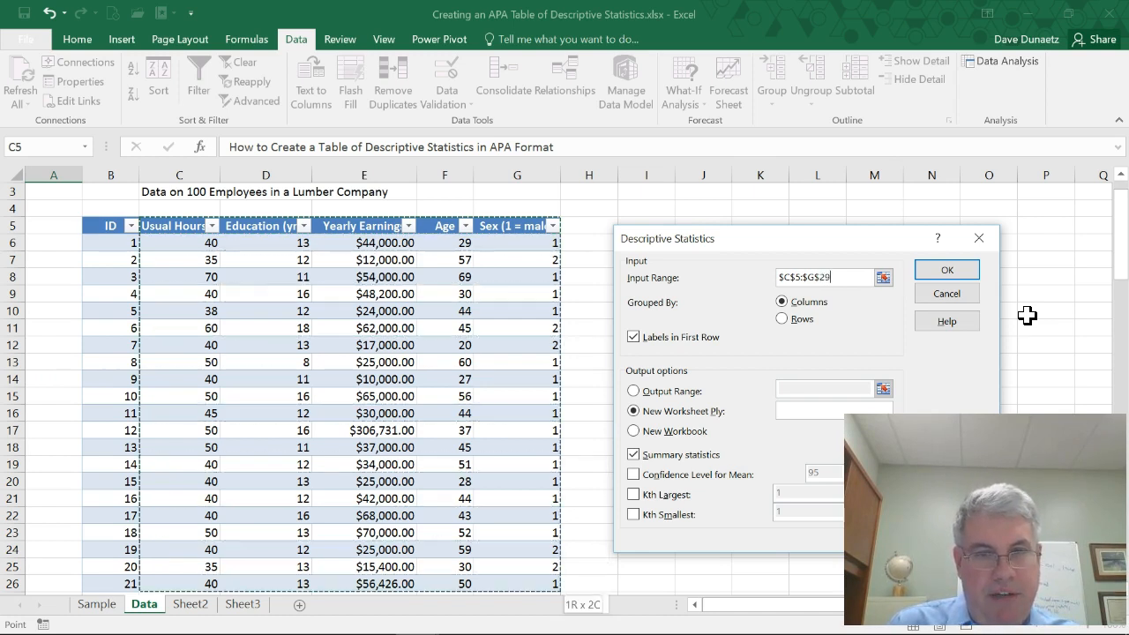
{"action": "key", "text": "shift+Down"}
{"action": "key", "text": "shift+Down"}
{"action": "key", "text": "shift+Down"}
{"action": "key", "text": "shift+Down"}
{"action": "key", "text": "shift+Down"}
{"action": "key", "text": "shift+Down"}
{"action": "key", "text": "shift+Down"}
{"action": "key", "text": "shift+Down"}
{"action": "key", "text": "shift+Down"}
{"action": "key", "text": "shift+Down"}
{"action": "key", "text": "shift+Down"}
{"action": "key", "text": "shift+Down"}
{"action": "key", "text": "shift+Down"}
{"action": "key", "text": "shift+Down"}
{"action": "key", "text": "shift+Down"}
{"action": "key", "text": "shift+Down"}
{"action": "key", "text": "shift+Down"}
{"action": "key", "text": "shift+Down"}
{"action": "key", "text": "shift+Down"}
{"action": "key", "text": "shift+Down"}
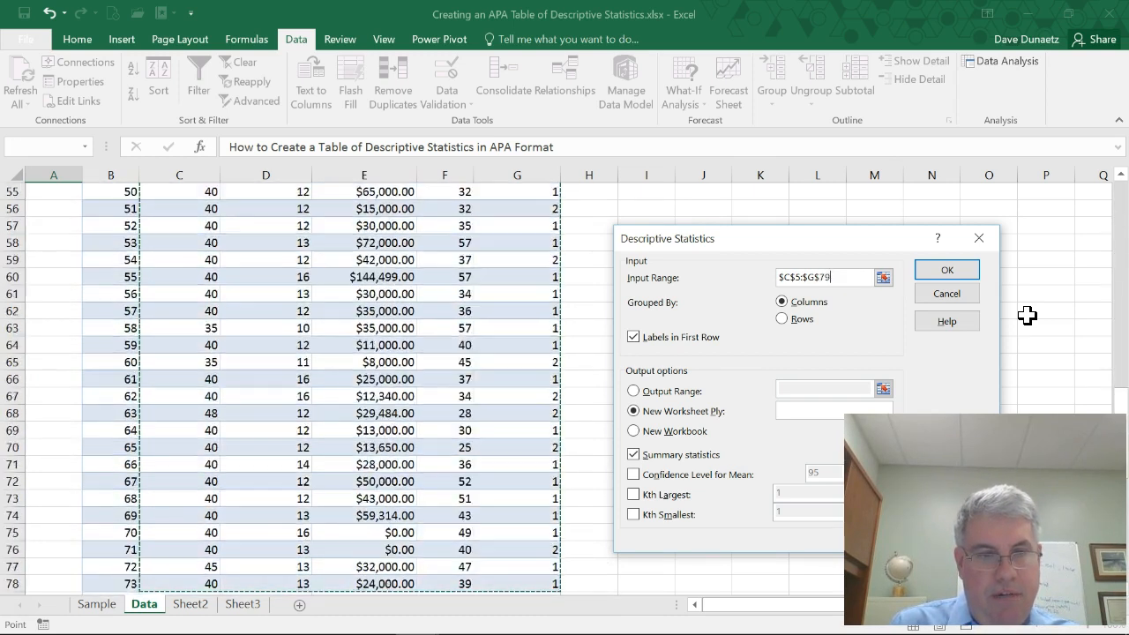
{"action": "key", "text": "shift+Down"}
{"action": "key", "text": "shift+Down"}
{"action": "key", "text": "shift+Down"}
{"action": "key", "text": "shift+Down"}
{"action": "key", "text": "shift+Down"}
{"action": "key", "text": "shift+Down"}
{"action": "key", "text": "shift+Down"}
{"action": "key", "text": "shift+Down"}
{"action": "key", "text": "shift+Down"}
{"action": "key", "text": "shift+Down"}
{"action": "key", "text": "shift+Down"}
{"action": "key", "text": "shift+Down"}
{"action": "key", "text": "shift+Down"}
{"action": "key", "text": "shift+Down"}
{"action": "key", "text": "shift+Down"}
{"action": "key", "text": "shift+Down"}
{"action": "key", "text": "shift+Down"}
{"action": "key", "text": "shift+Down"}
{"action": "key", "text": "shift+Down"}
{"action": "key", "text": "shift+Down"}
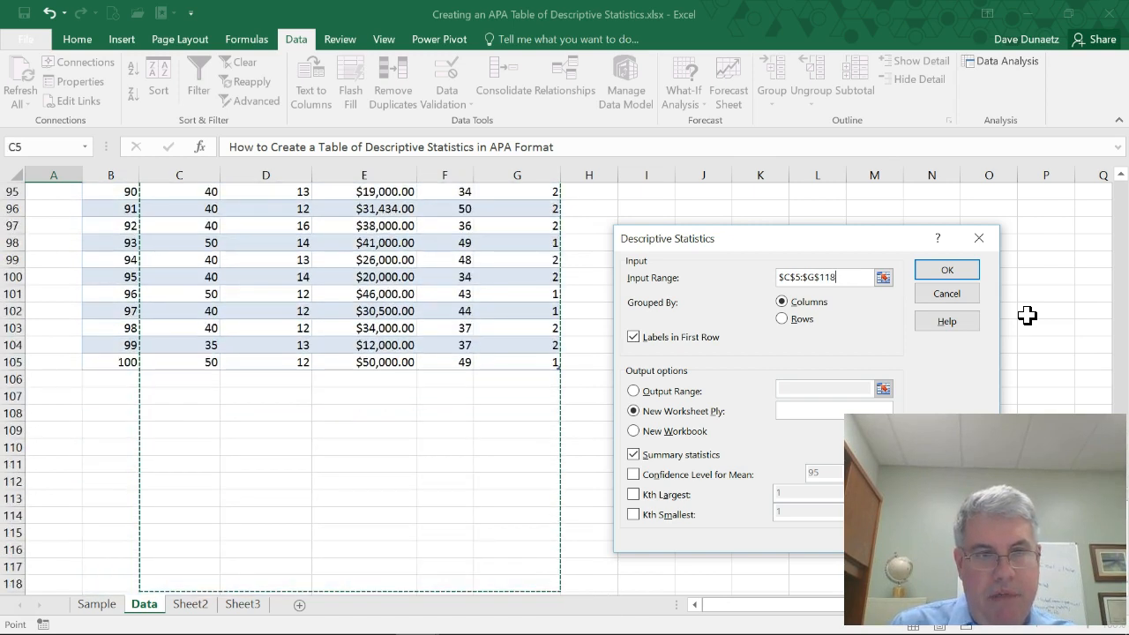
{"action": "key", "text": "shift+Up"}
{"action": "key", "text": "shift+Up"}
{"action": "key", "text": "shift+Up"}
{"action": "key", "text": "shift+Up"}
{"action": "key", "text": "shift+Up"}
{"action": "key", "text": "shift+Up"}
{"action": "key", "text": "shift+Up"}
{"action": "key", "text": "shift+Up"}
{"action": "key", "text": "shift+Up"}
{"action": "key", "text": "shift+Up"}
{"action": "key", "text": "shift+Up"}
{"action": "key", "text": "shift+Up"}
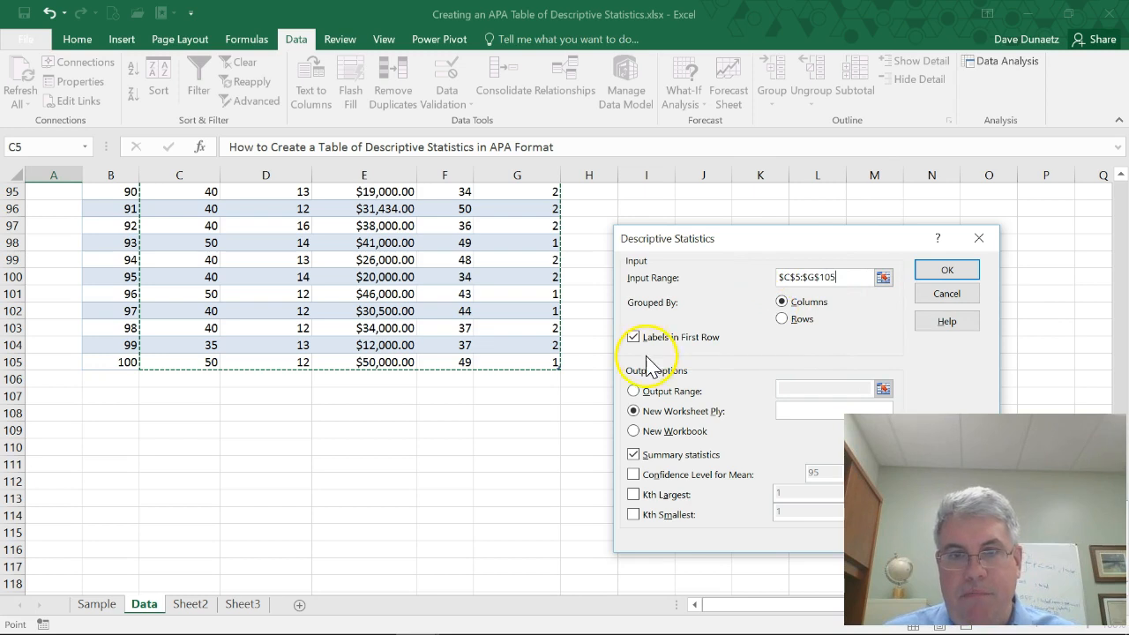
{"action": "scroll", "coordinate": [577, 381], "scroll_direction": "up", "scroll_amount": 20}
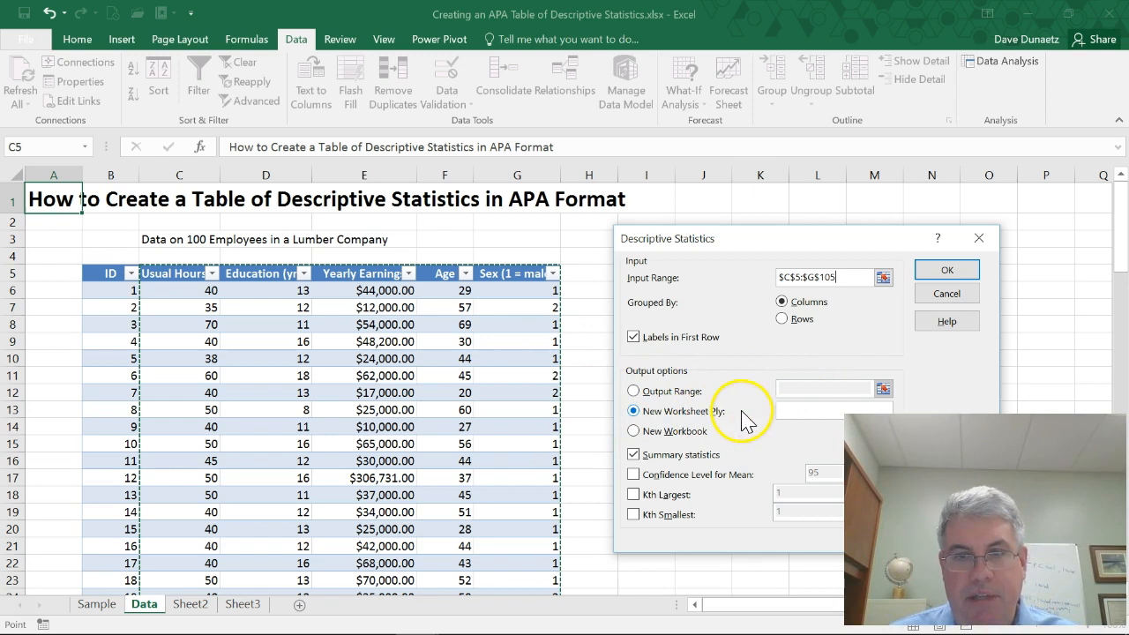
Step: Name the new output worksheet Descriptive Statistics, include summary statistics and run the analysis
{"action": "left_click", "coordinate": [806, 411]}
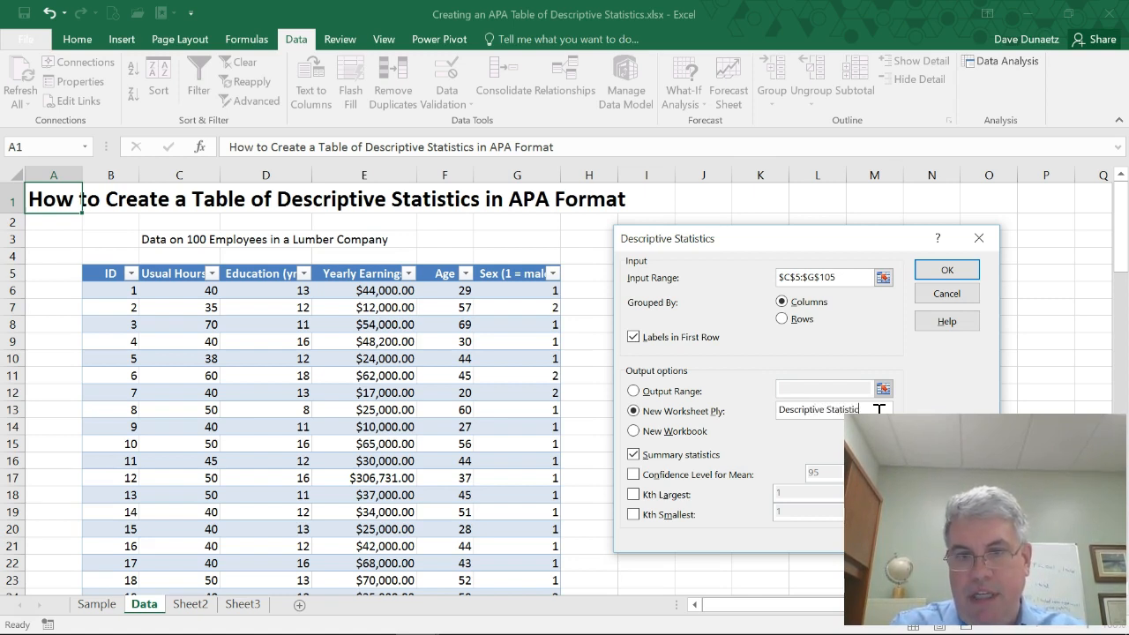
{"action": "left_click", "coordinate": [633, 456]}
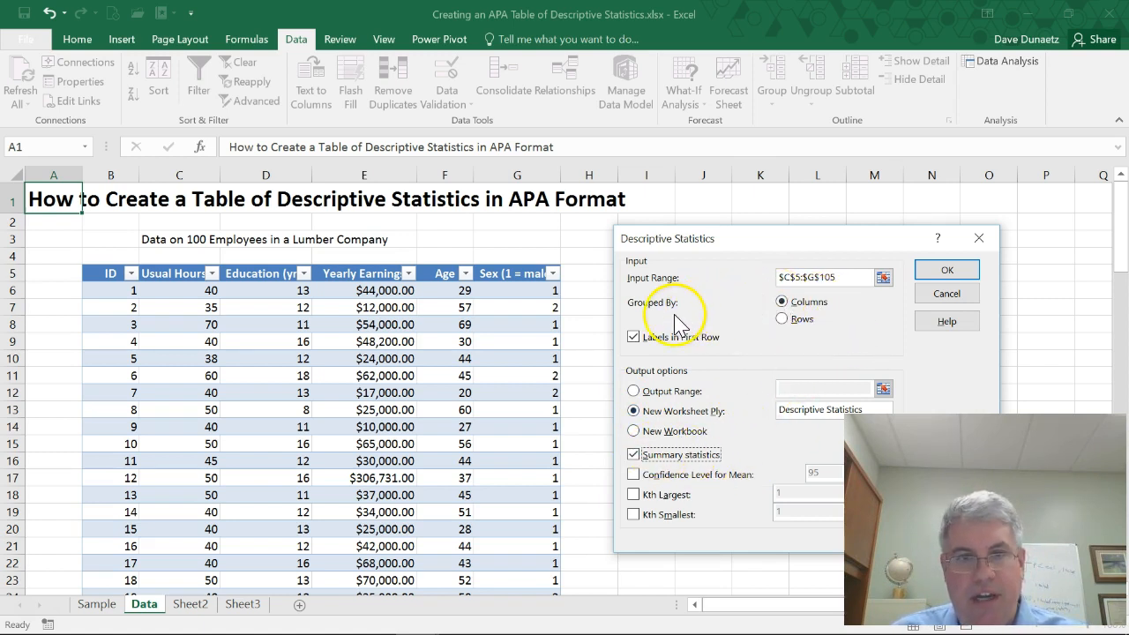
{"action": "left_click", "coordinate": [949, 273]}
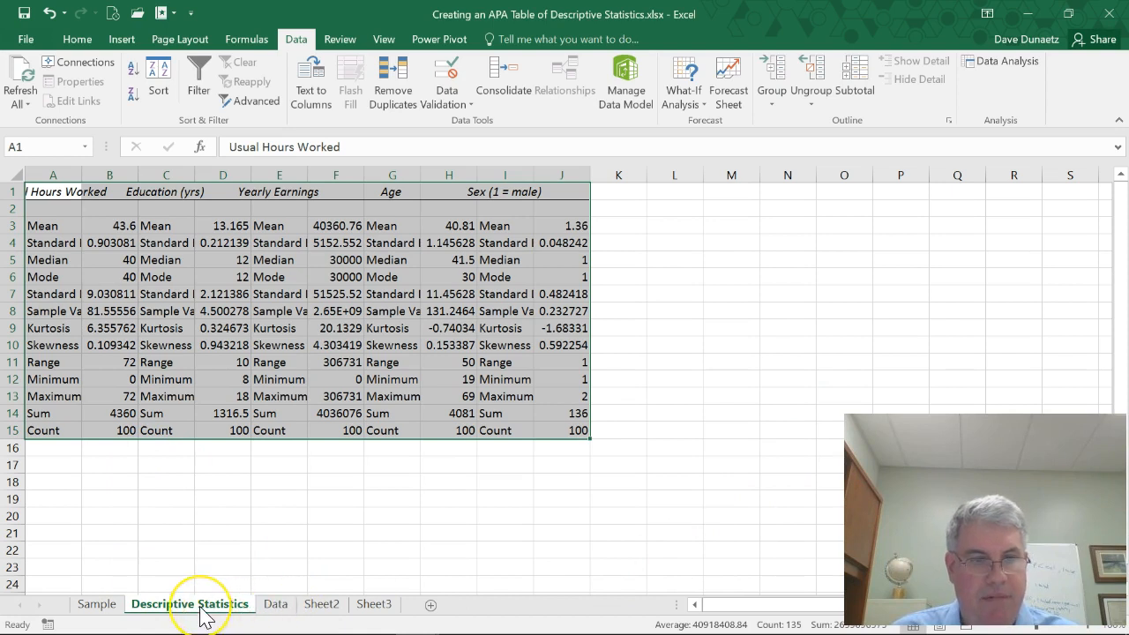
{"action": "left_click", "coordinate": [280, 606]}
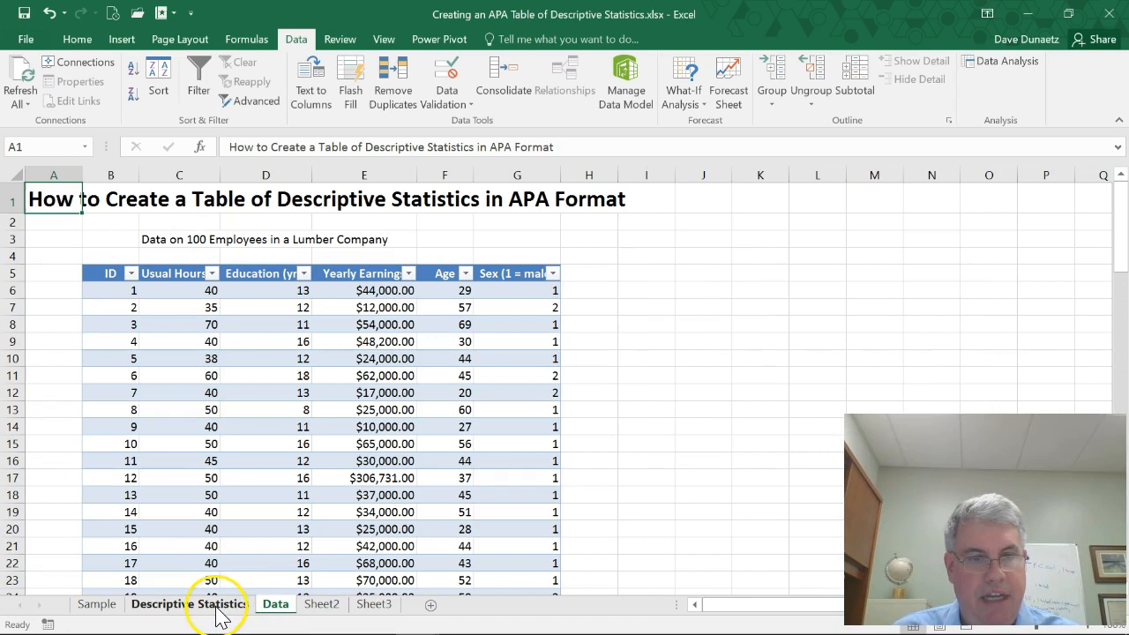
{"action": "left_click", "coordinate": [216, 608]}
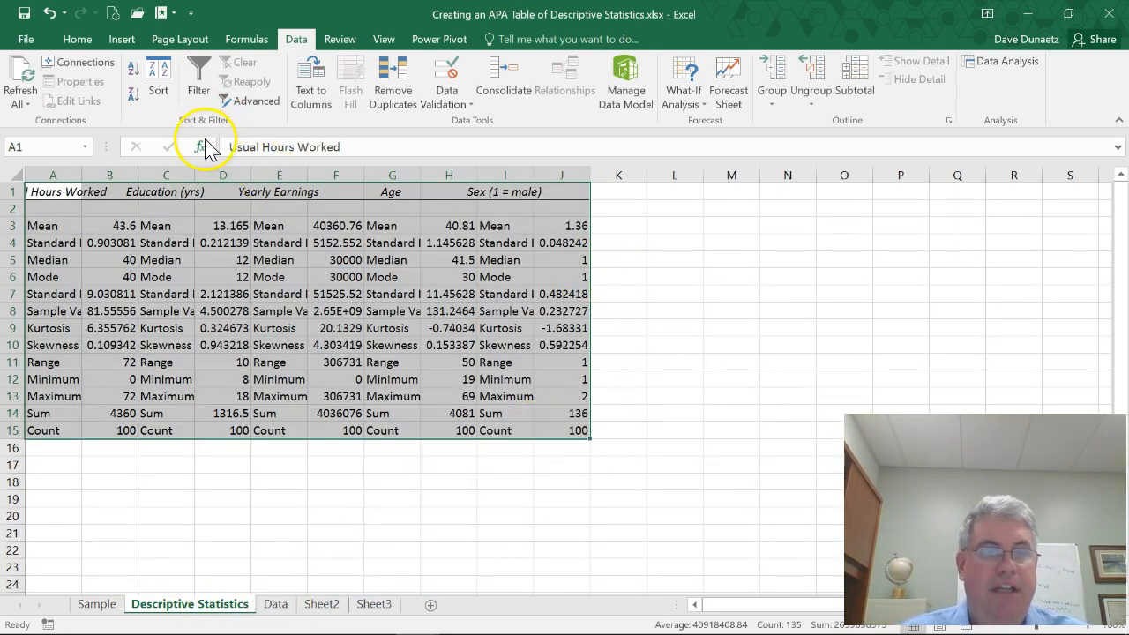
{"action": "left_click", "coordinate": [25, 42]}
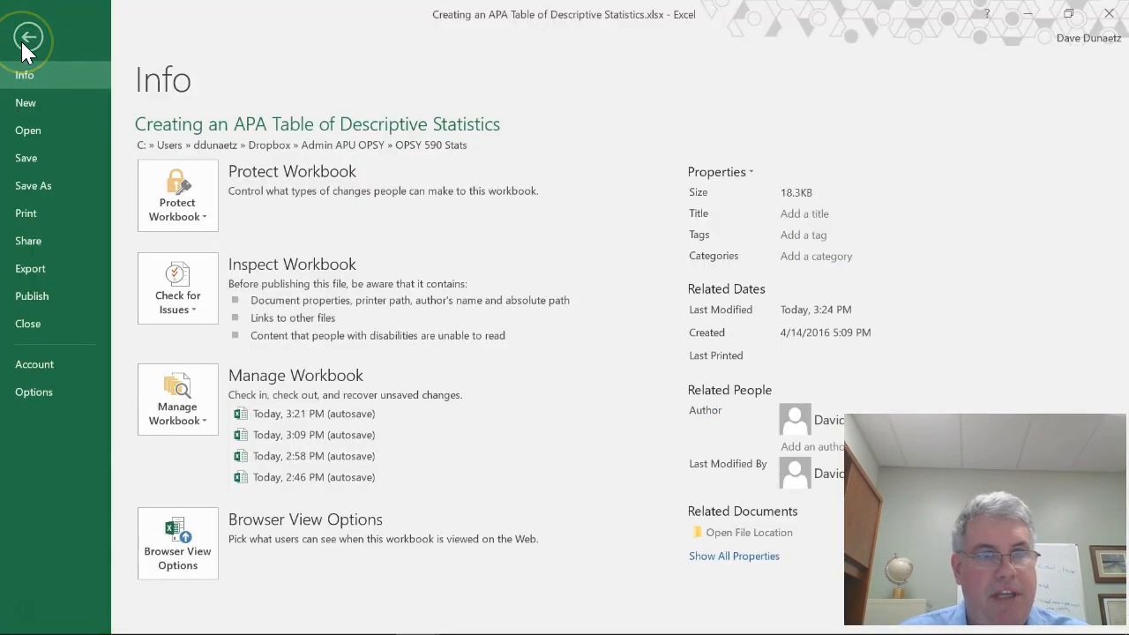
{"action": "left_click", "coordinate": [28, 37]}
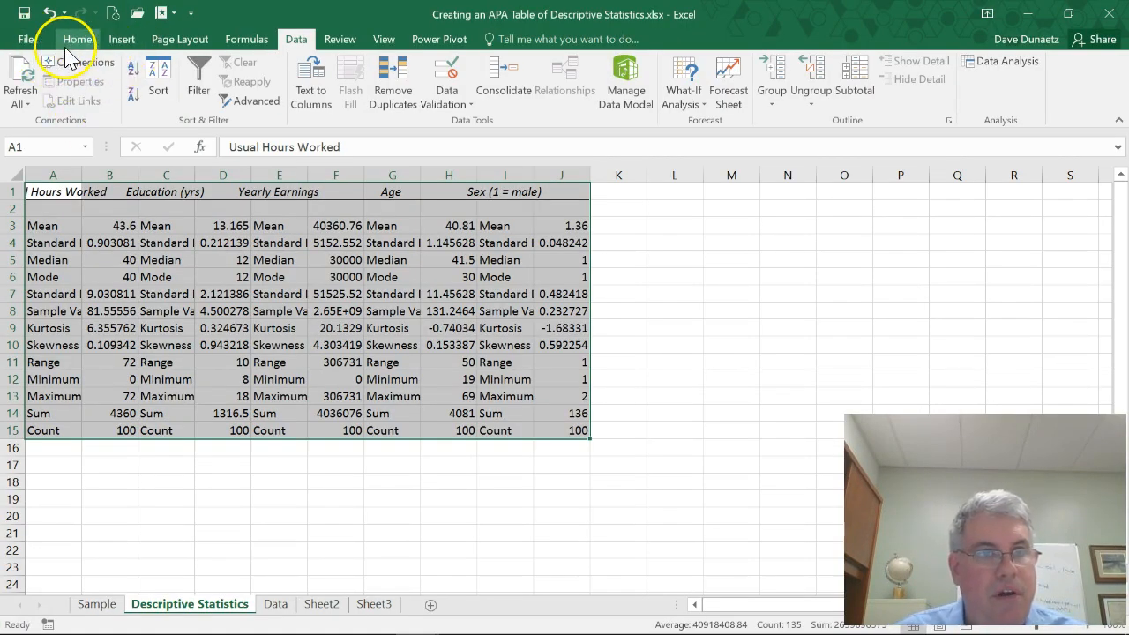
Step: Apply the Number format with two decimal places to the whole descriptive statistics output
{"action": "left_click", "coordinate": [77, 39]}
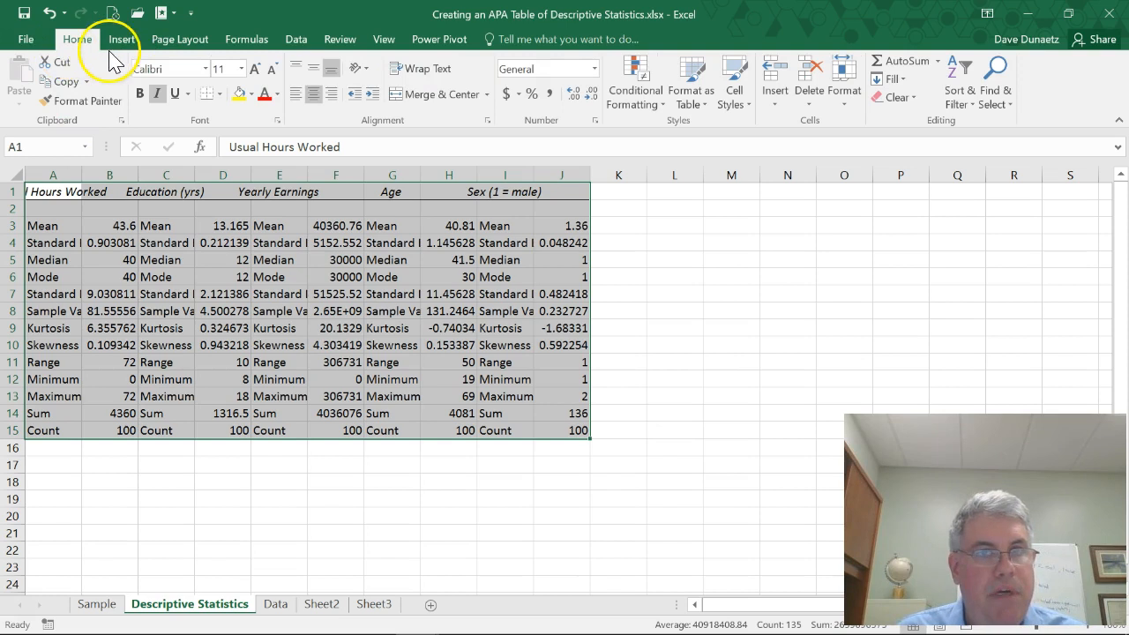
{"action": "left_click", "coordinate": [594, 69]}
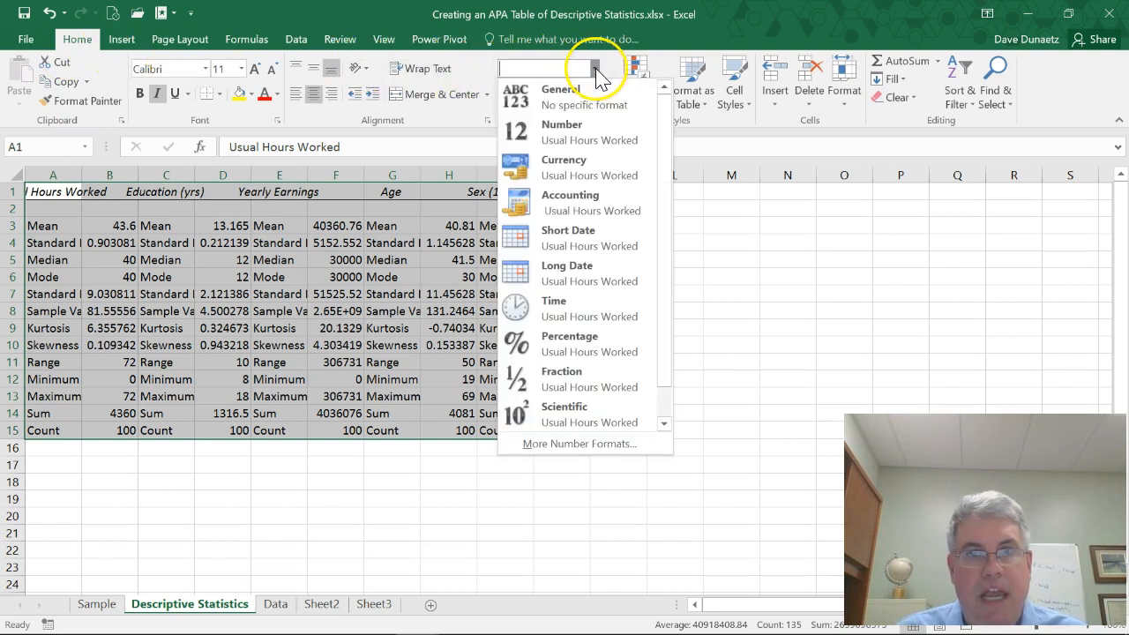
{"action": "left_click", "coordinate": [571, 148]}
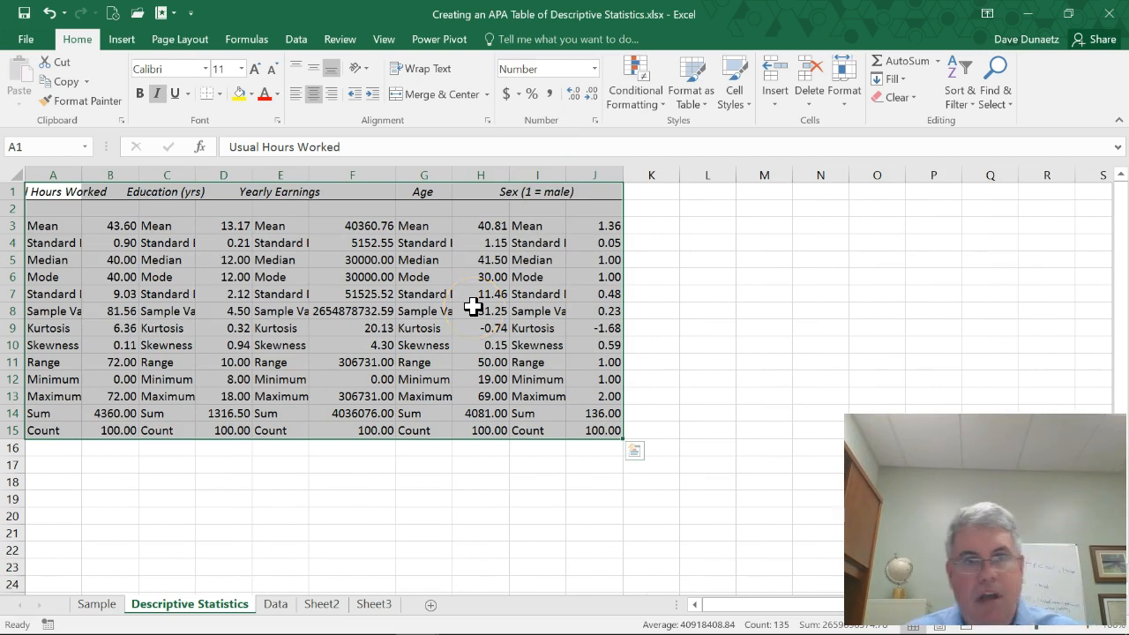
{"action": "left_click", "coordinate": [212, 486]}
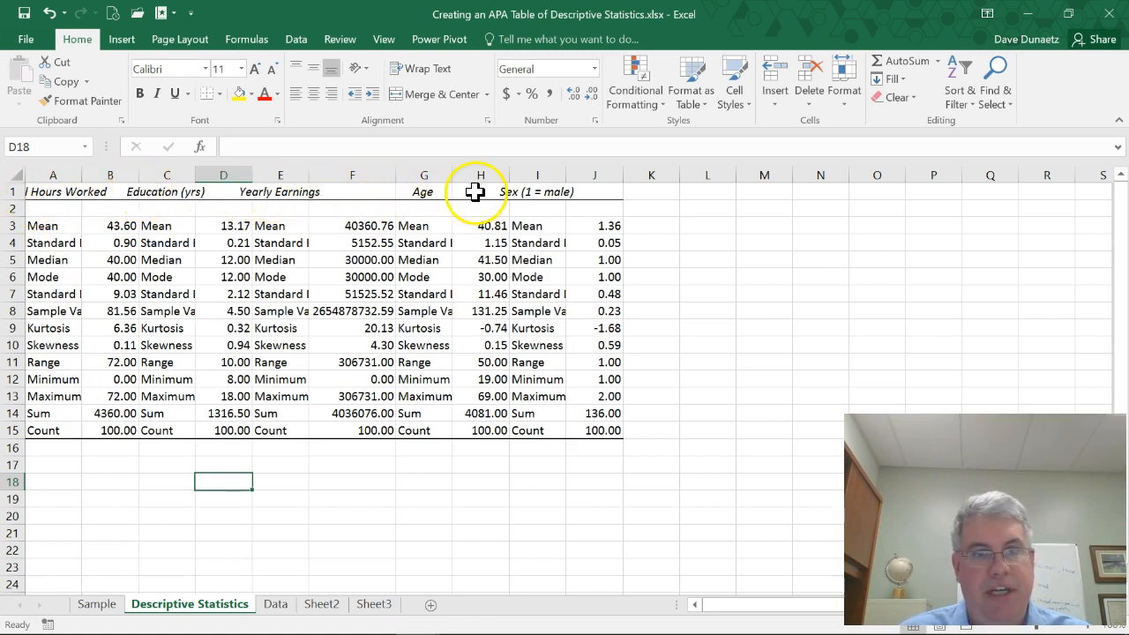
Step: Move the Sex (1 = male) heading from I1 to J1, above its values
{"action": "left_click", "coordinate": [539, 191]}
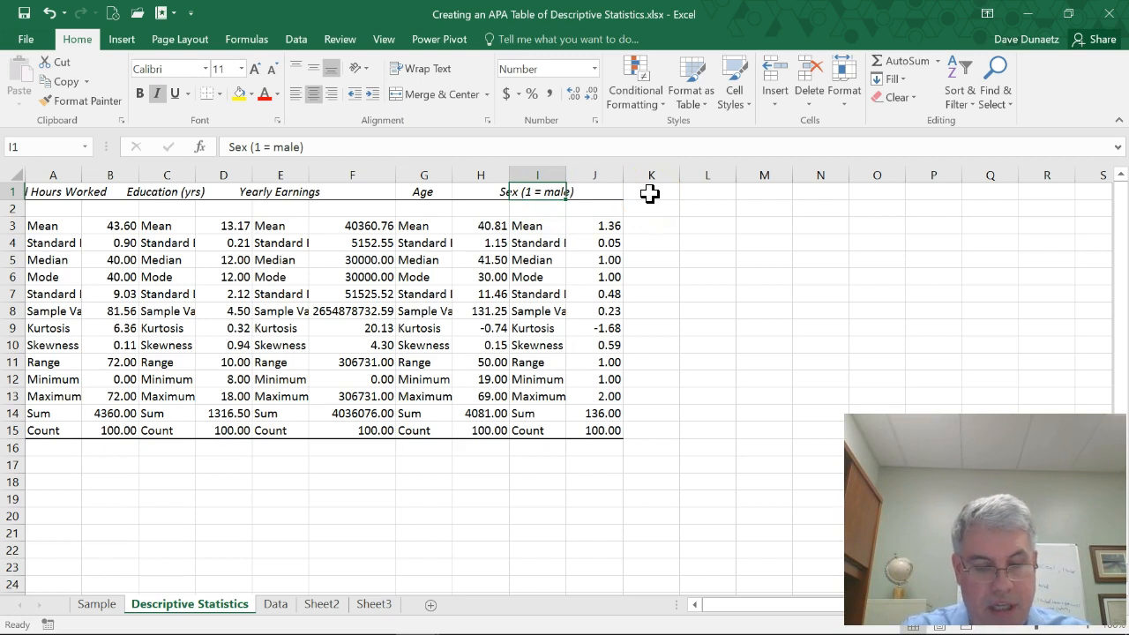
{"action": "key", "text": "ctrl+c"}
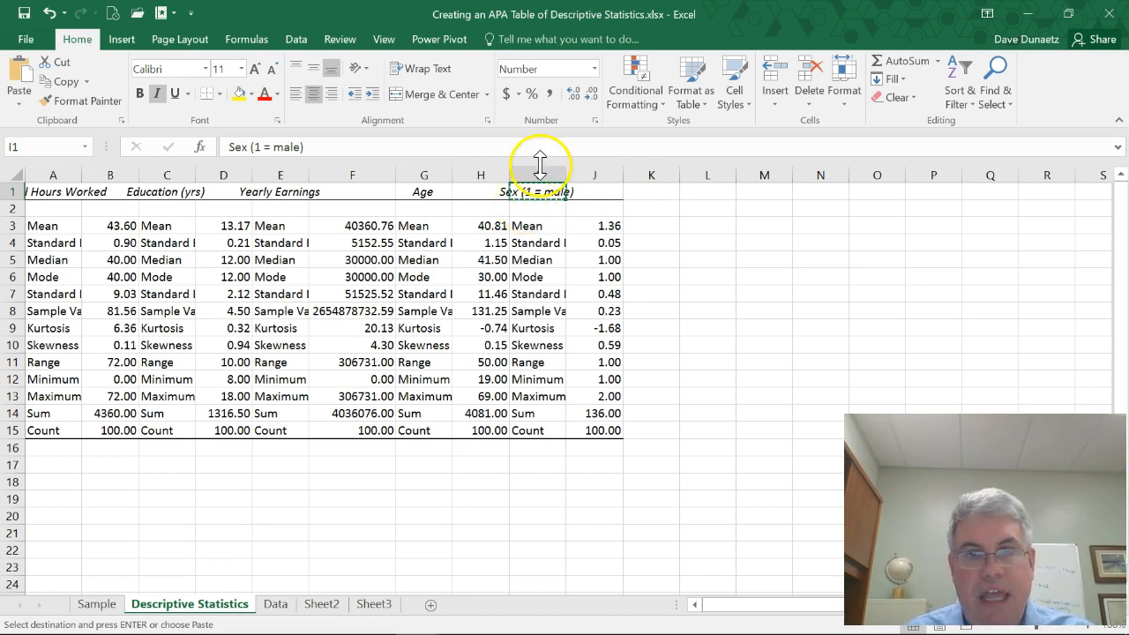
{"action": "left_click", "coordinate": [595, 192]}
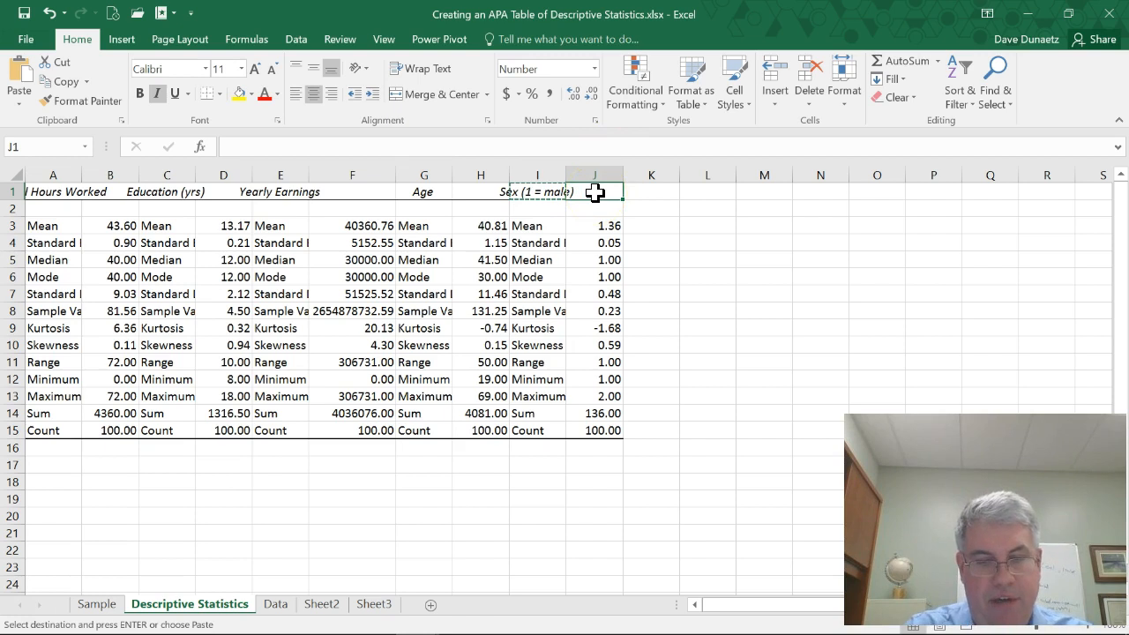
{"action": "key", "text": "Return"}
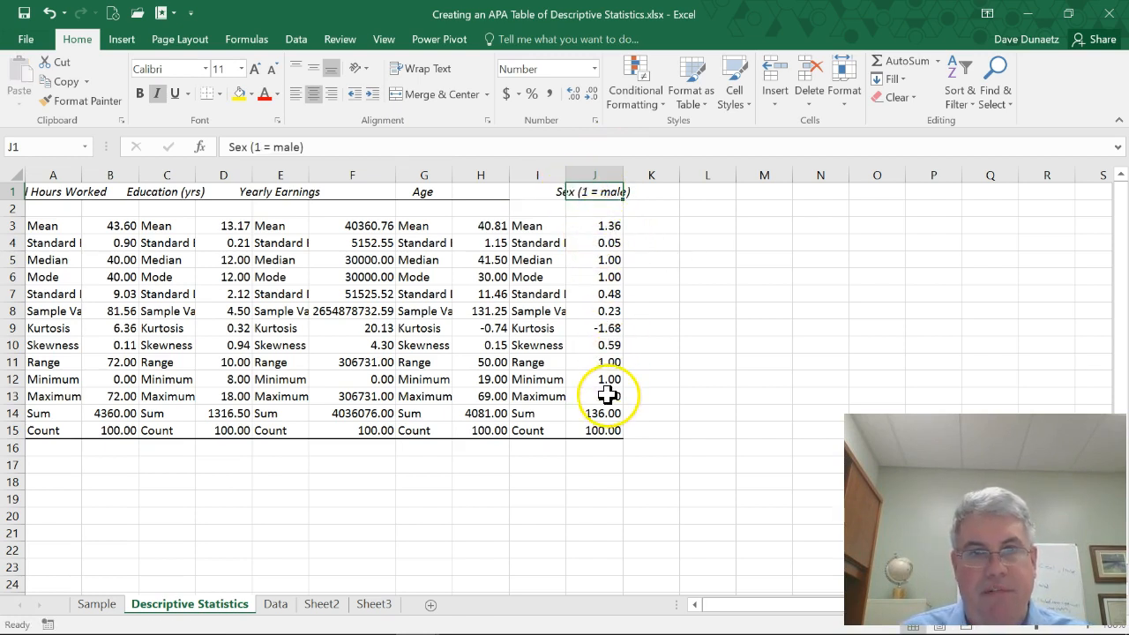
Step: Move the Age heading from G1 to H1, above its values
{"action": "left_click", "coordinate": [424, 193]}
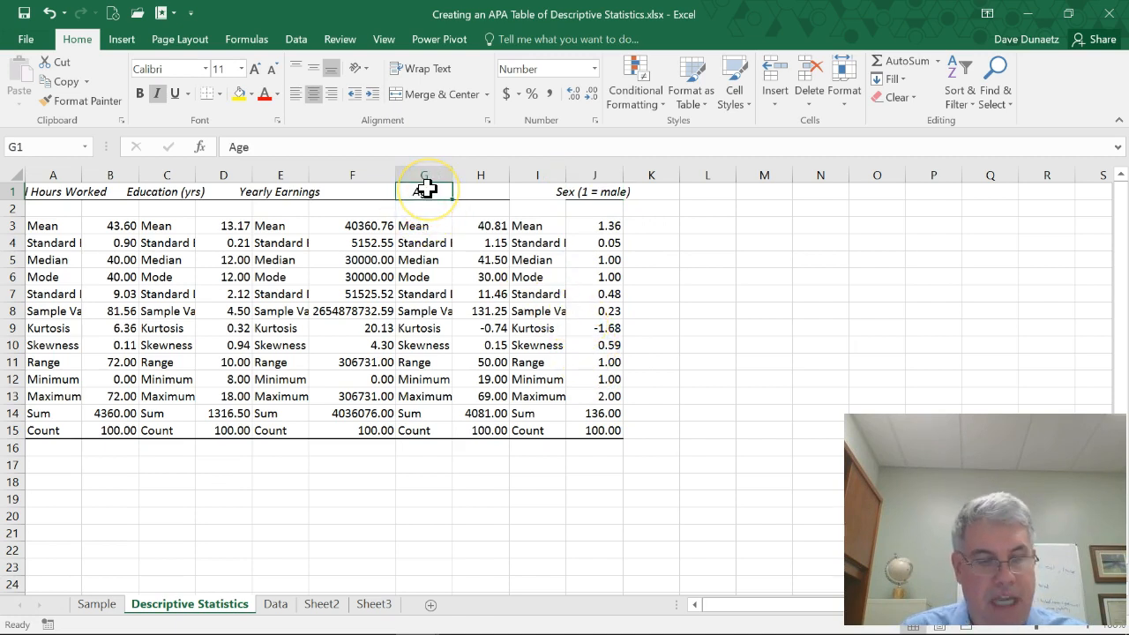
{"action": "key", "text": "ctrl+c"}
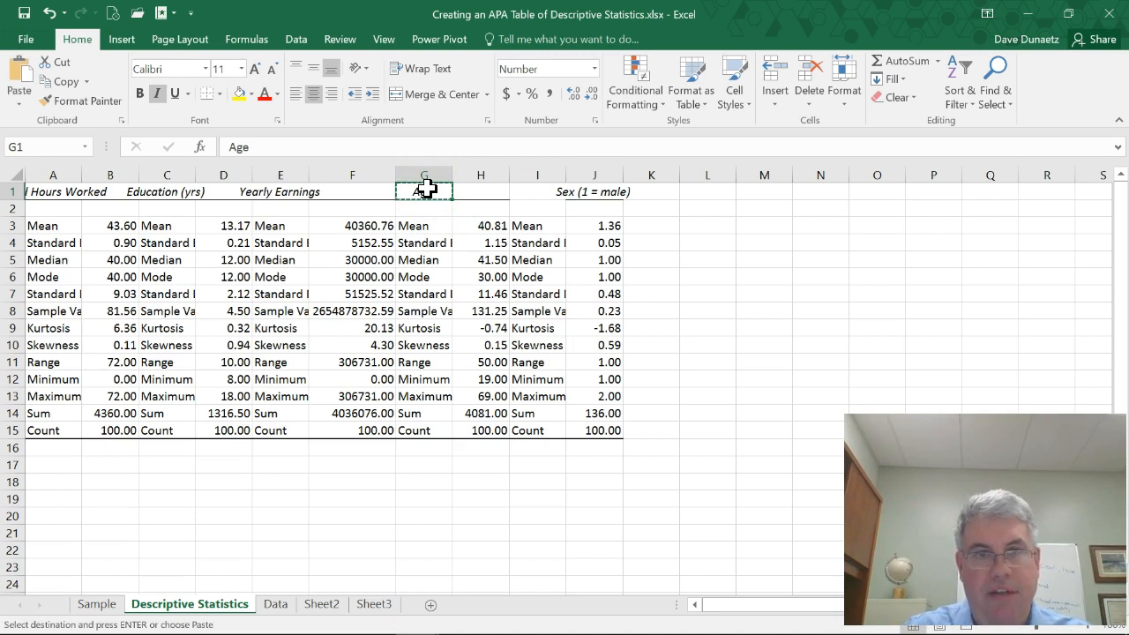
{"action": "left_click", "coordinate": [477, 193]}
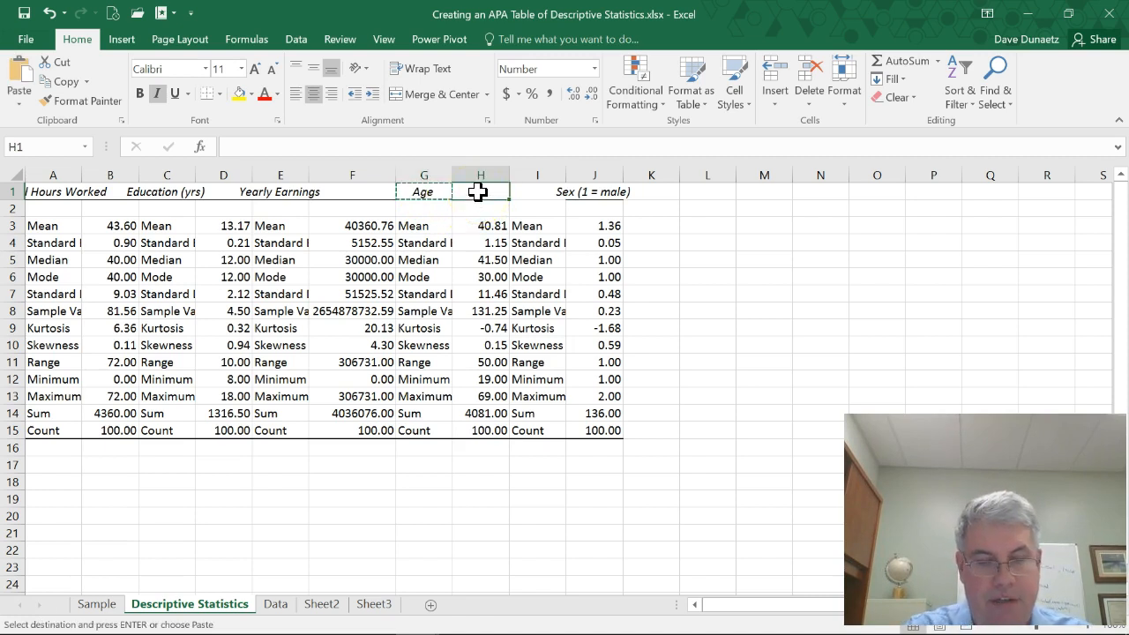
{"action": "key", "text": "ctrl+v"}
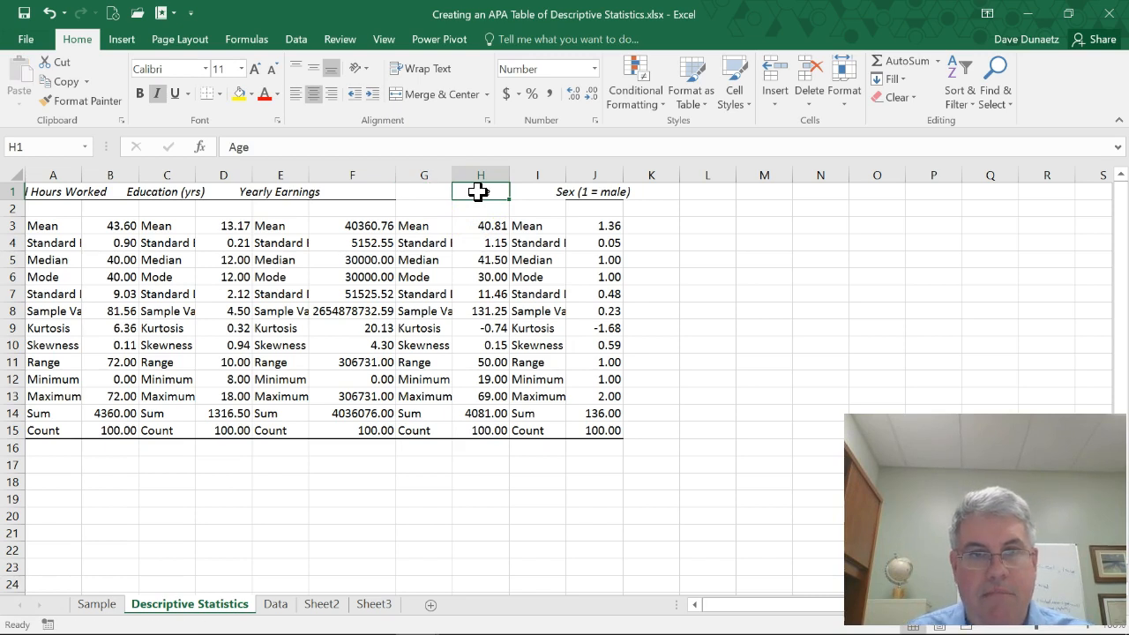
Step: Copy the Yearly Earnings heading into F1 above its values and clear the original in E1
{"action": "left_click", "coordinate": [264, 194]}
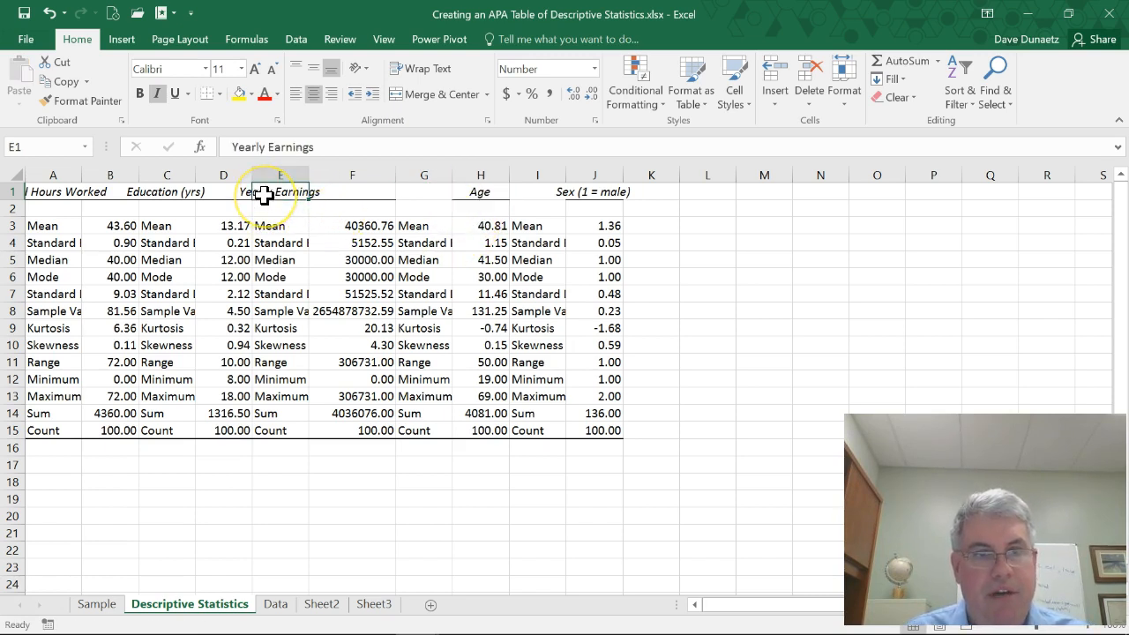
{"action": "key", "text": "ctrl+x"}
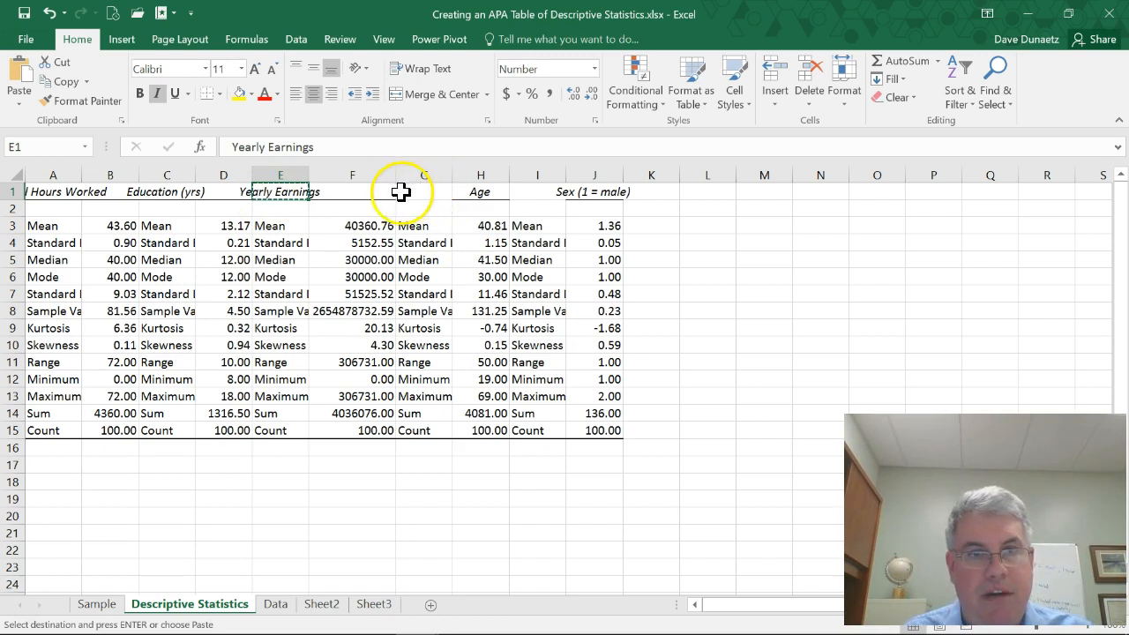
{"action": "left_click", "coordinate": [365, 191]}
{"action": "key", "text": "ctrl+v"}
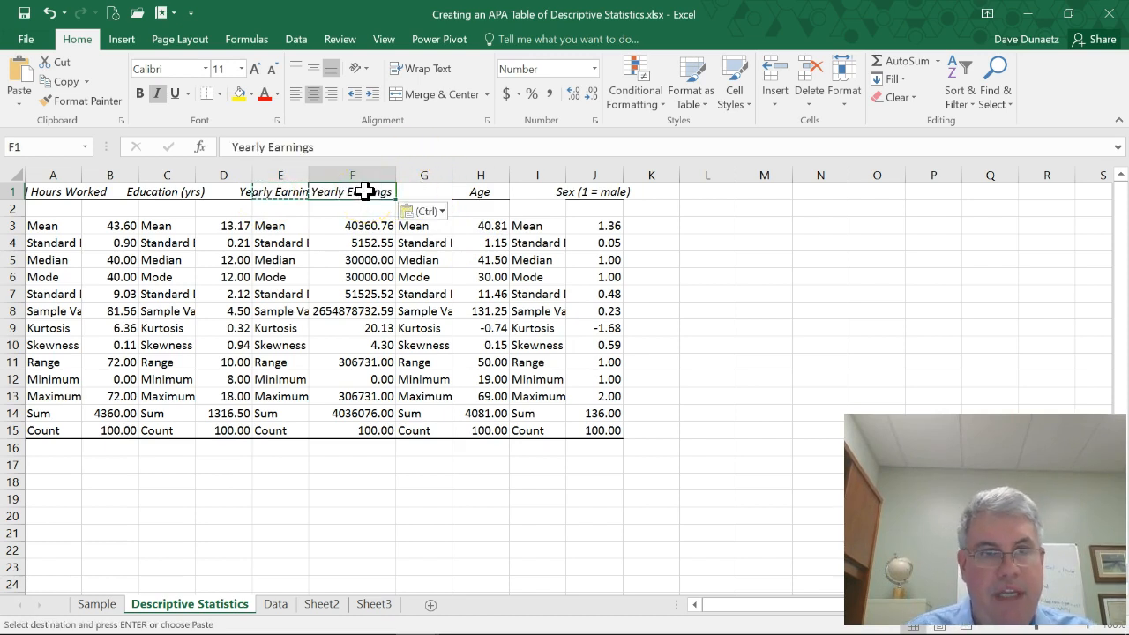
{"action": "left_click", "coordinate": [280, 191]}
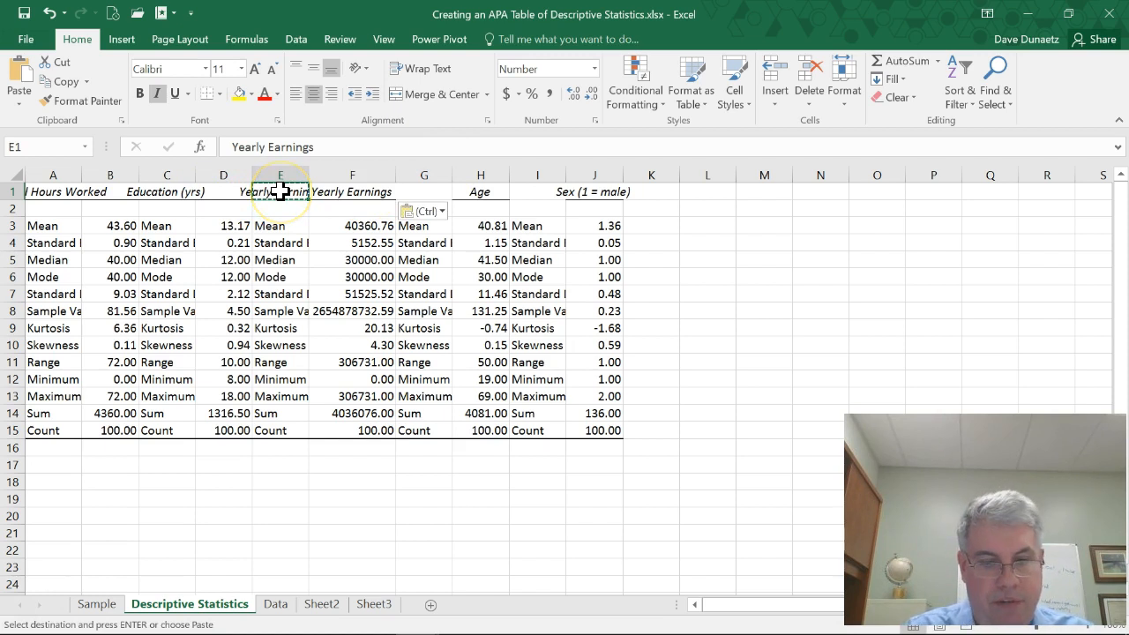
{"action": "key", "text": "Delete"}
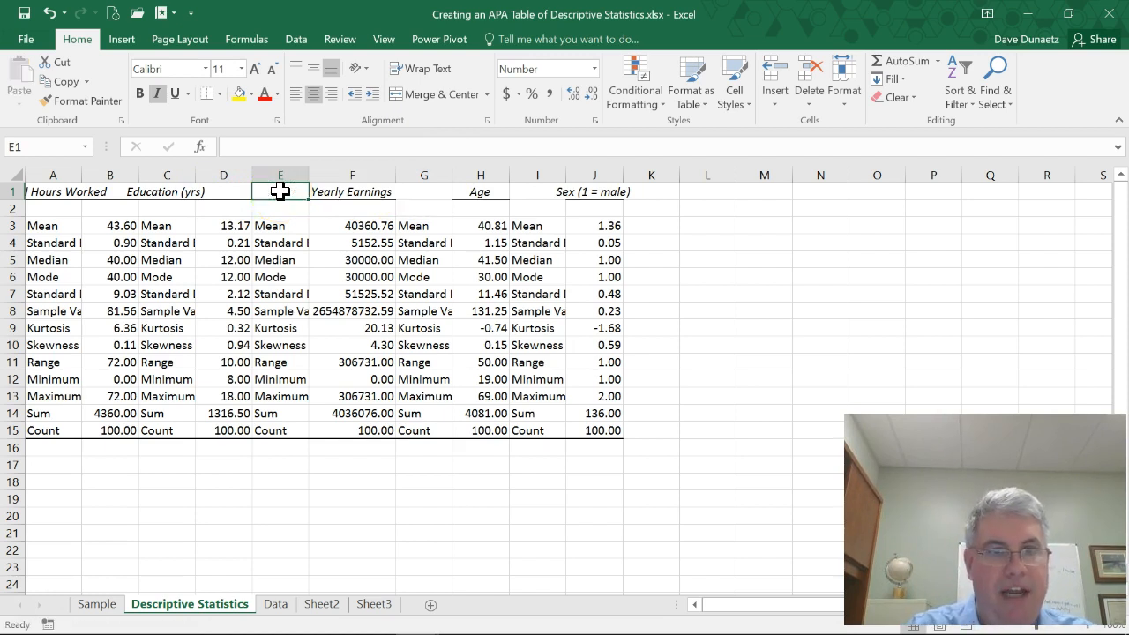
Step: Move the Education (yrs) heading from C1 to D1, above its values
{"action": "left_click", "coordinate": [159, 194]}
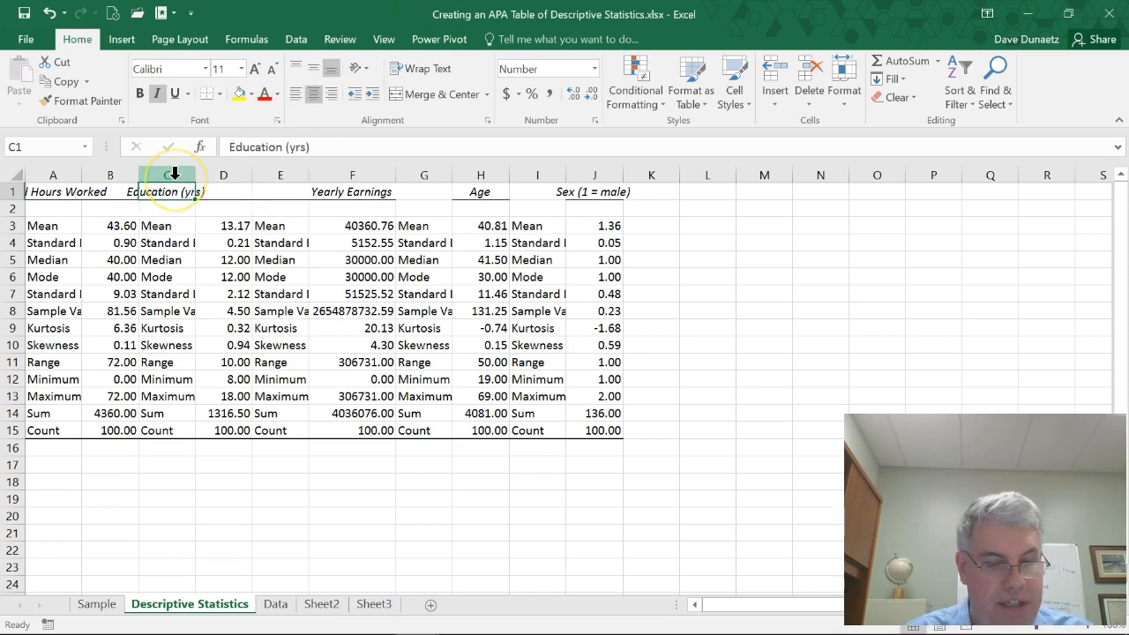
{"action": "key", "text": "ctrl+c"}
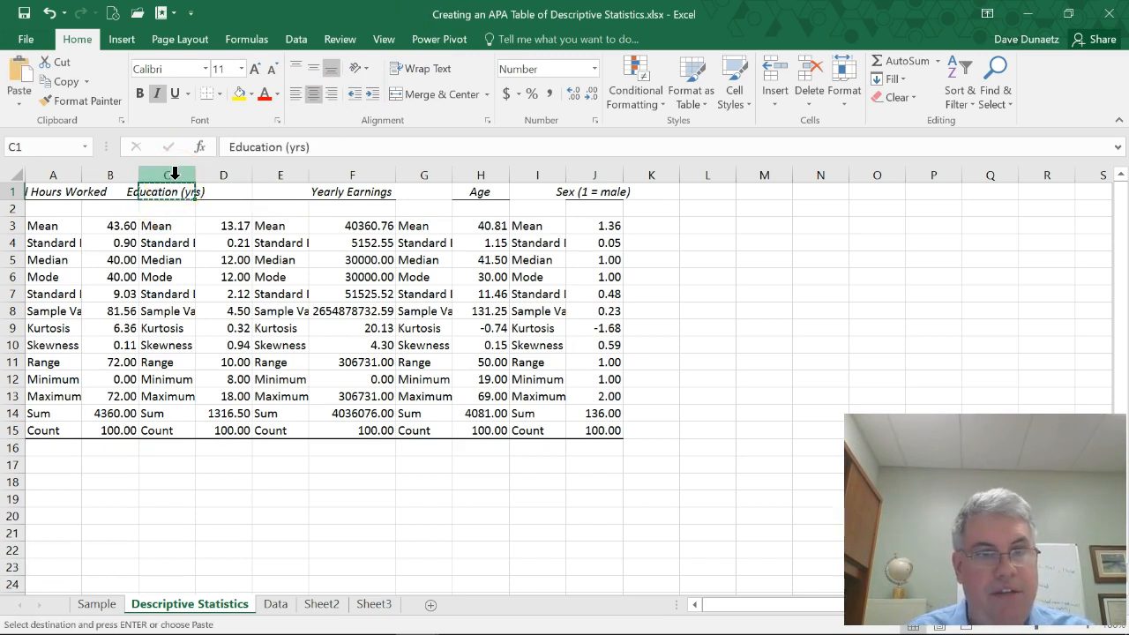
{"action": "left_click", "coordinate": [227, 194]}
{"action": "key", "text": "ctrl+v"}
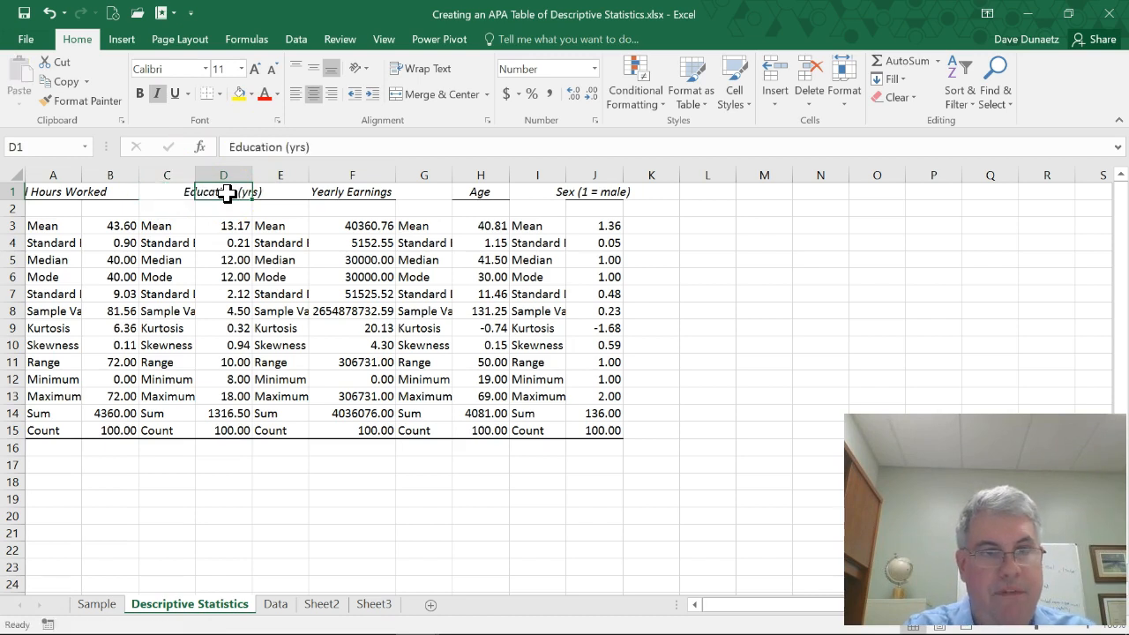
Step: Move the Usual Hours Worked heading from A1 to B1, above its values
{"action": "left_click", "coordinate": [36, 192]}
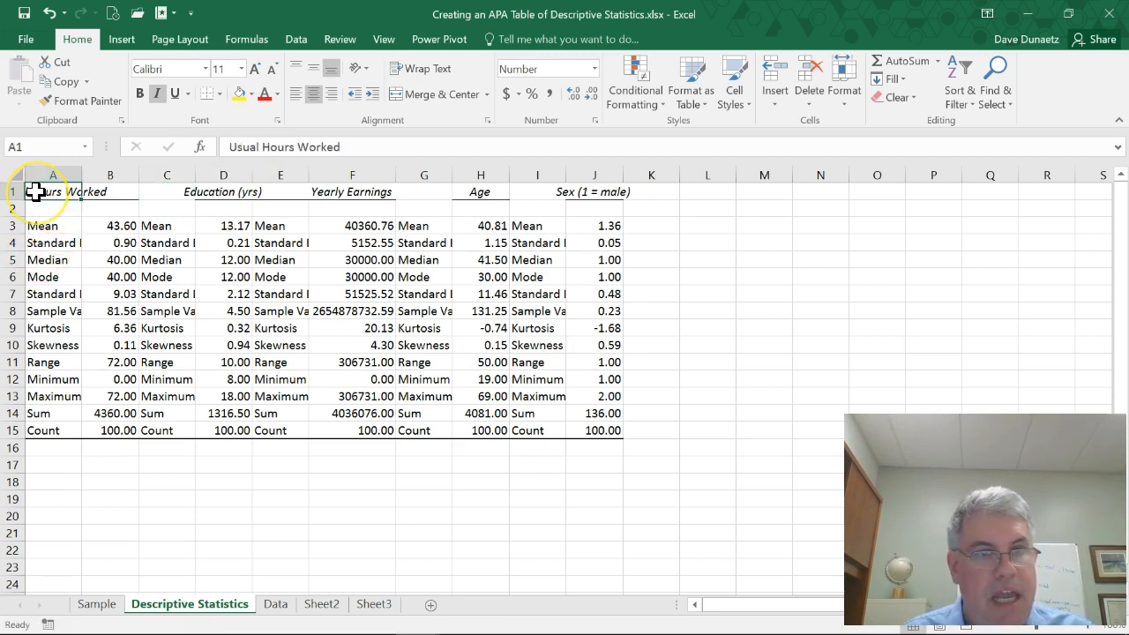
{"action": "key", "text": "ctrl+c"}
{"action": "left_click", "coordinate": [106, 190]}
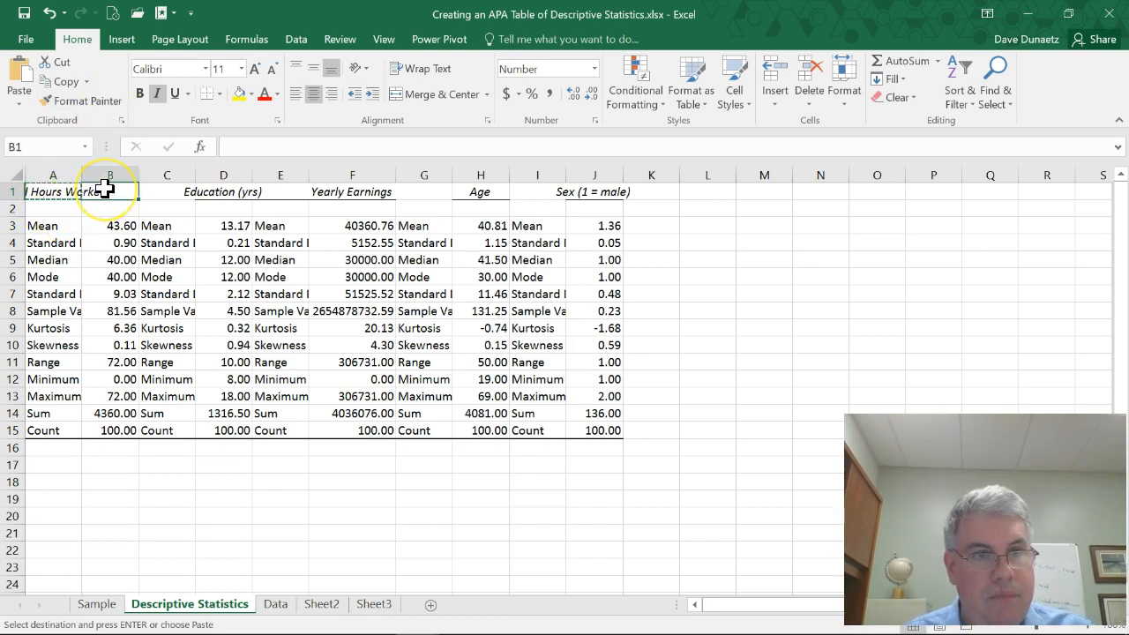
{"action": "key", "text": "ctrl+v"}
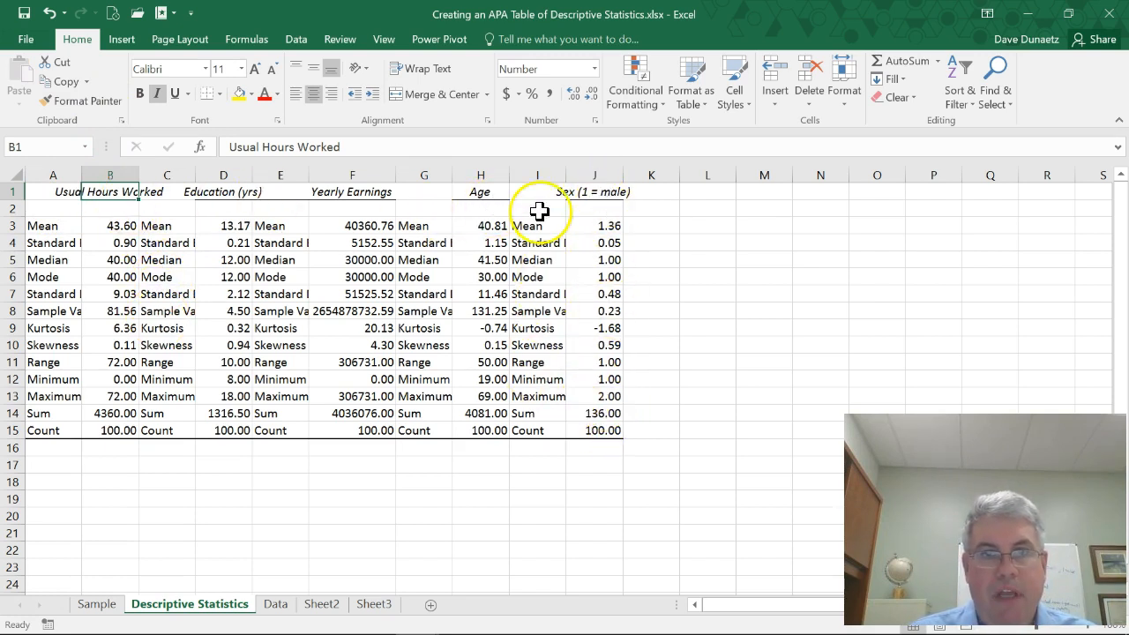
Step: Delete the four repeated statistic-label columns I, G, E and C, and widen column A until its labels fit
{"action": "right_click", "coordinate": [529, 166]}
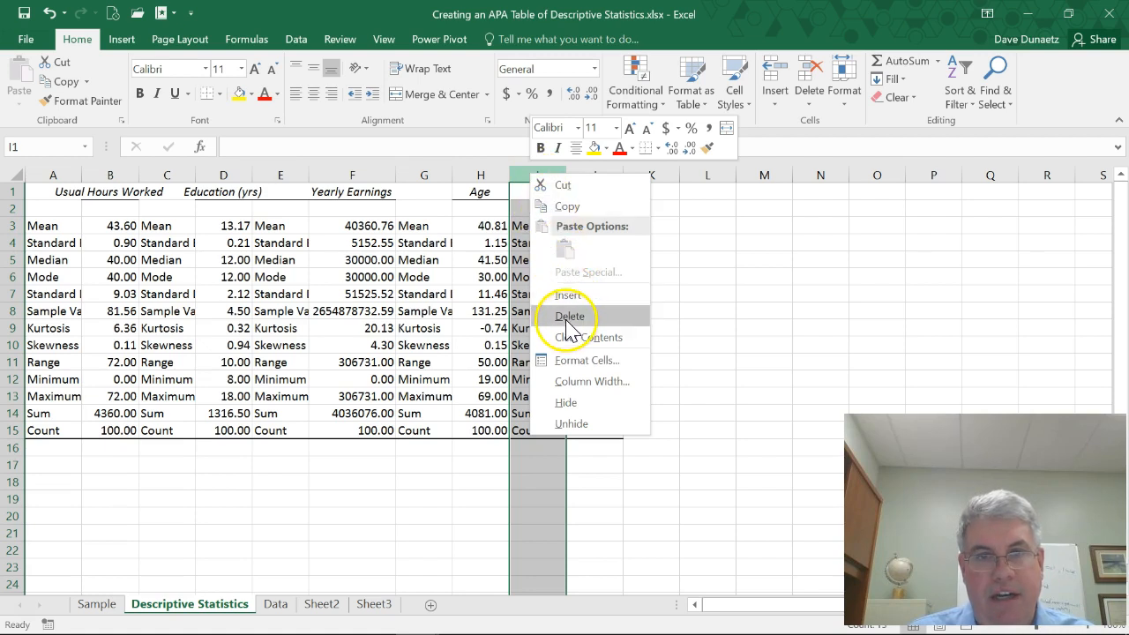
{"action": "left_click", "coordinate": [567, 318]}
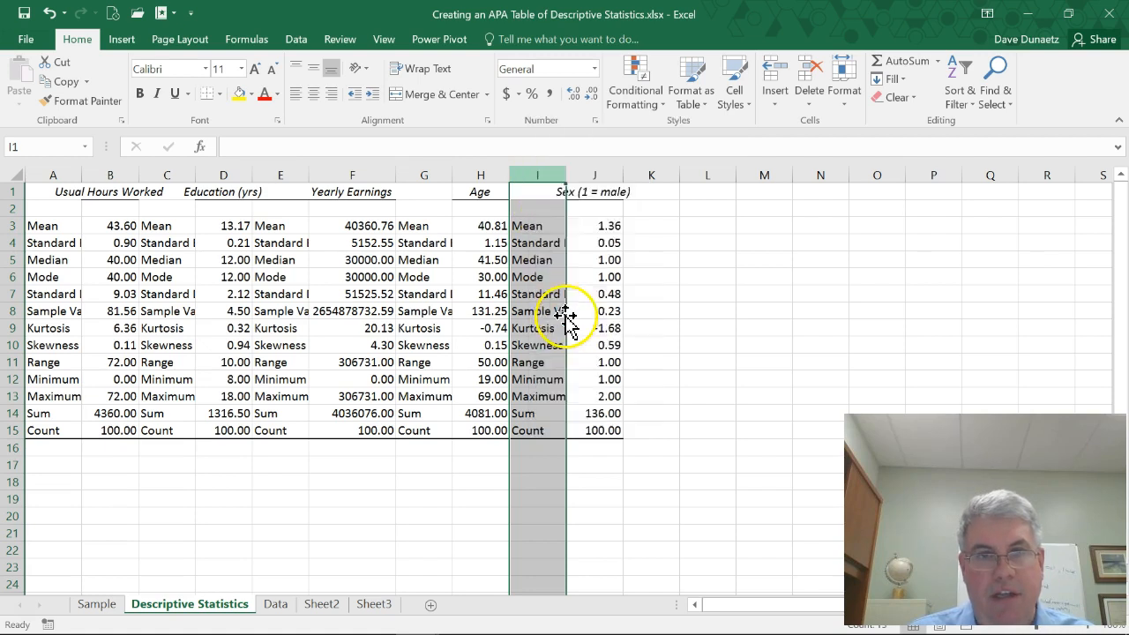
{"action": "right_click", "coordinate": [418, 170]}
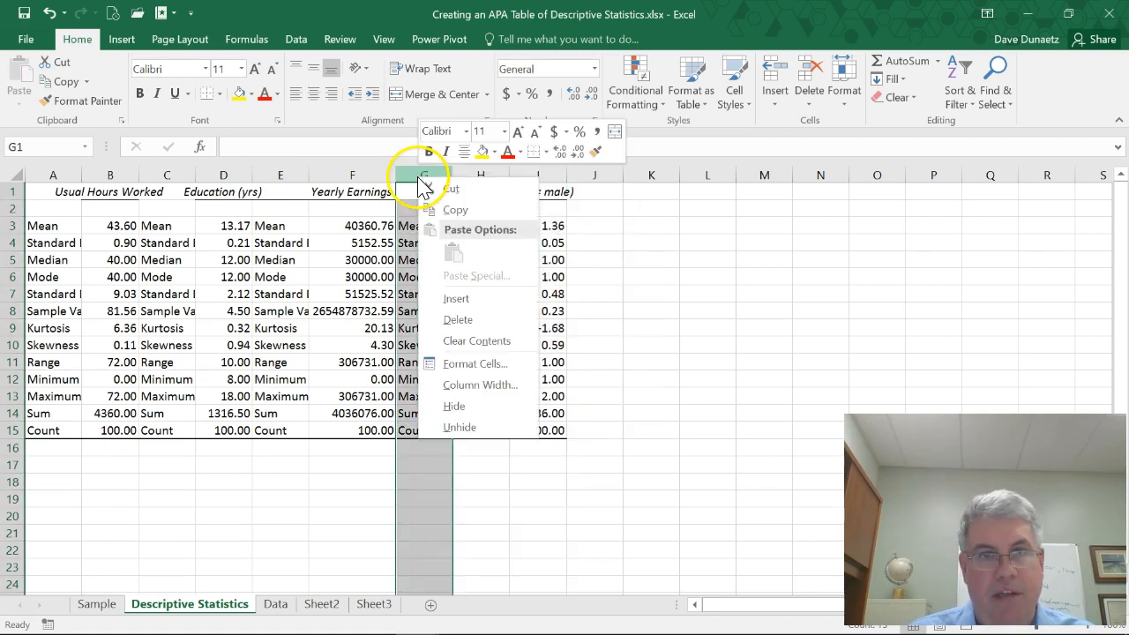
{"action": "left_click", "coordinate": [455, 315]}
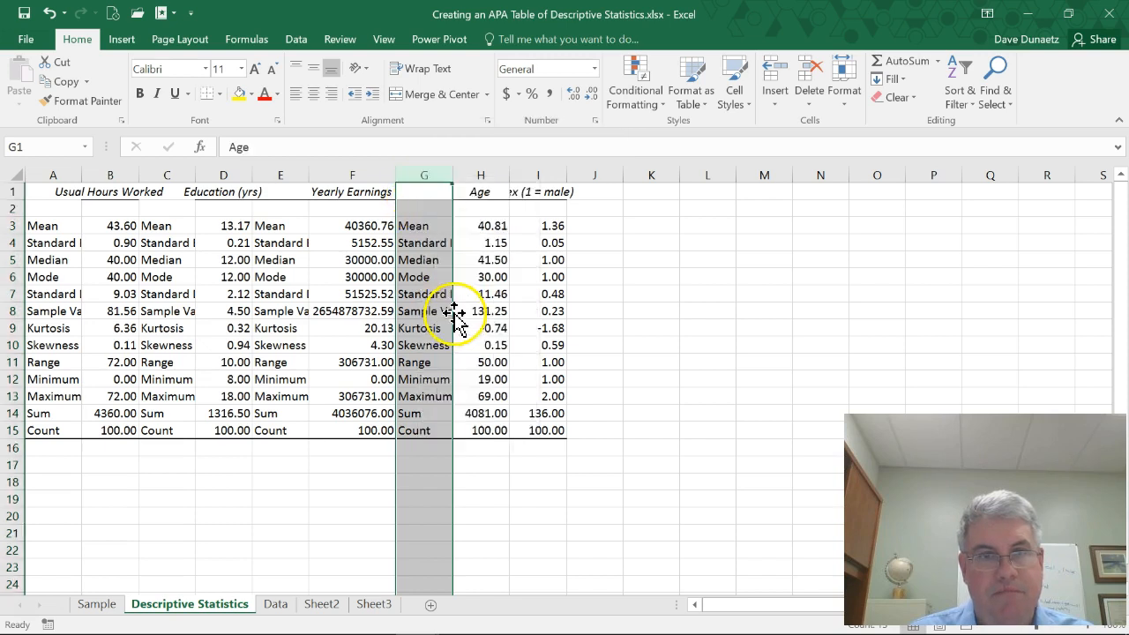
{"action": "right_click", "coordinate": [283, 175]}
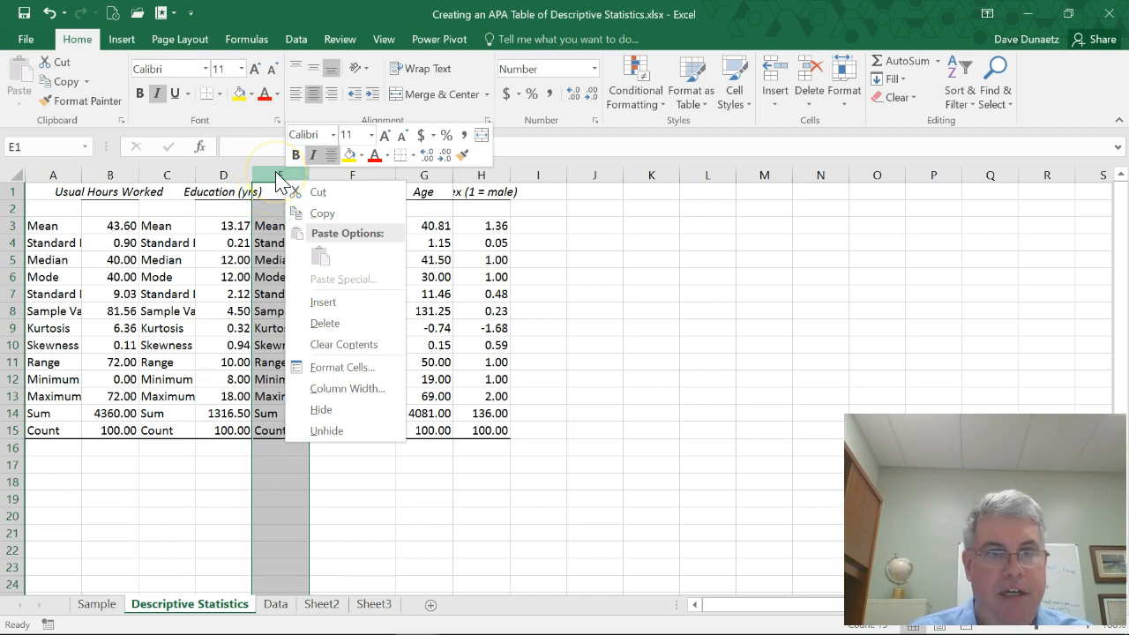
{"action": "left_click", "coordinate": [315, 325]}
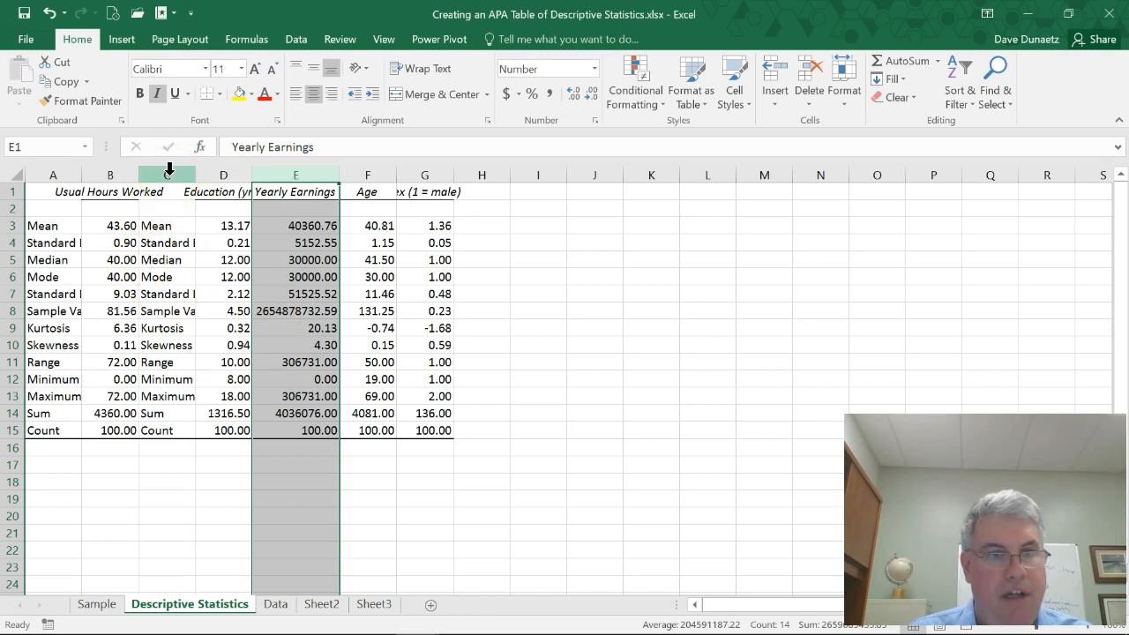
{"action": "right_click", "coordinate": [169, 169]}
{"action": "left_click", "coordinate": [194, 298]}
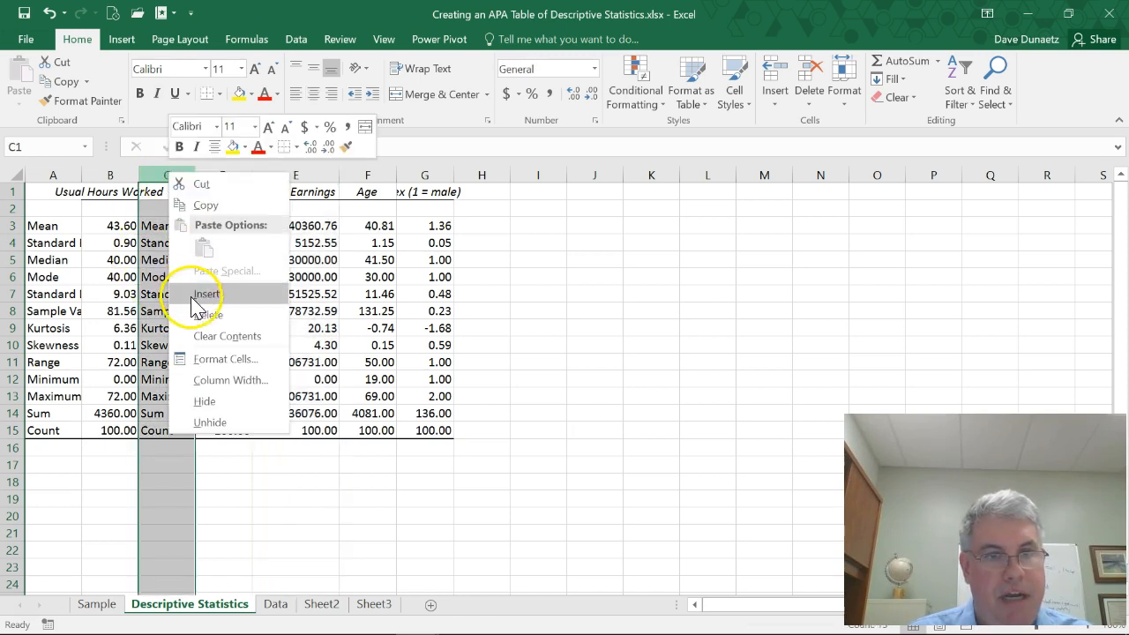
{"action": "left_click", "coordinate": [207, 315]}
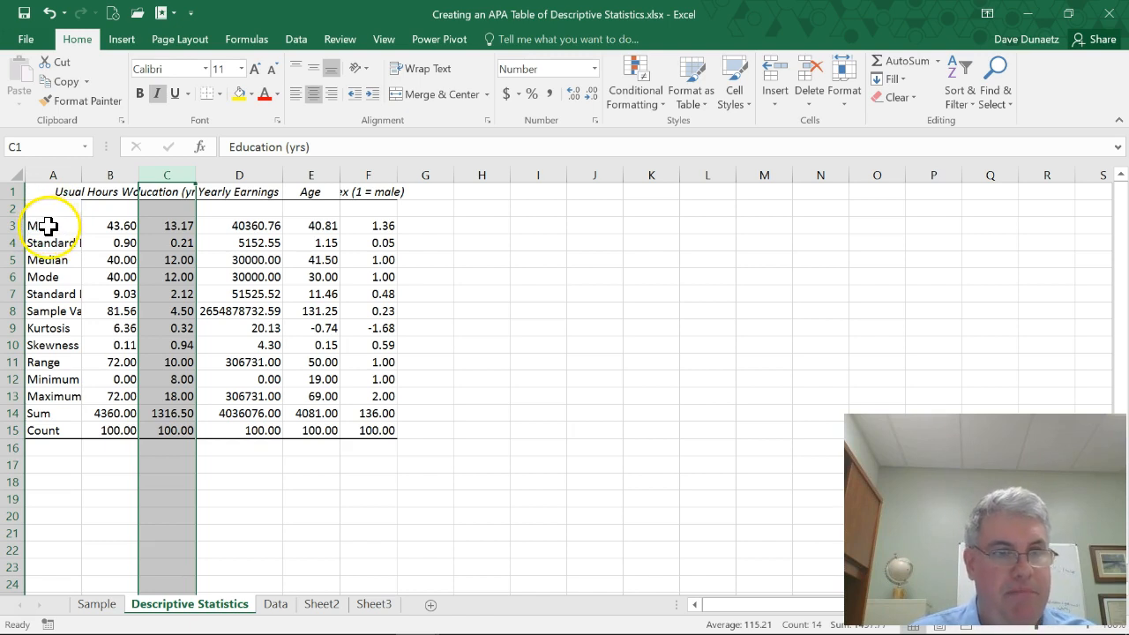
{"action": "left_click_drag", "start_coordinate": [78, 175], "coordinate": [148, 176]}
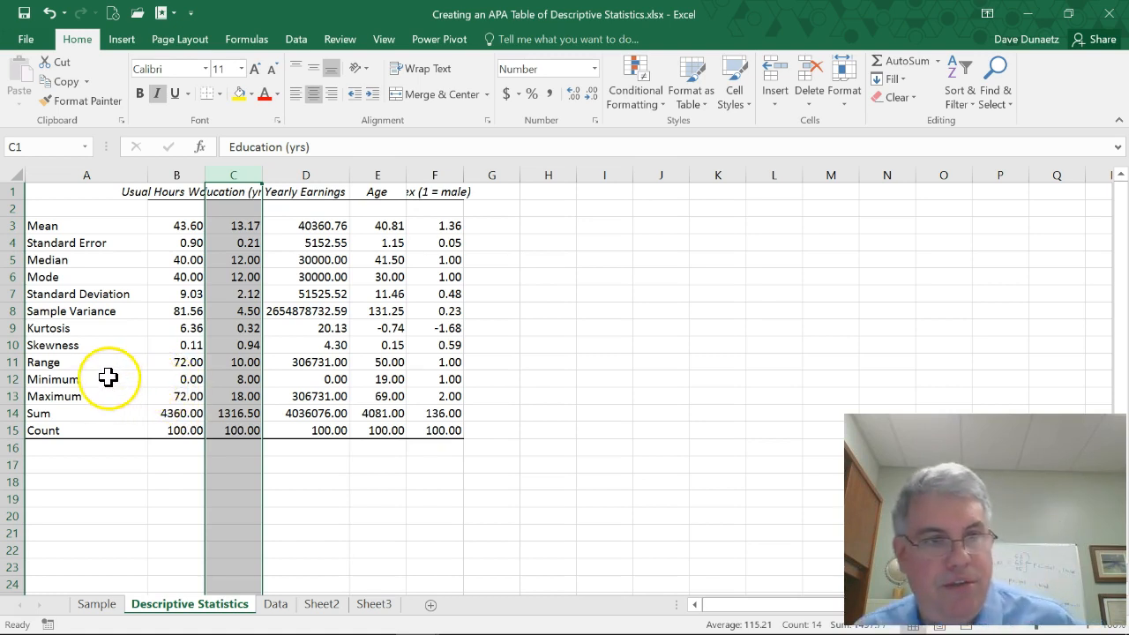
Step: Delete the Standard Error, Median and Mode rows from the statistics table
{"action": "right_click", "coordinate": [18, 242]}
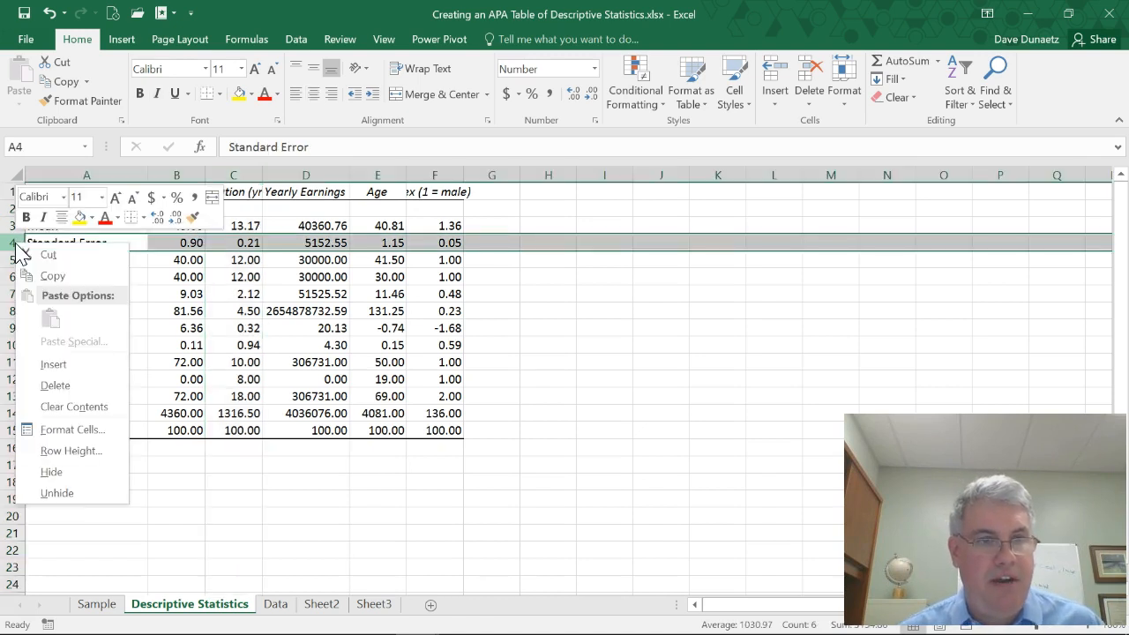
{"action": "left_click", "coordinate": [55, 385]}
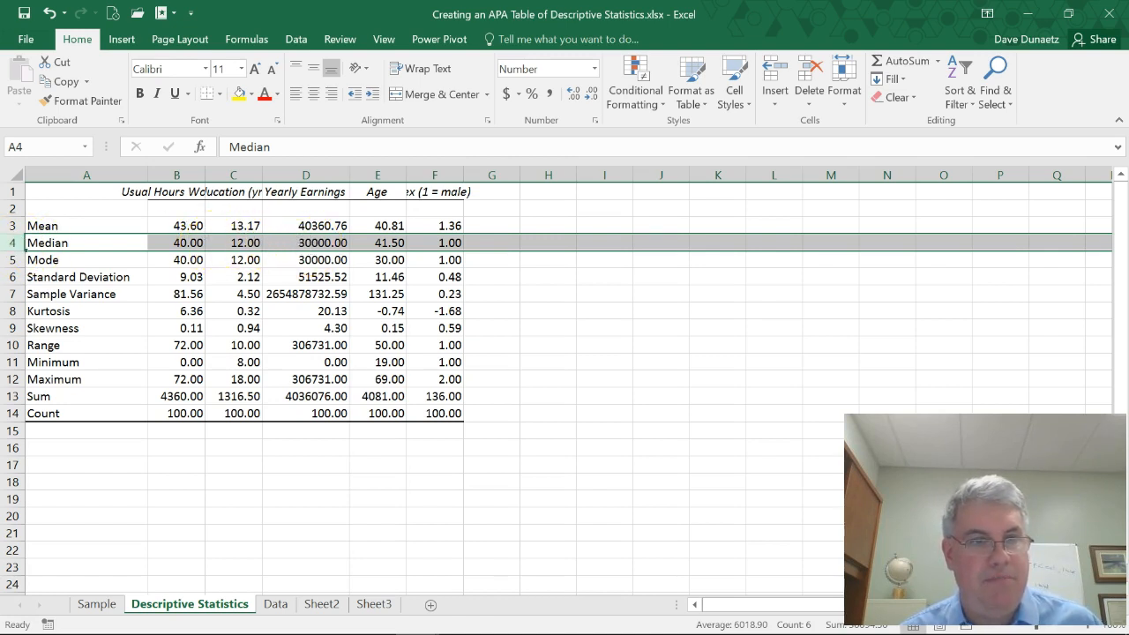
{"action": "right_click", "coordinate": [13, 242]}
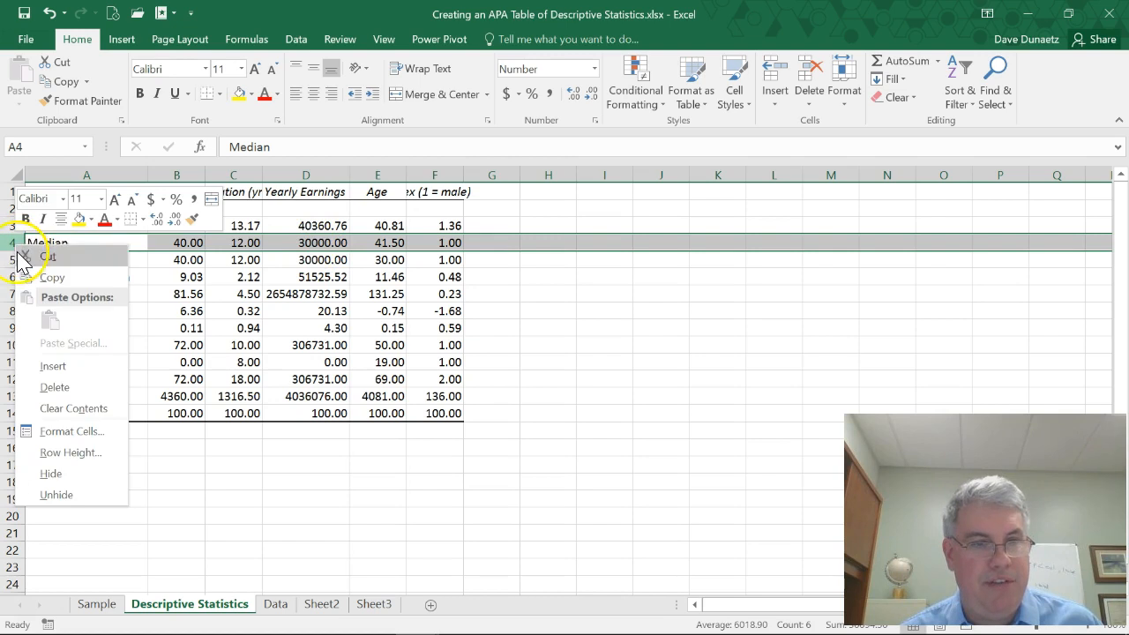
{"action": "left_click", "coordinate": [54, 387]}
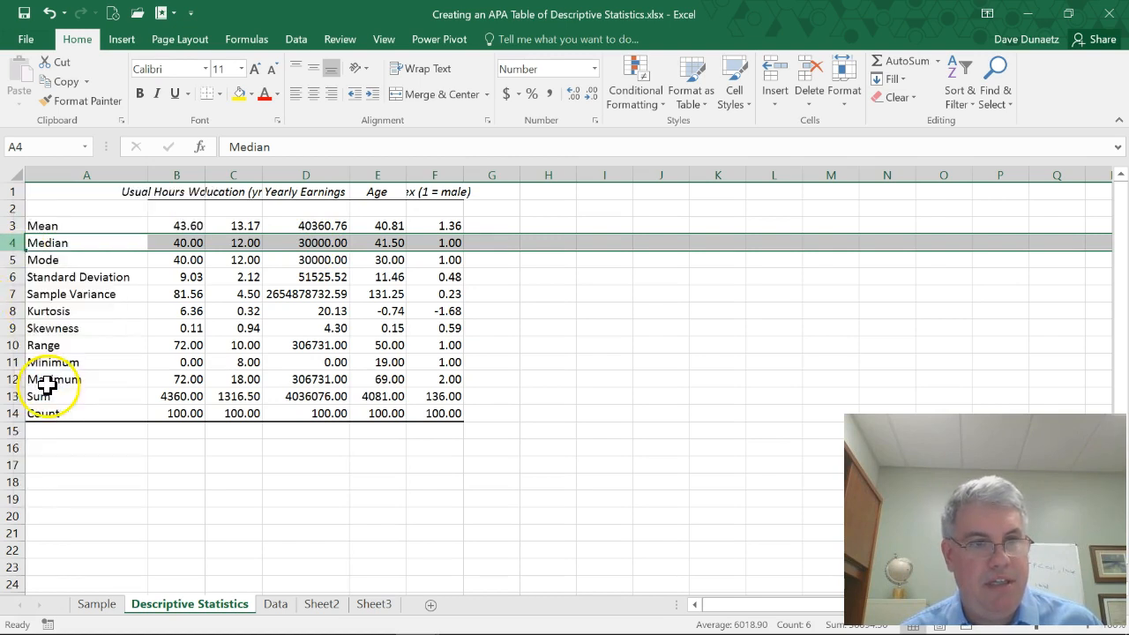
{"action": "right_click", "coordinate": [13, 242]}
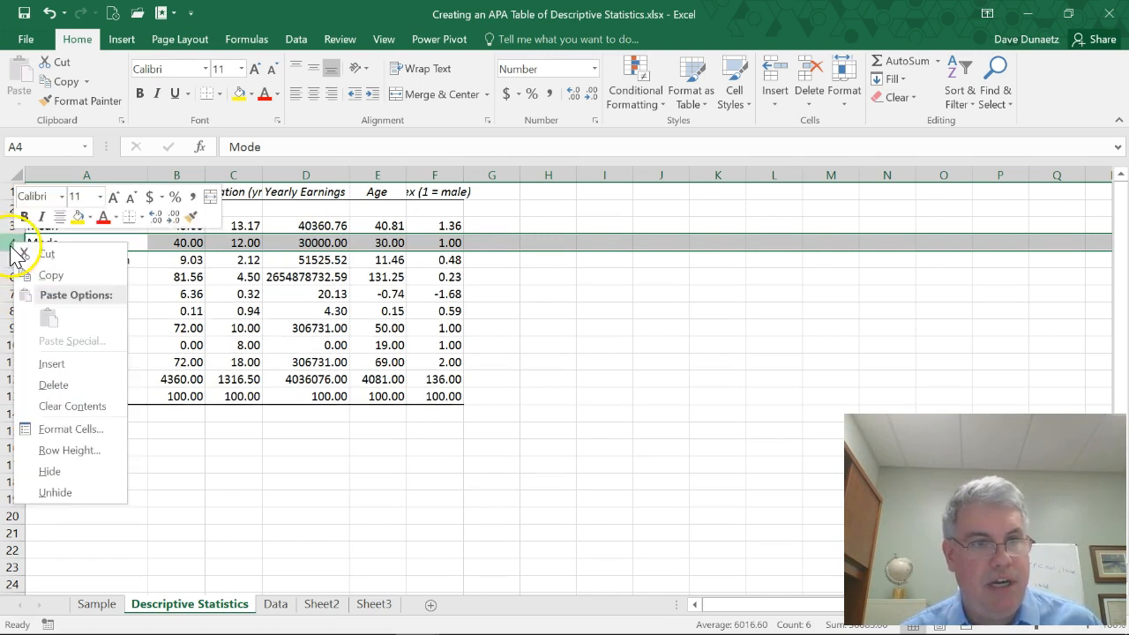
{"action": "left_click", "coordinate": [51, 386]}
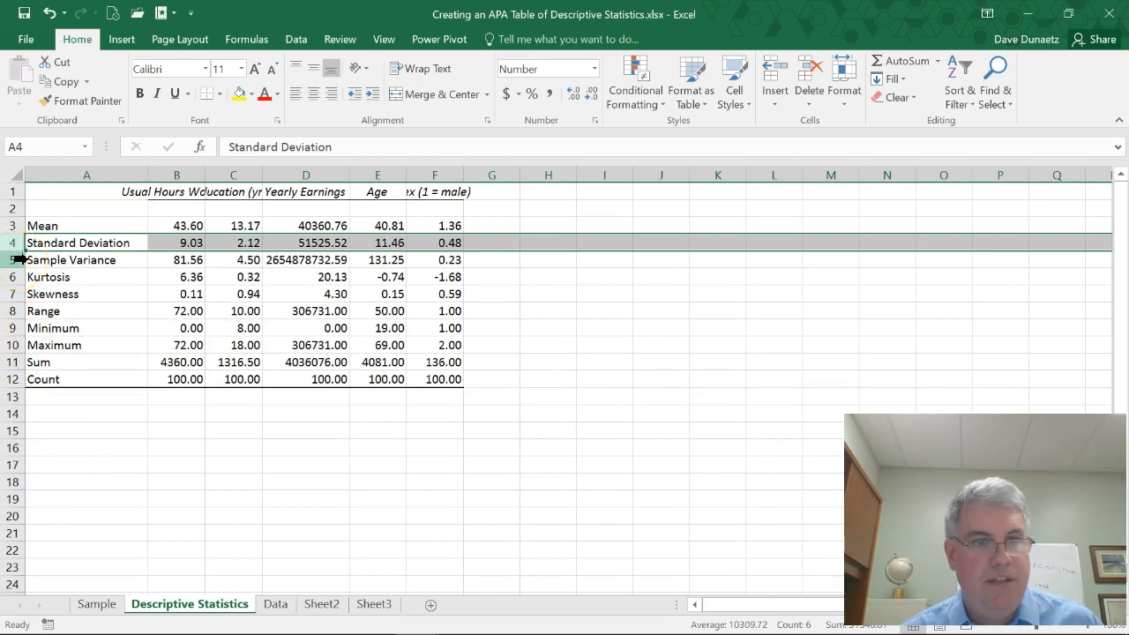
Step: Delete the Sample Variance, Kurtosis and Skewness rows from the statistics table
{"action": "right_click", "coordinate": [13, 259]}
{"action": "left_click", "coordinate": [48, 397]}
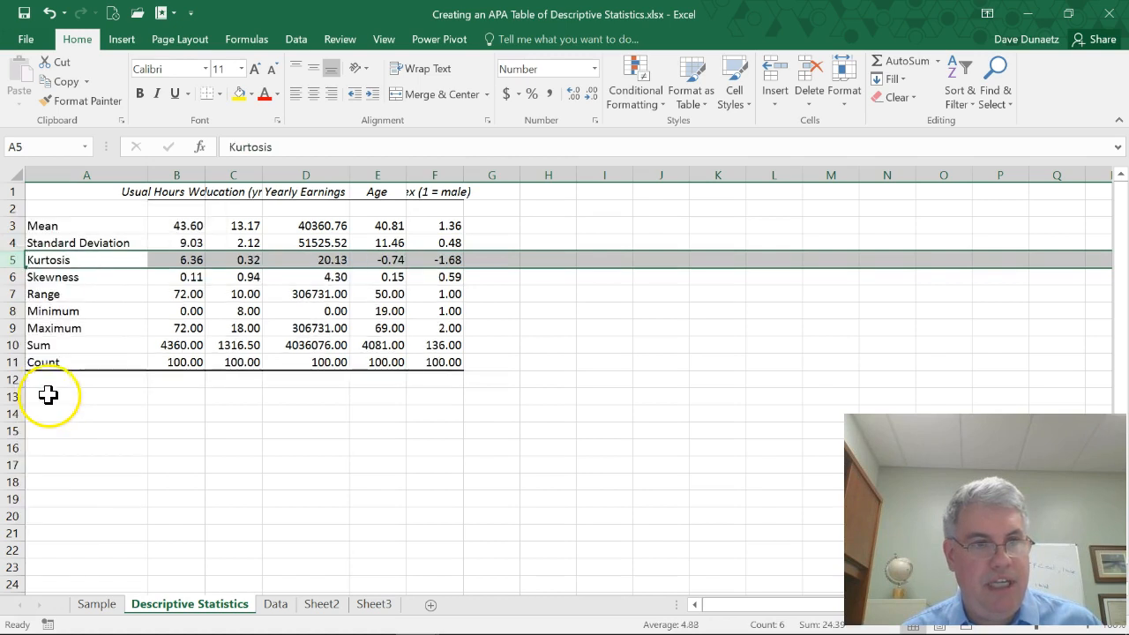
{"action": "right_click", "coordinate": [18, 259]}
{"action": "left_click", "coordinate": [49, 396]}
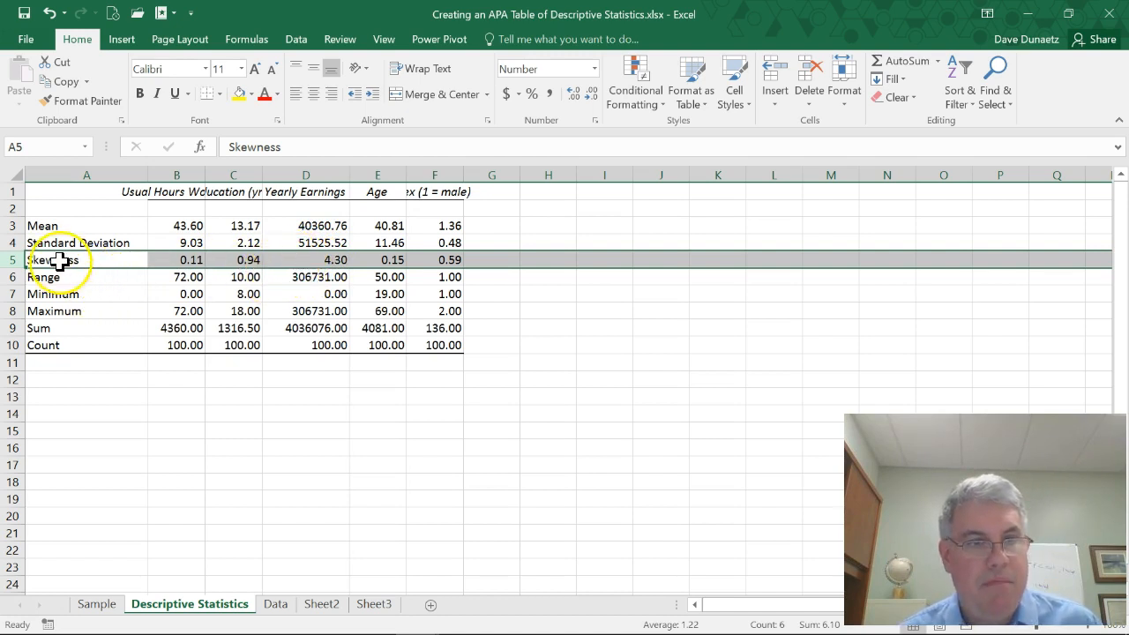
{"action": "right_click", "coordinate": [14, 260]}
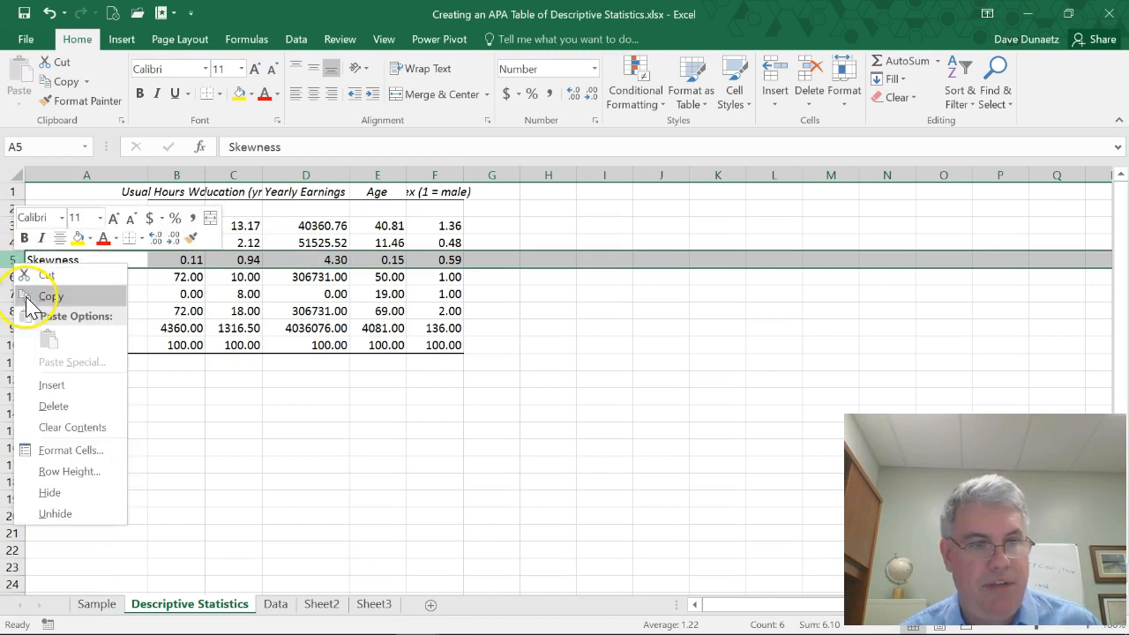
{"action": "left_click", "coordinate": [50, 407]}
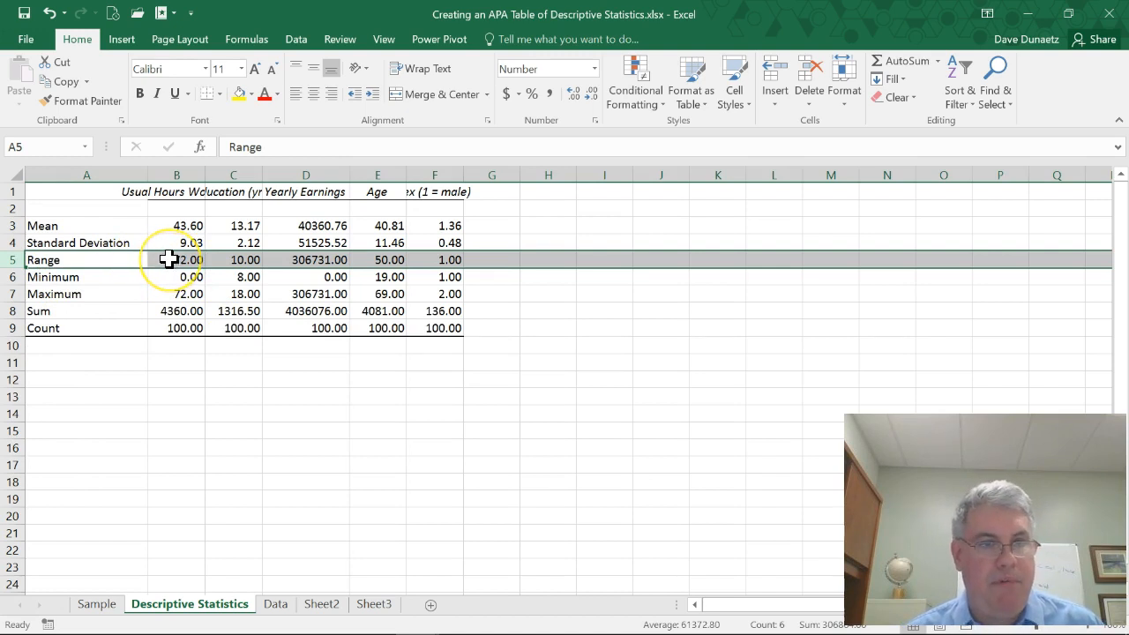
Step: Clear the values of the Range row in B5:F5, keeping its label
{"action": "left_click", "coordinate": [168, 259]}
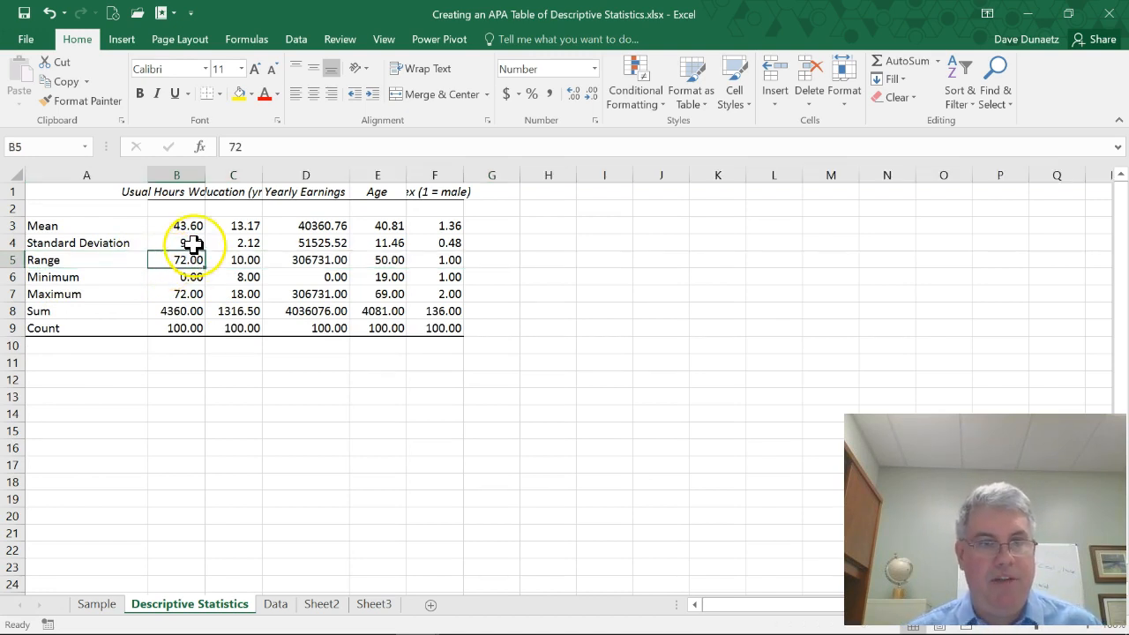
{"action": "key", "text": "shift+Right"}
{"action": "key", "text": "shift+Right"}
{"action": "key", "text": "shift+Right"}
{"action": "key", "text": "shift+Right"}
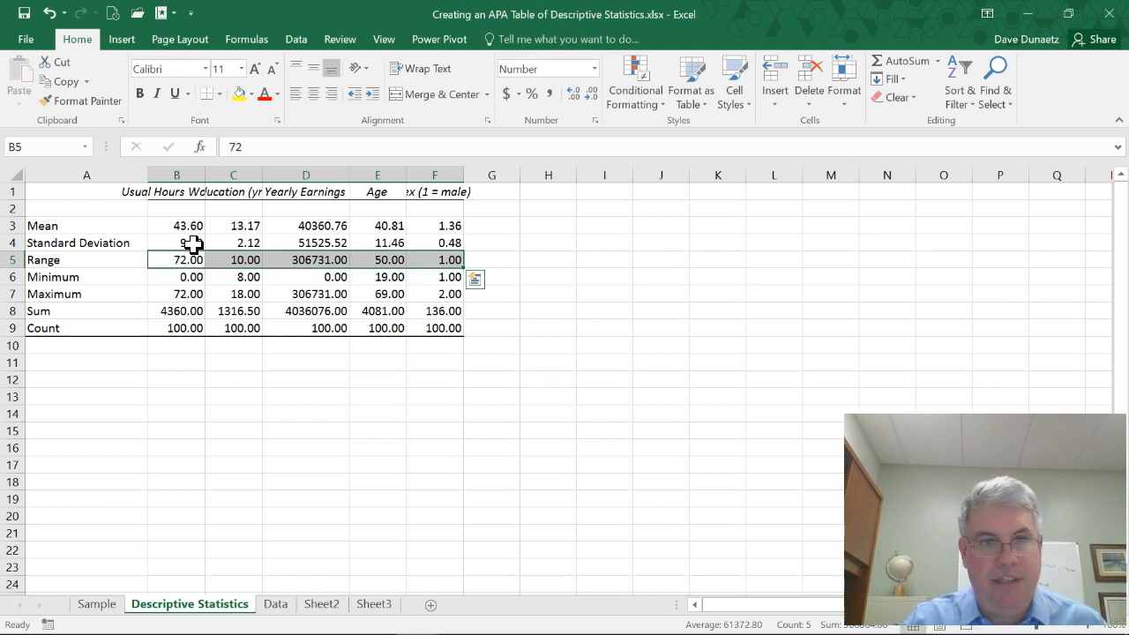
{"action": "key", "text": "Delete"}
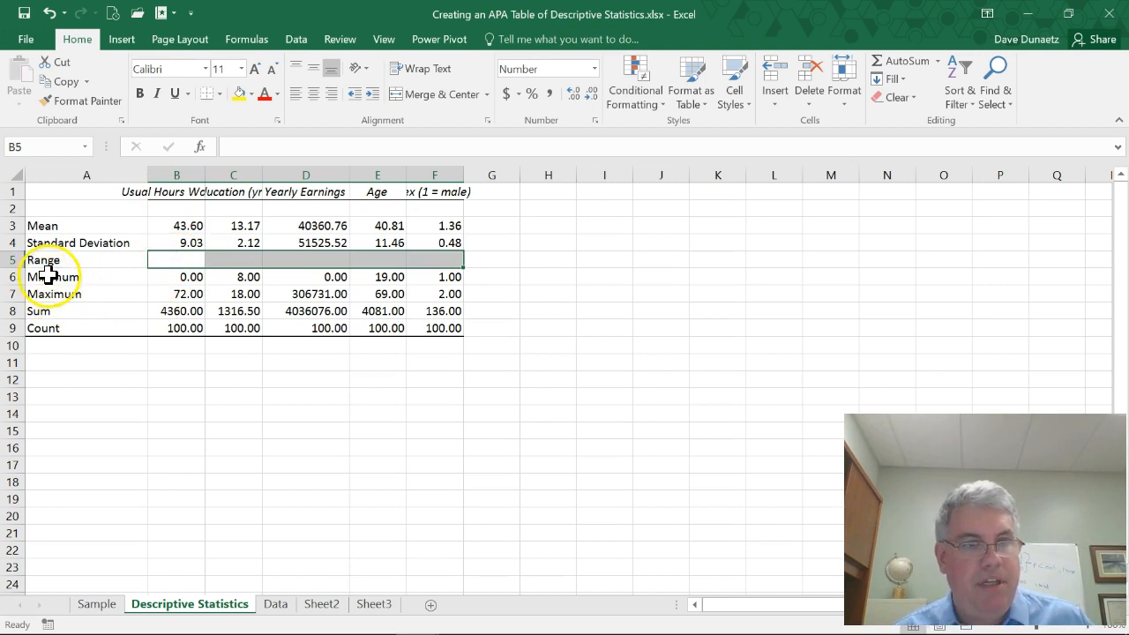
Step: Enter the Usual Hours Worked range in B5 as the text 0 - 72
{"action": "left_click", "coordinate": [181, 259]}
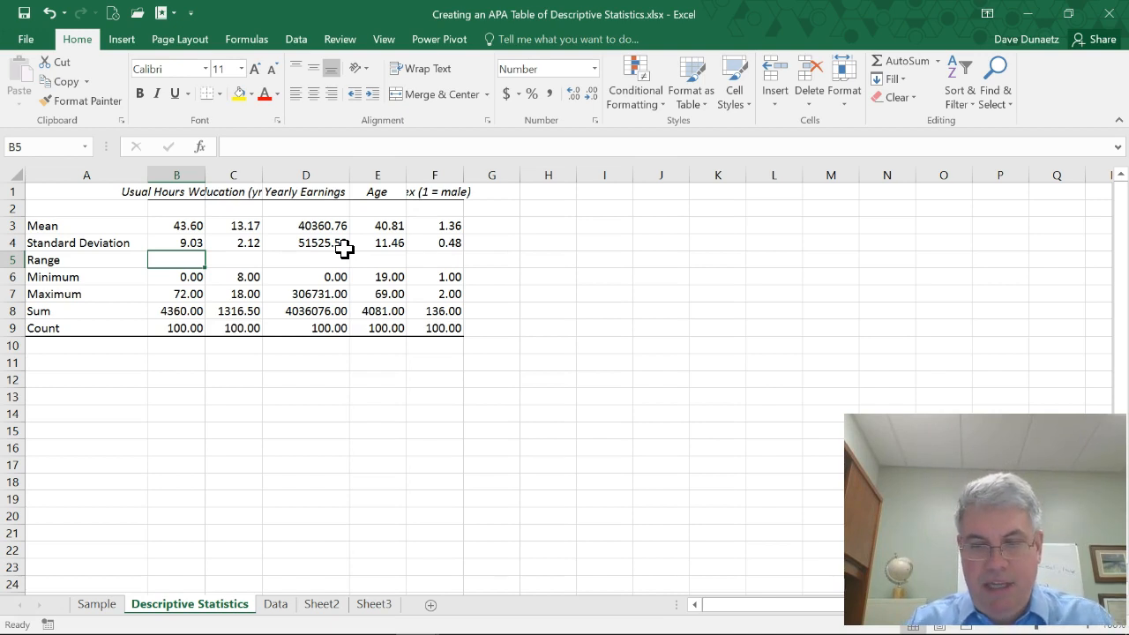
{"action": "type", "text": "'"}
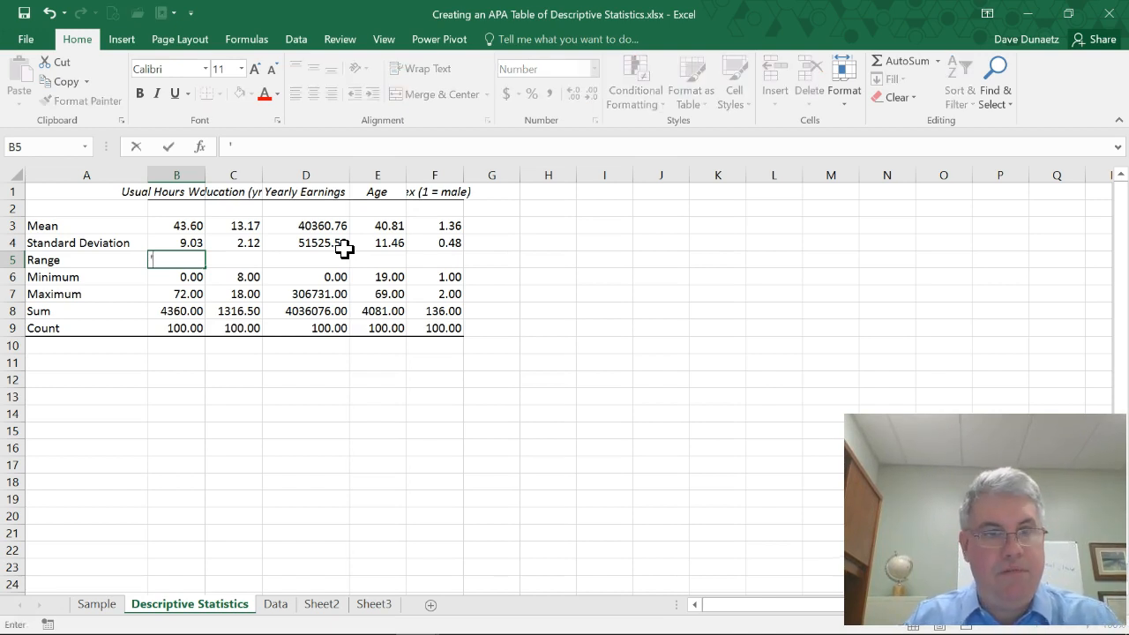
{"action": "type", "text": "0"}
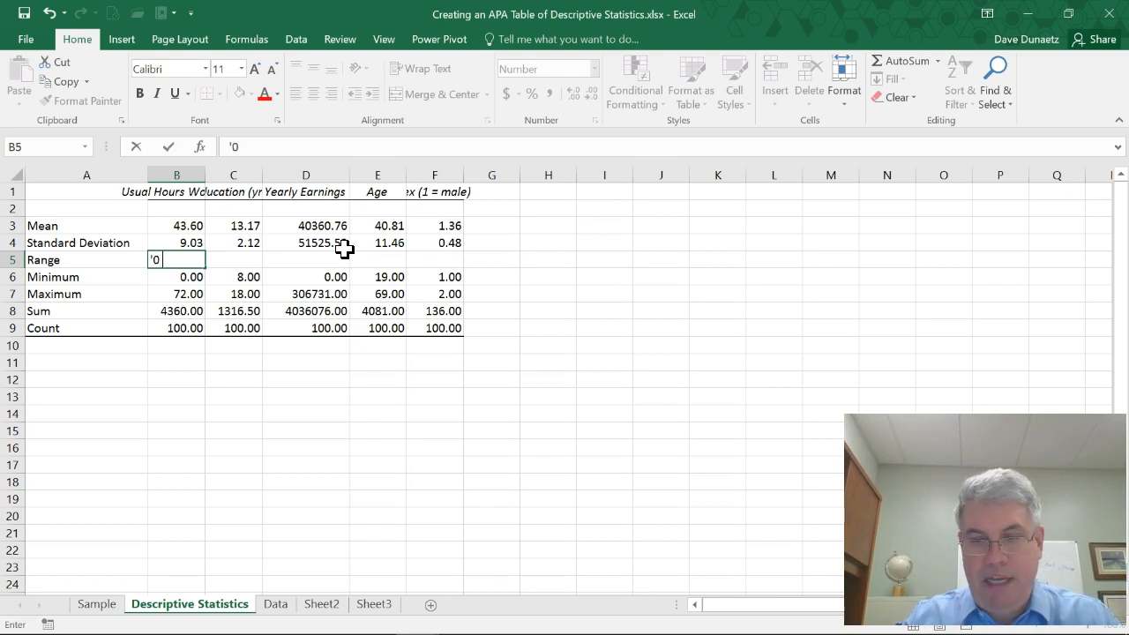
{"action": "type", "text": " -"}
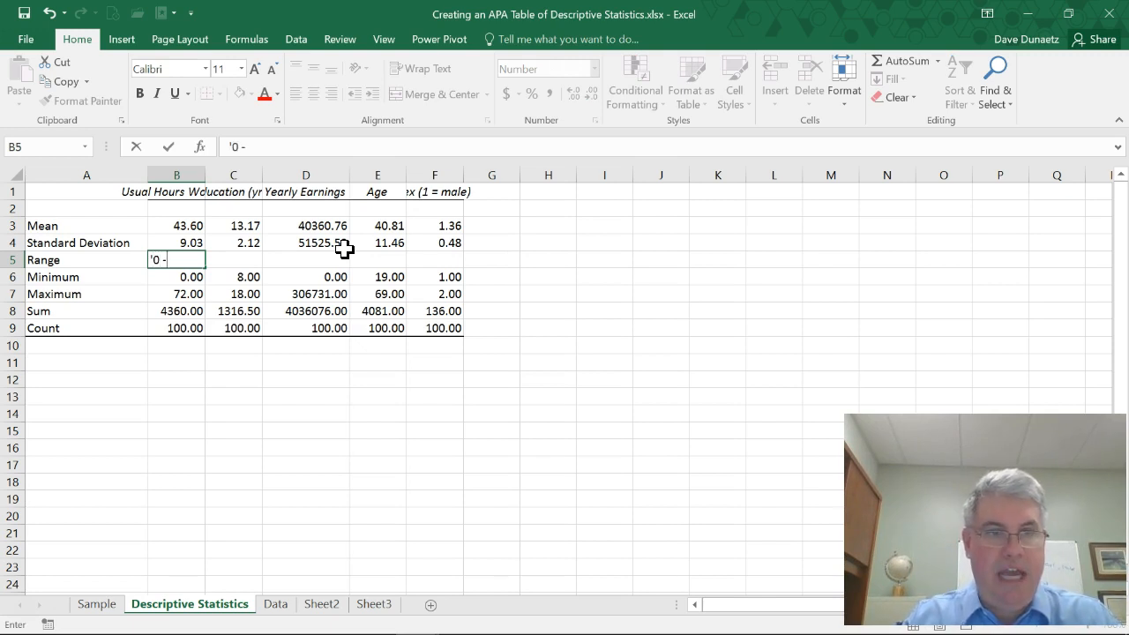
{"action": "type", "text": " 72"}
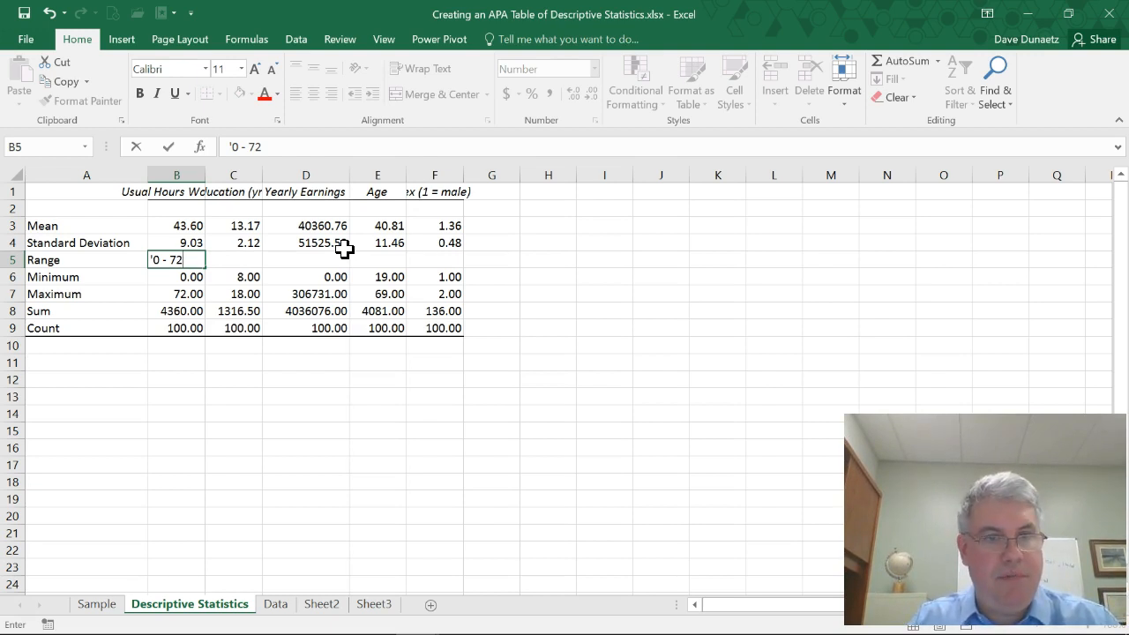
{"action": "key", "text": "Return"}
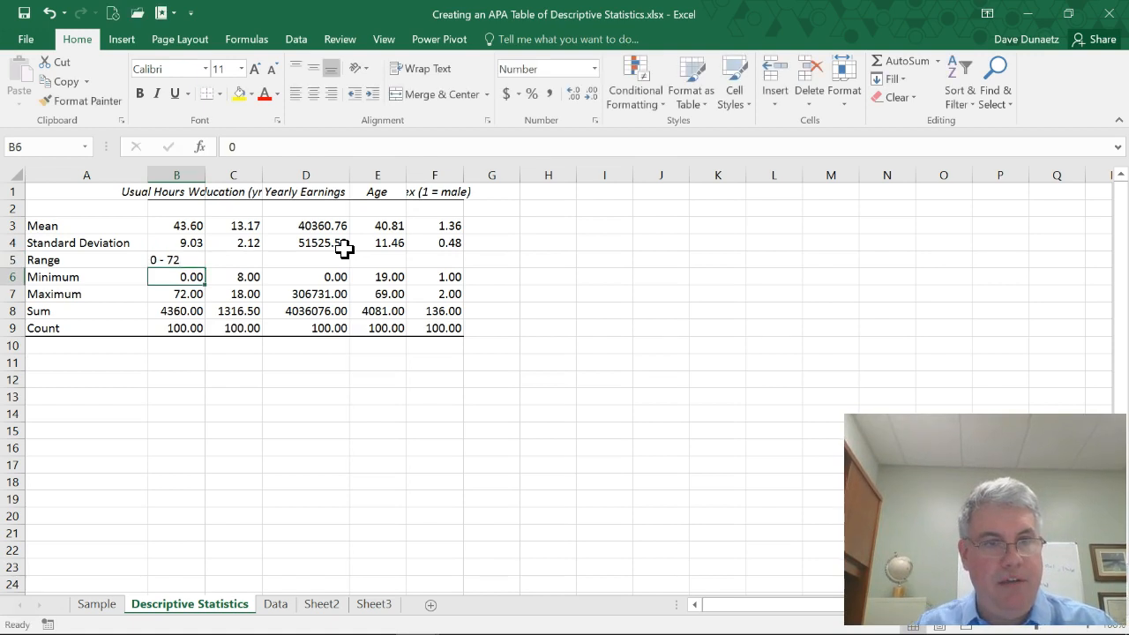
Step: Enter the Education range in C5 as the text 8 - 18
{"action": "left_click", "coordinate": [230, 262]}
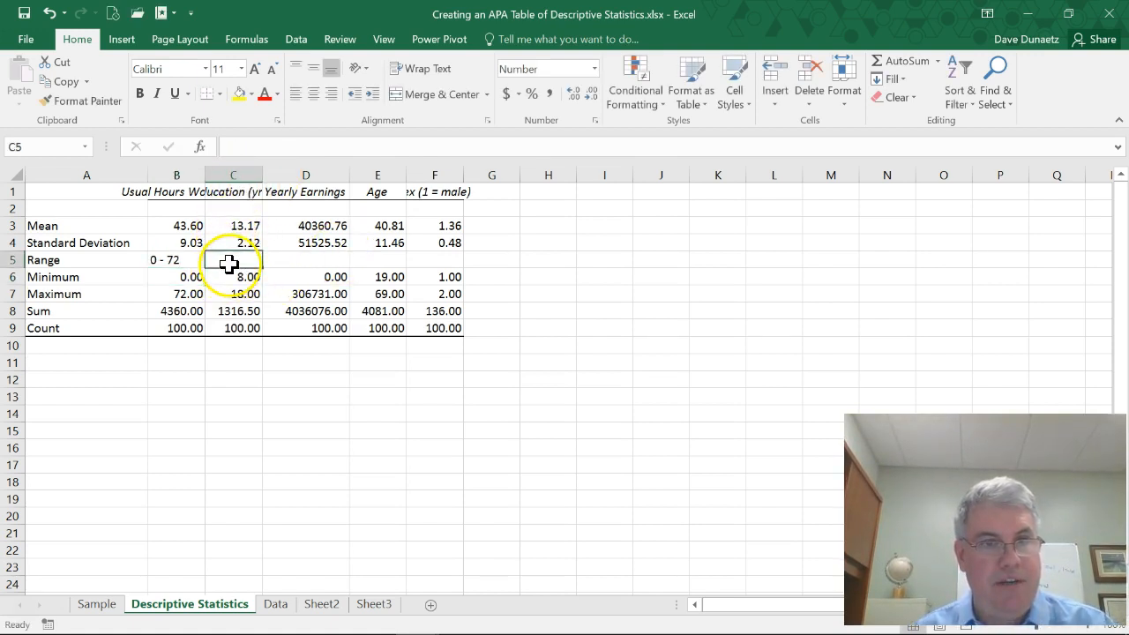
{"action": "type", "text": "'"}
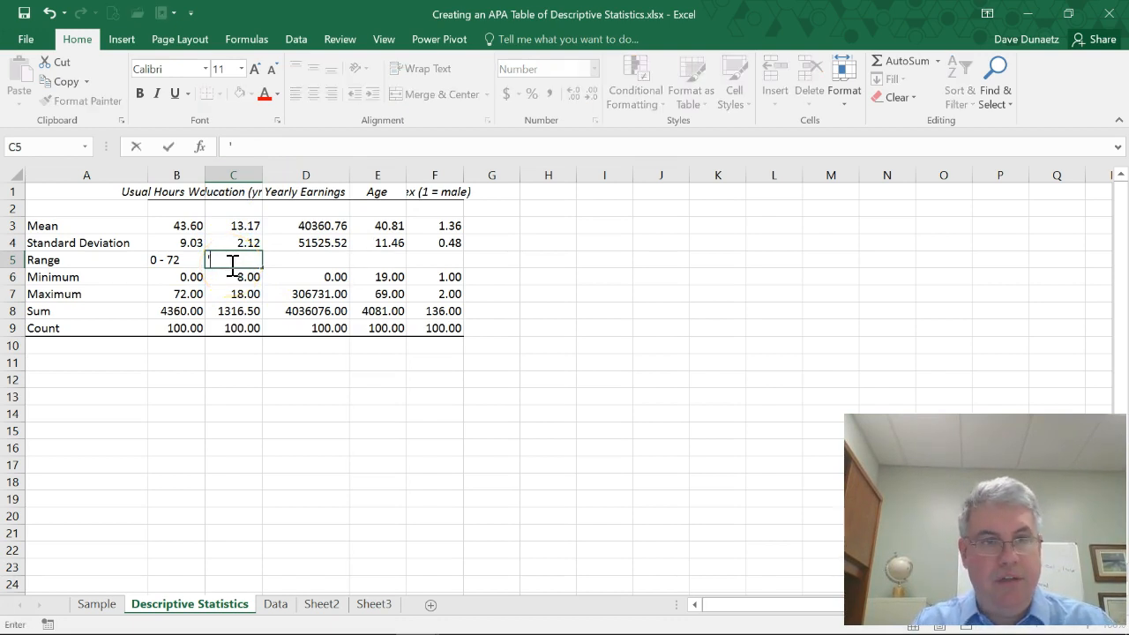
{"action": "type", "text": "8"}
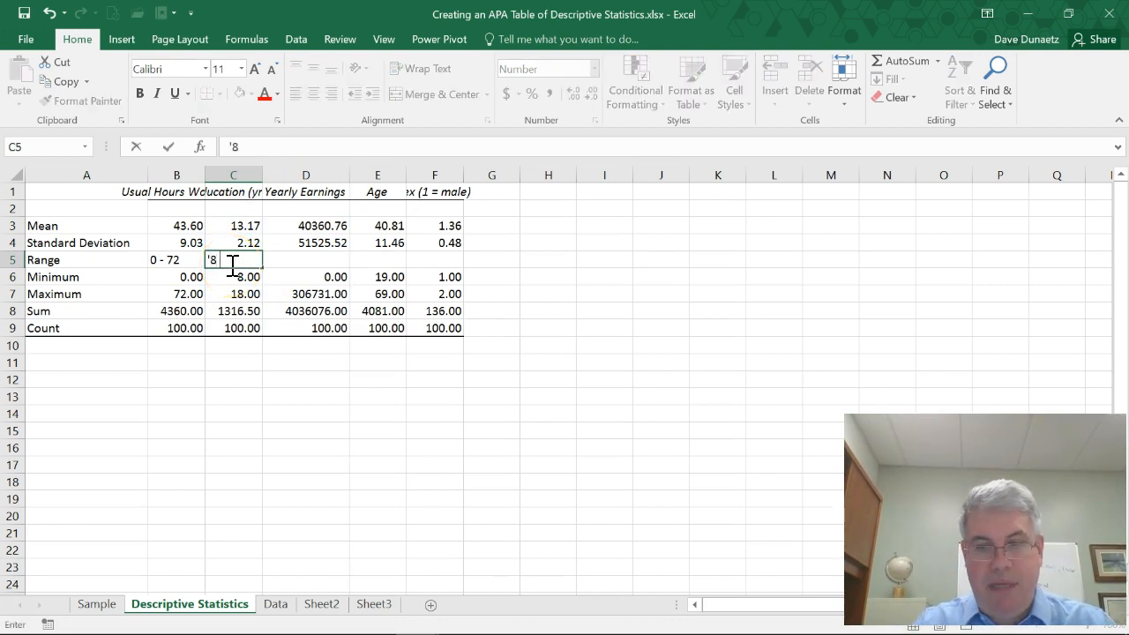
{"action": "type", "text": " - "}
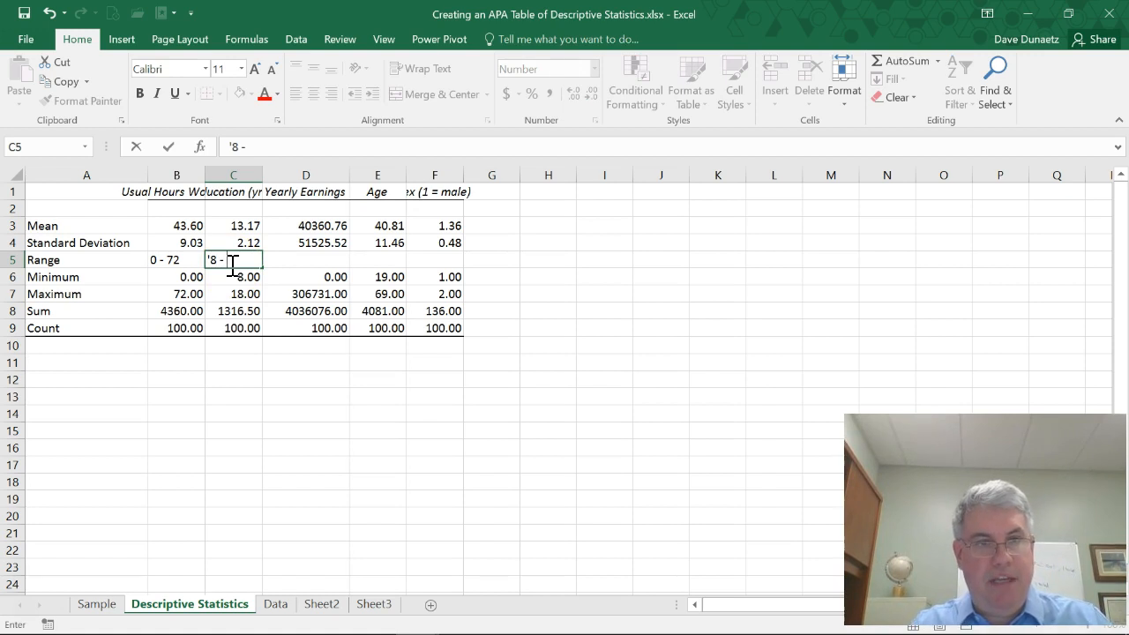
{"action": "type", "text": "18"}
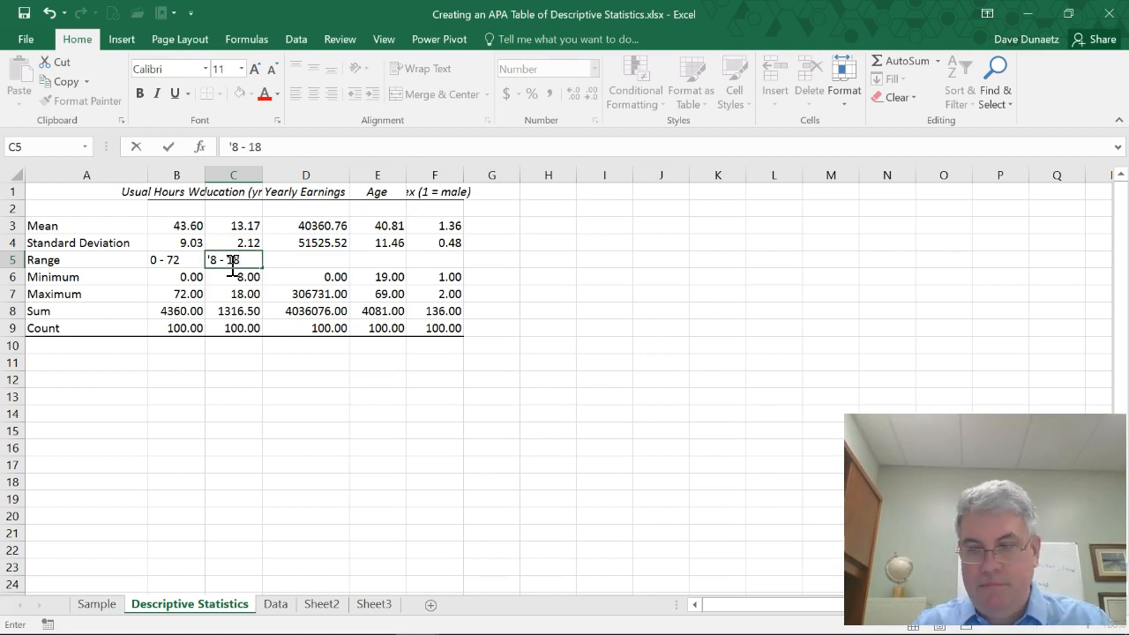
{"action": "key", "text": "Tab"}
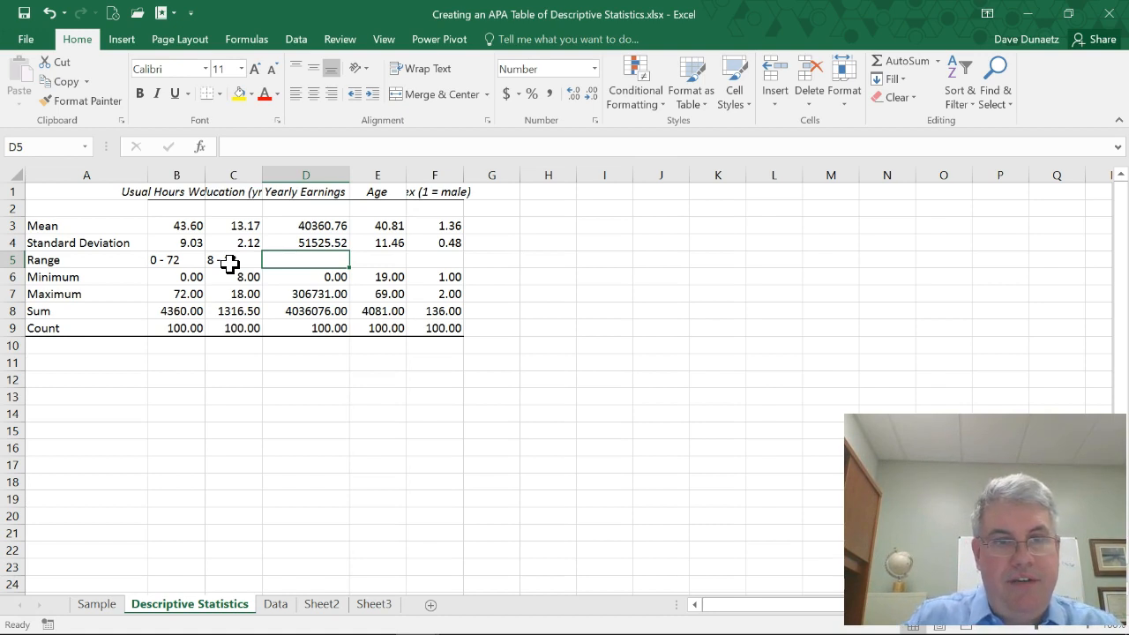
Step: Enter the Yearly Earnings range in D5 as the text 0 - $306.7k
{"action": "type", "text": "'"}
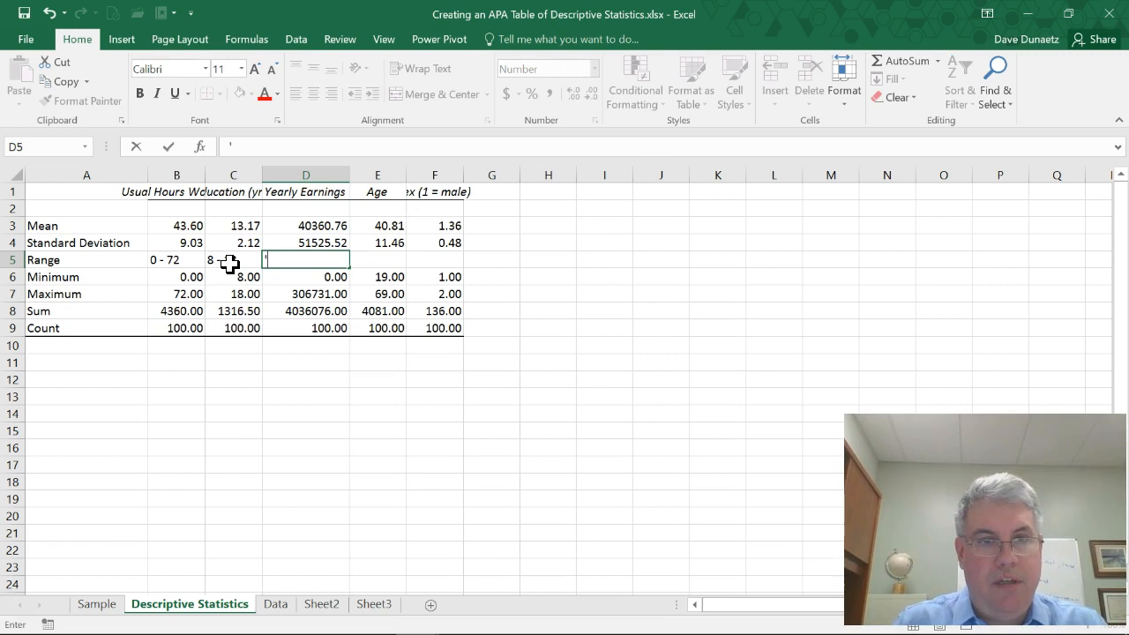
{"action": "type", "text": "0"}
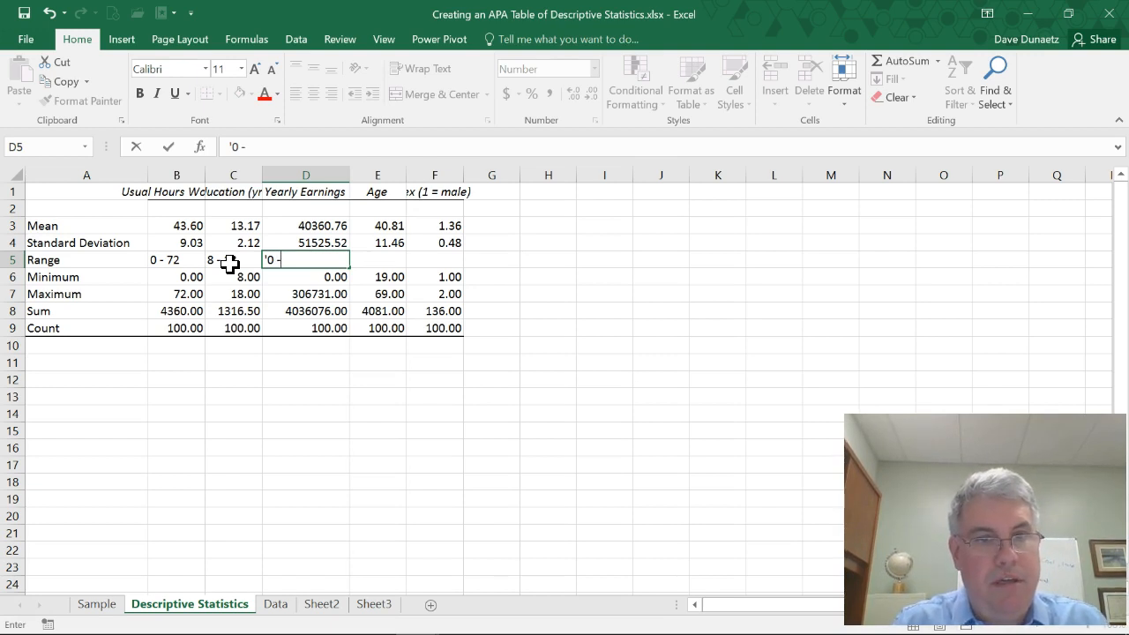
{"action": "type", "text": "- "}
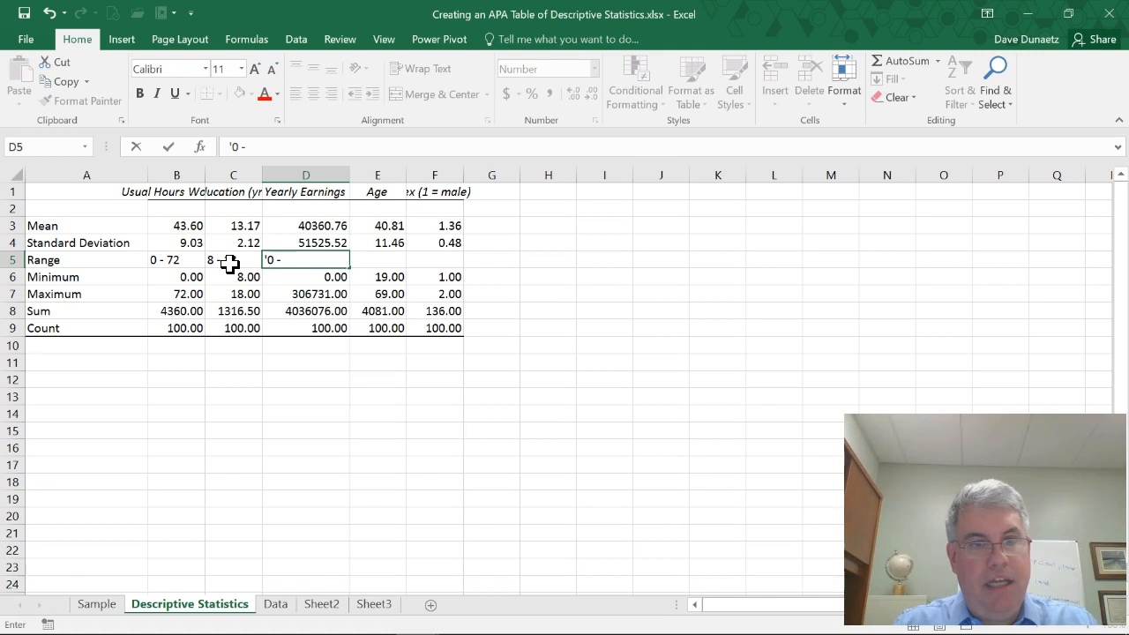
{"action": "type", "text": "$30"}
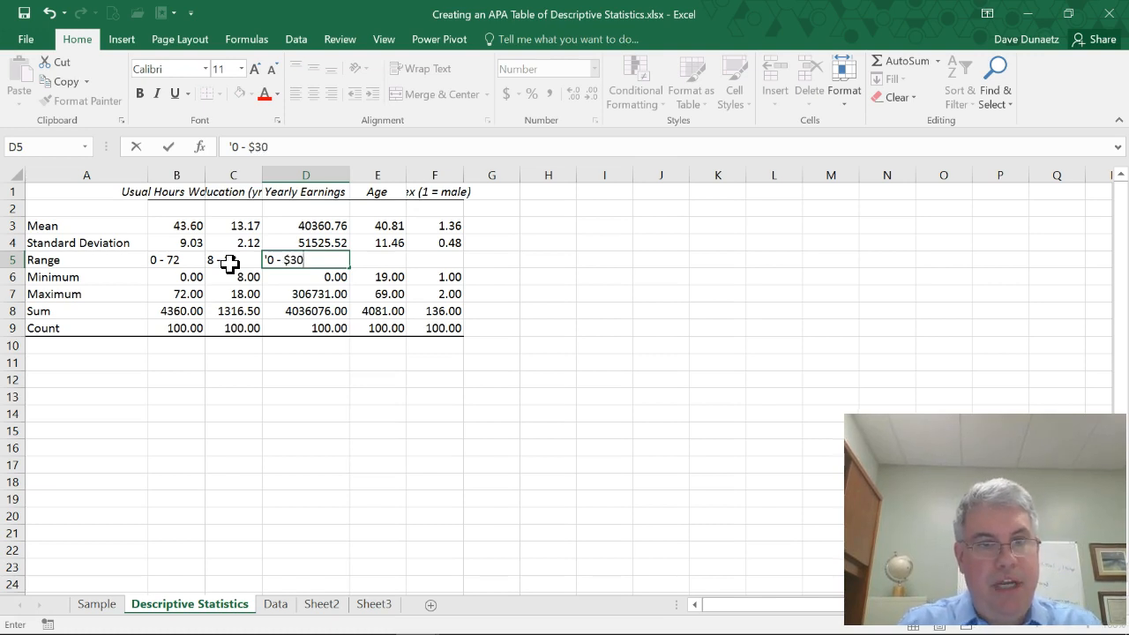
{"action": "type", "text": "6."}
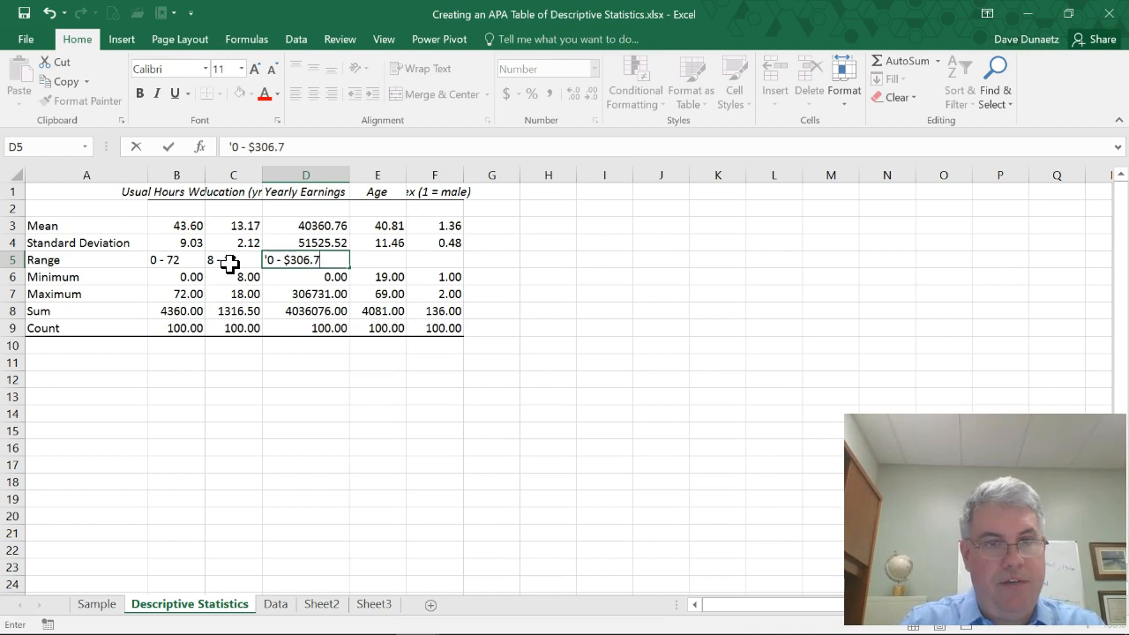
{"action": "type", "text": "7k"}
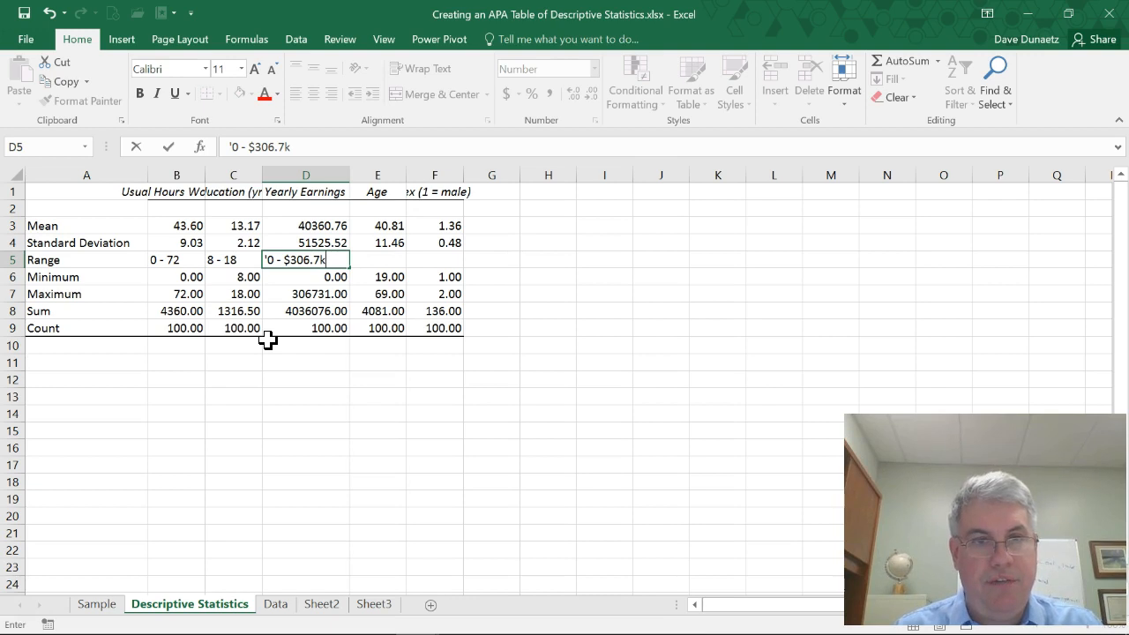
{"action": "key", "text": "Tab"}
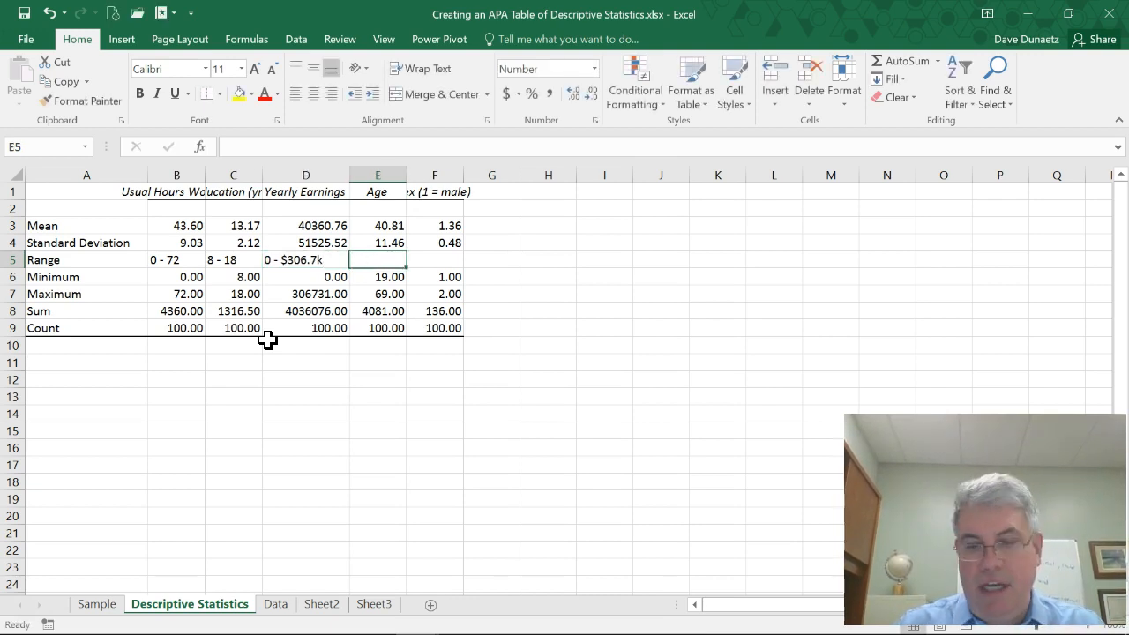
Step: Enter the Age range in E5 as the text 19 - 69, and widen column F to fit the Sex (1 = male) heading
{"action": "type", "text": "'19"}
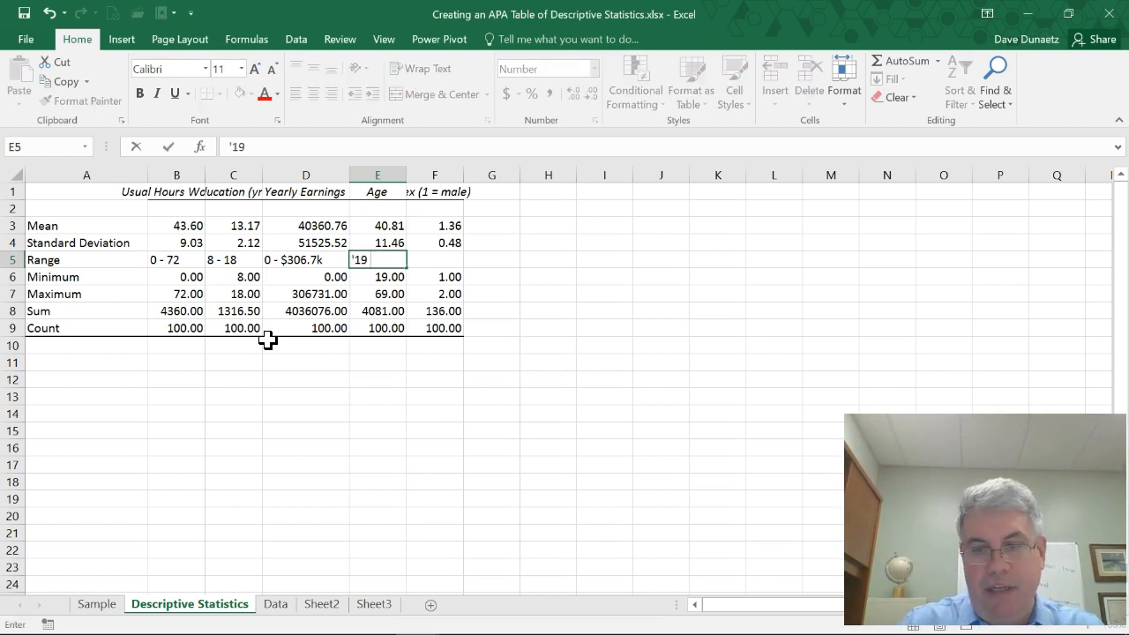
{"action": "type", "text": " - 69"}
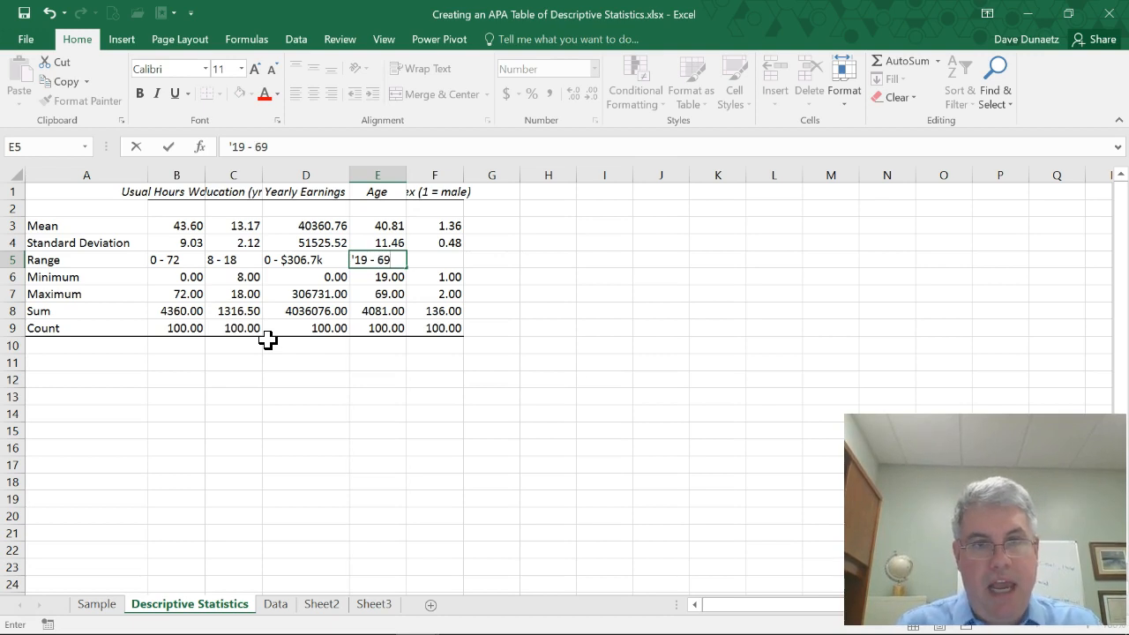
{"action": "key", "text": "Tab"}
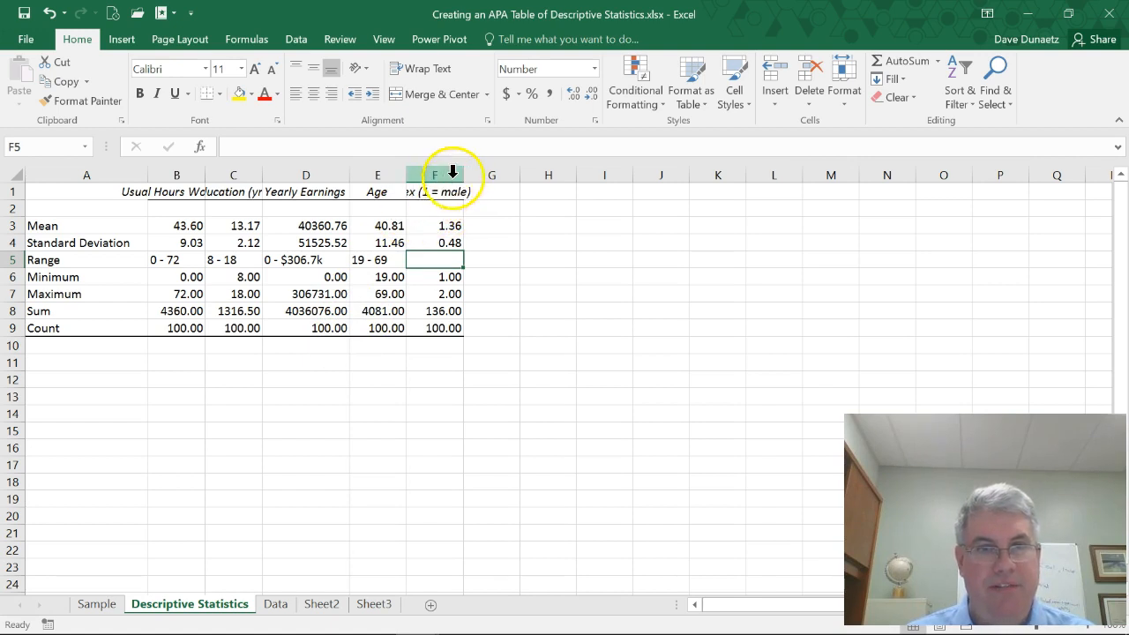
{"action": "left_click_drag", "start_coordinate": [463, 173], "coordinate": [510, 179]}
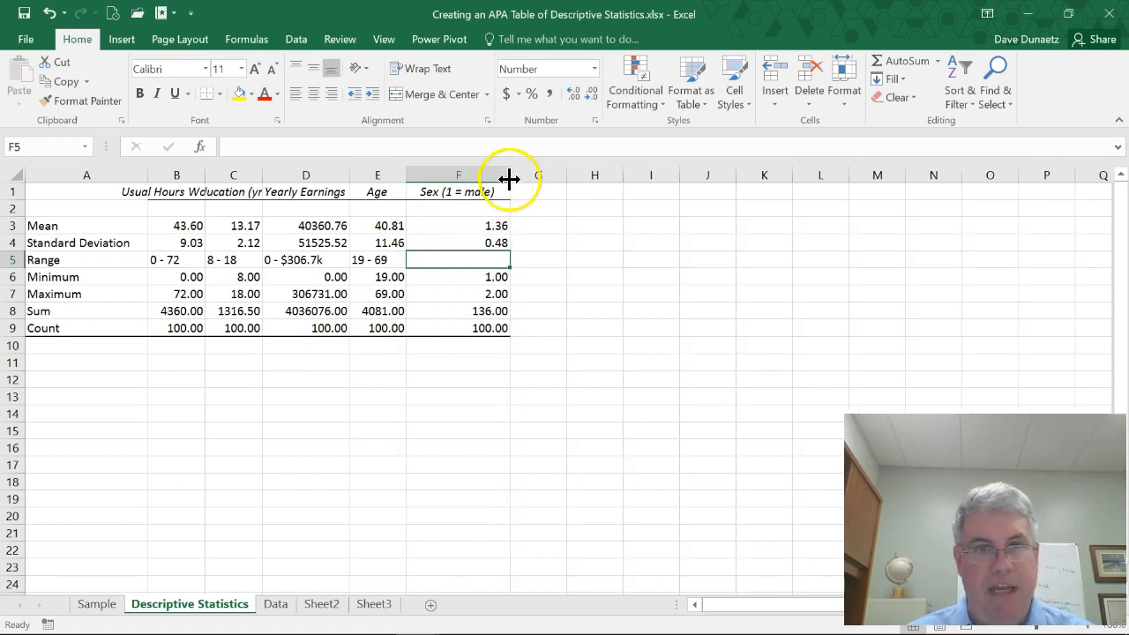
{"action": "left_click", "coordinate": [436, 225]}
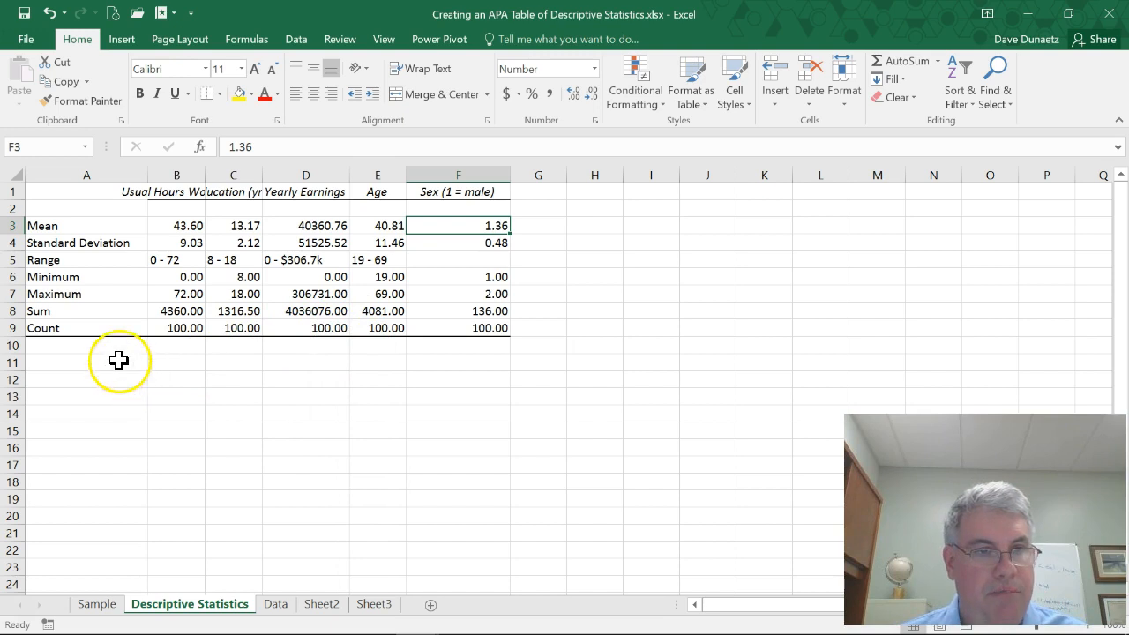
Step: Delete the Minimum, Maximum and Sum rows from the statistics table
{"action": "right_click", "coordinate": [18, 277]}
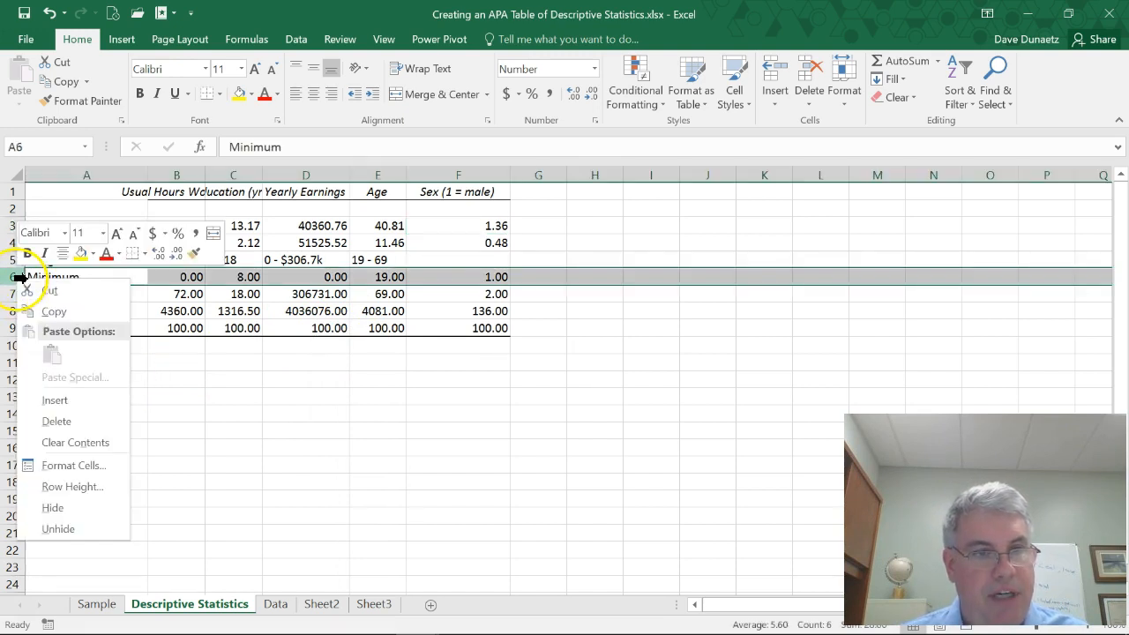
{"action": "left_click", "coordinate": [57, 422]}
{"action": "right_click", "coordinate": [20, 277]}
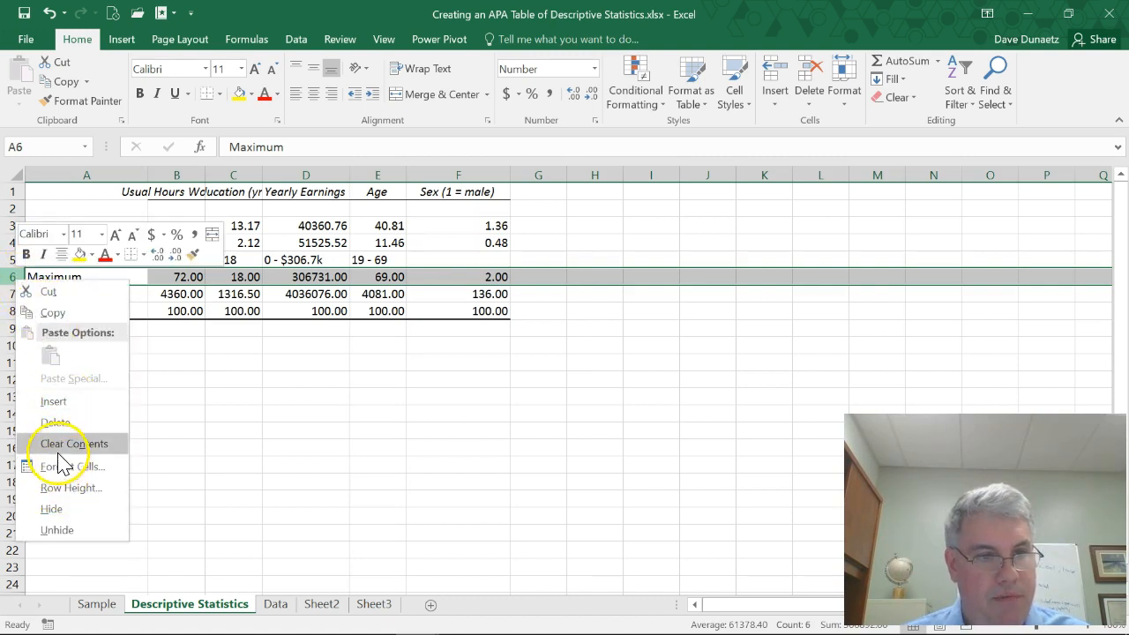
{"action": "left_click", "coordinate": [55, 422]}
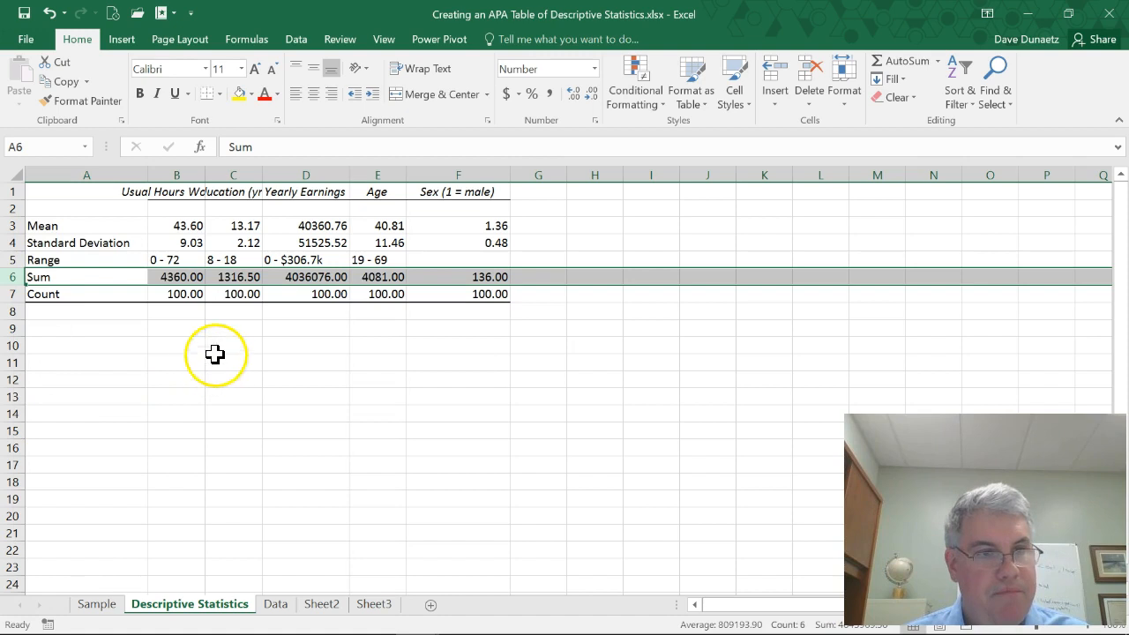
{"action": "right_click", "coordinate": [12, 277]}
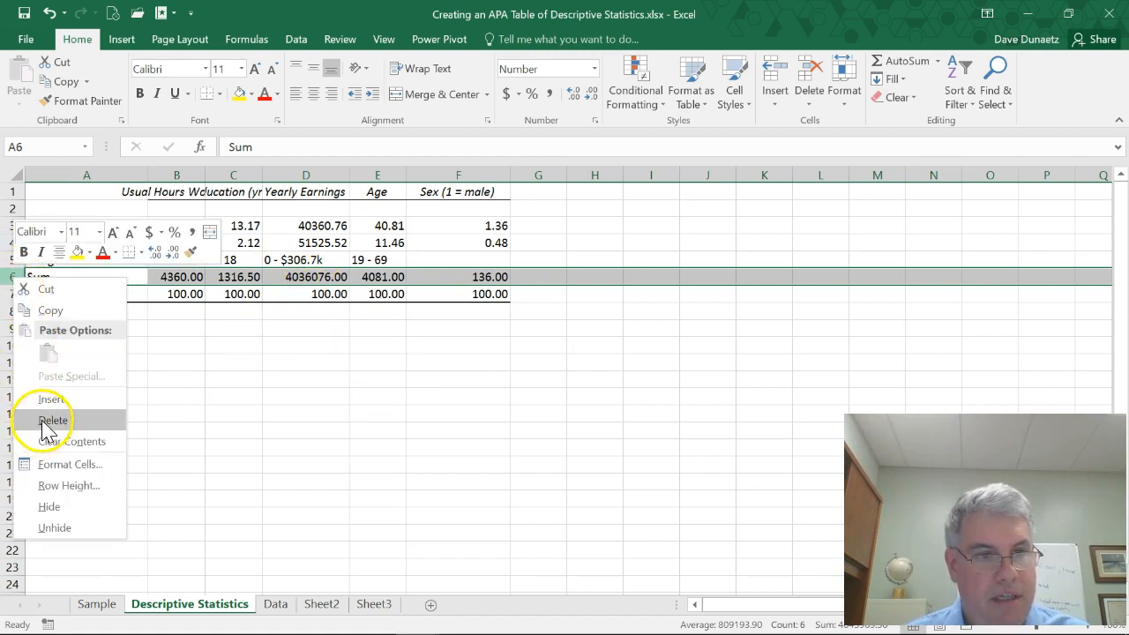
{"action": "left_click", "coordinate": [49, 420]}
Step: Change the Count label in A6 to N
{"action": "left_click", "coordinate": [50, 275]}
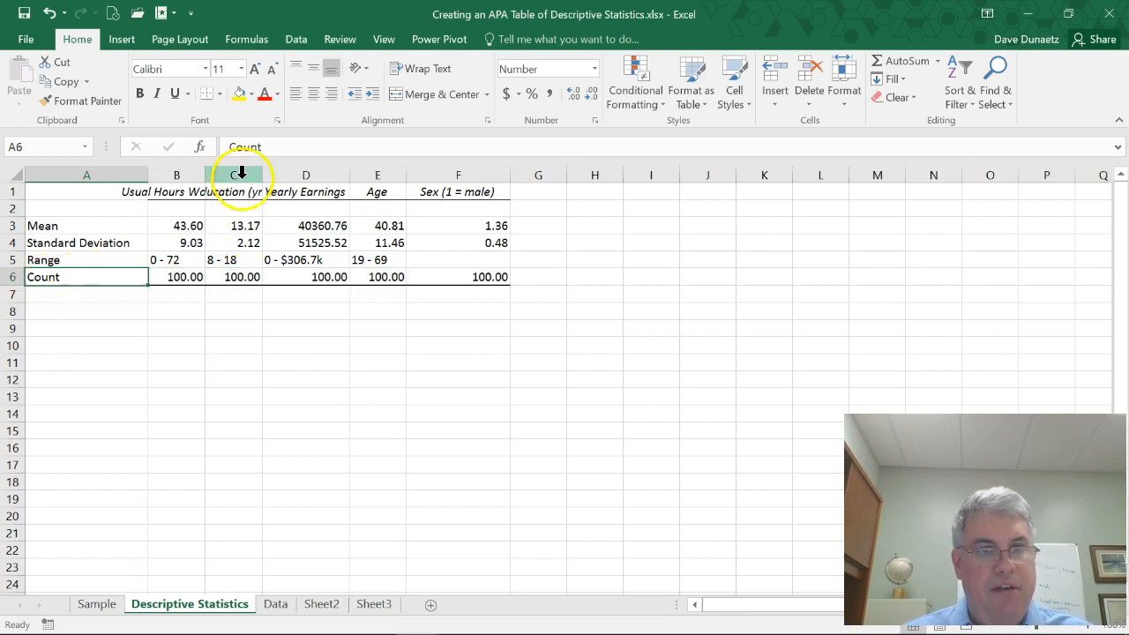
{"action": "left_click", "coordinate": [274, 146]}
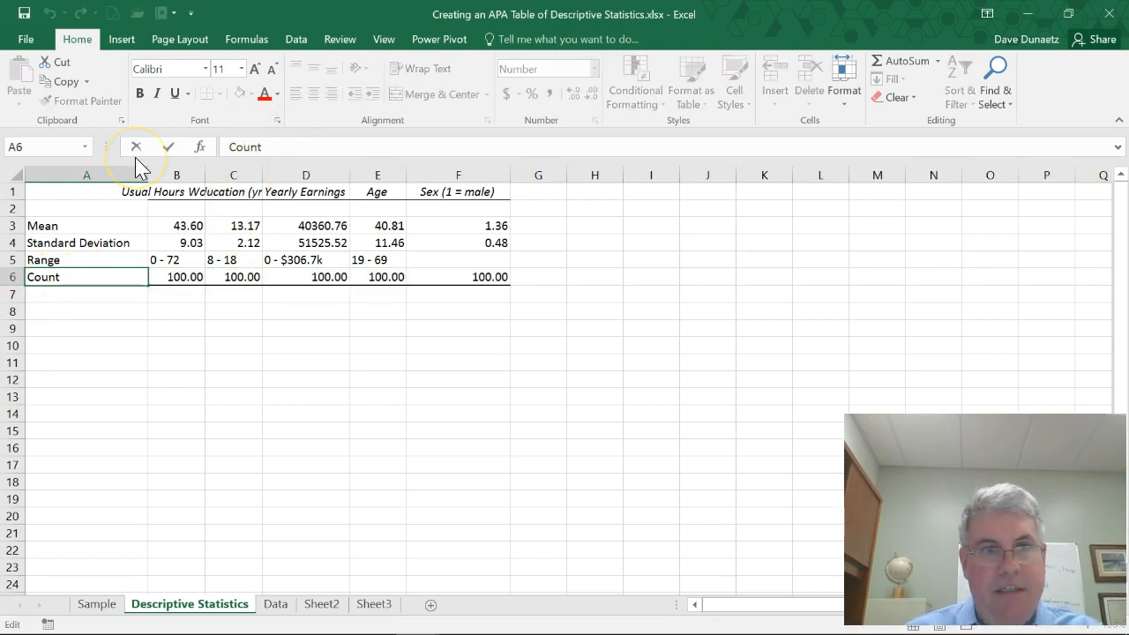
{"action": "key", "text": "BackSpace"}
{"action": "key", "text": "BackSpace"}
{"action": "key", "text": "BackSpace"}
{"action": "key", "text": "BackSpace"}
{"action": "key", "text": "BackSpace"}
{"action": "type", "text": "N"}
{"action": "key", "text": "Return"}
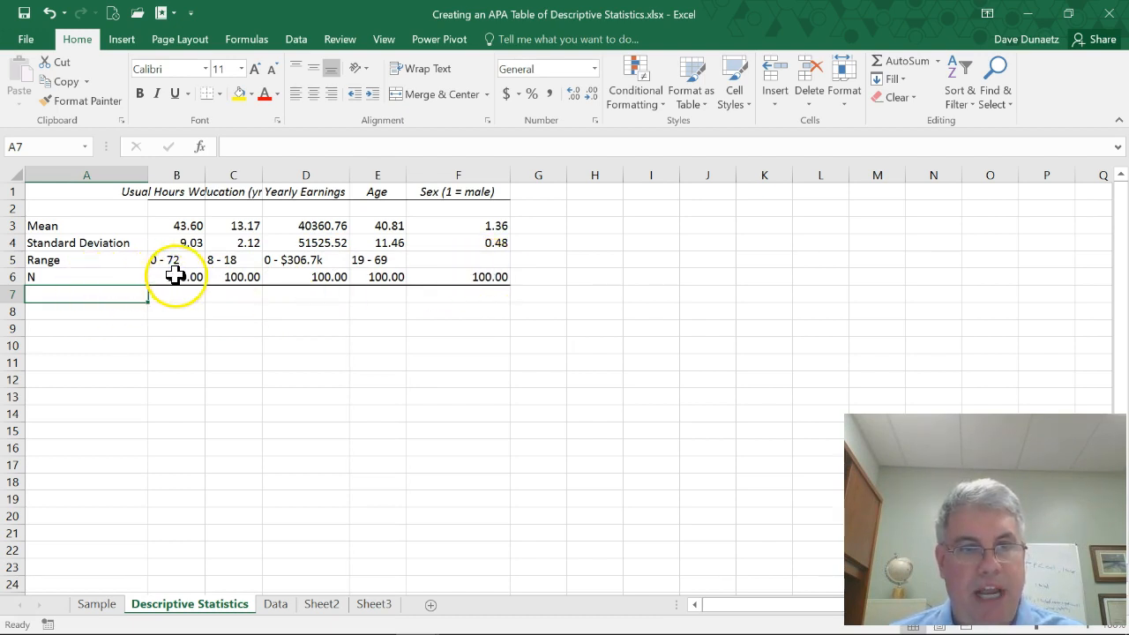
{"action": "left_click", "coordinate": [32, 276]}
{"action": "type", "text": "N"}
{"action": "key", "text": "Return"}
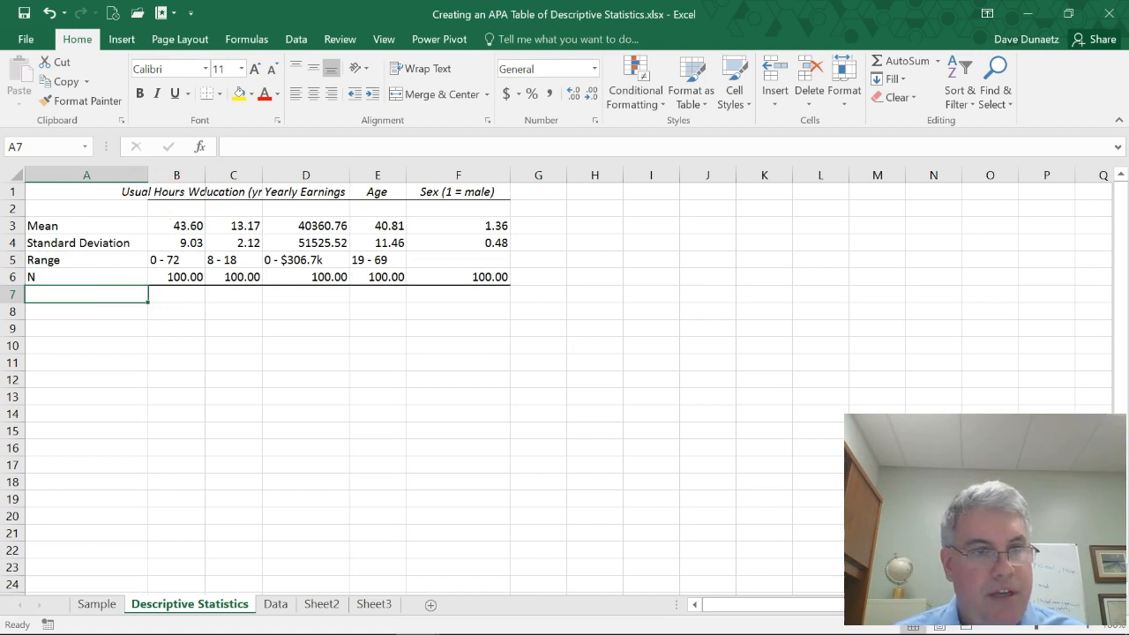
Step: Delete the N row and the Sex (1 = male) column from the statistics table
{"action": "left_click", "coordinate": [12, 276]}
{"action": "right_click", "coordinate": [14, 279]}
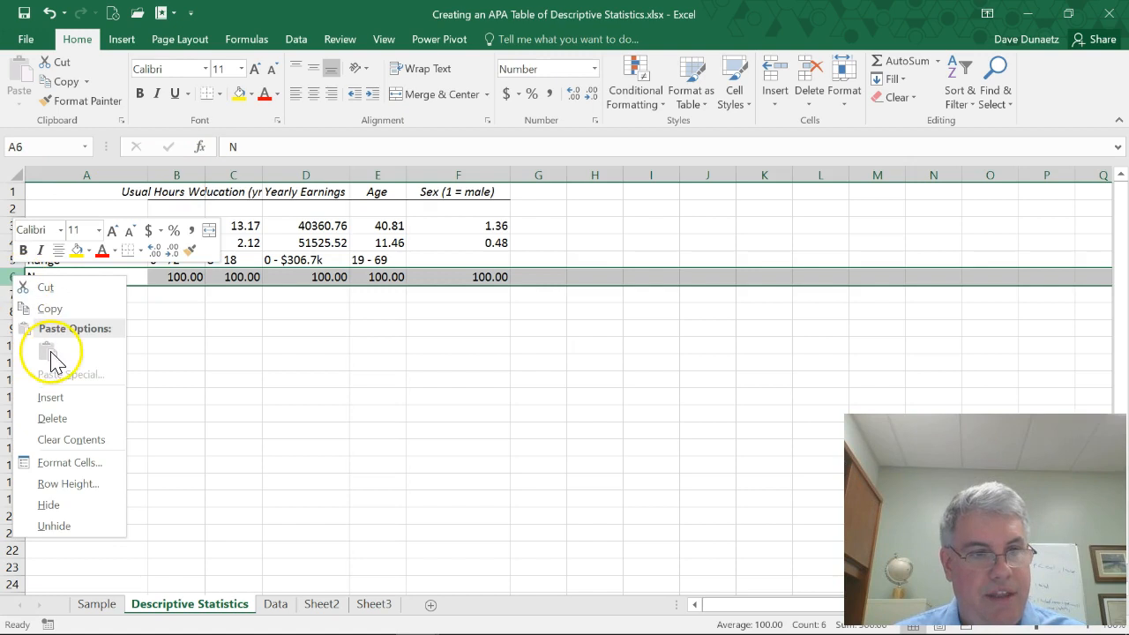
{"action": "left_click", "coordinate": [52, 419]}
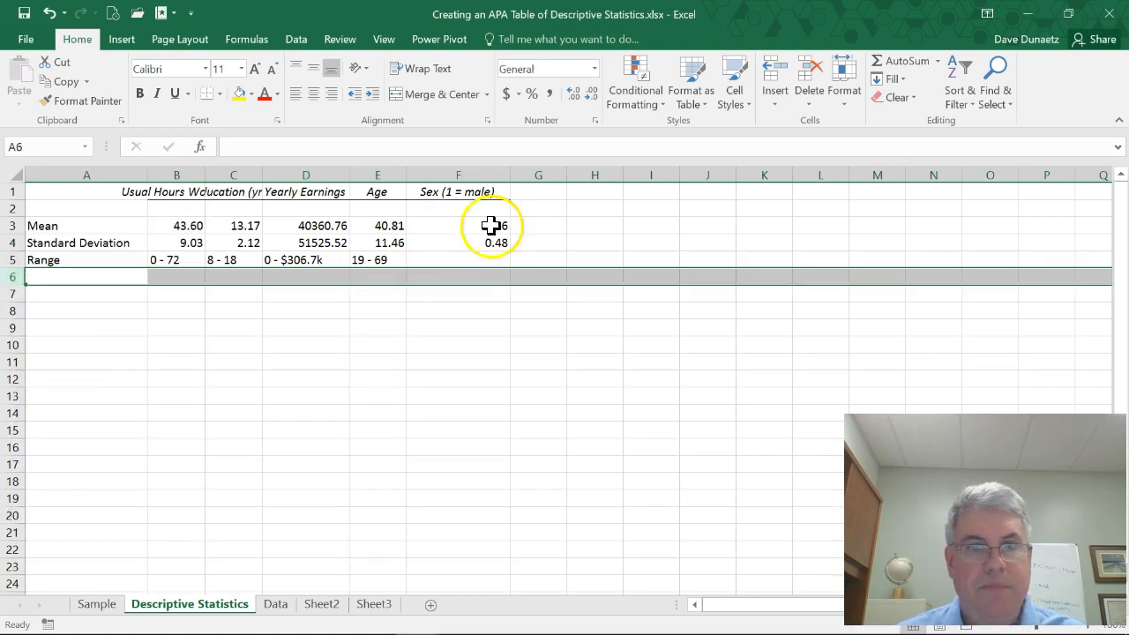
{"action": "left_click", "coordinate": [463, 170]}
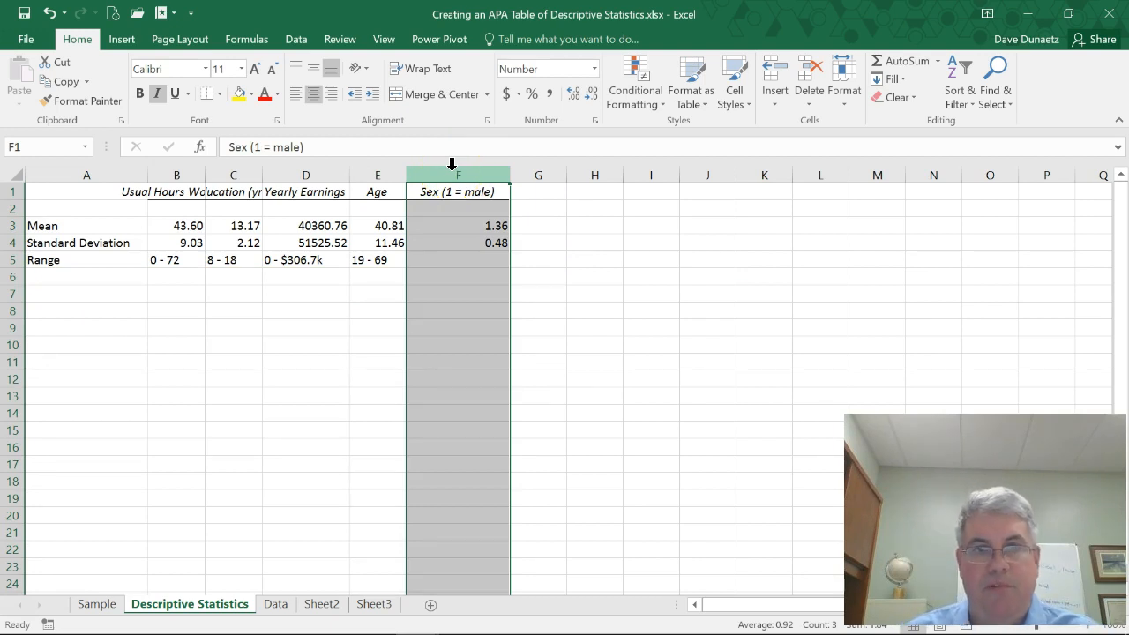
{"action": "right_click", "coordinate": [451, 165]}
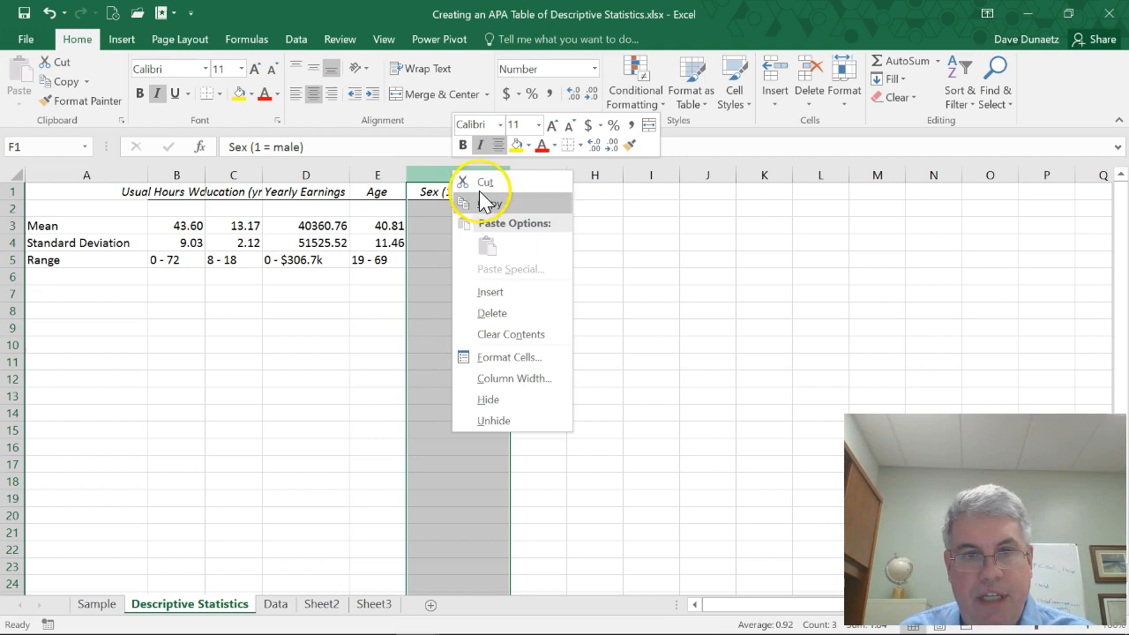
{"action": "left_click", "coordinate": [494, 315]}
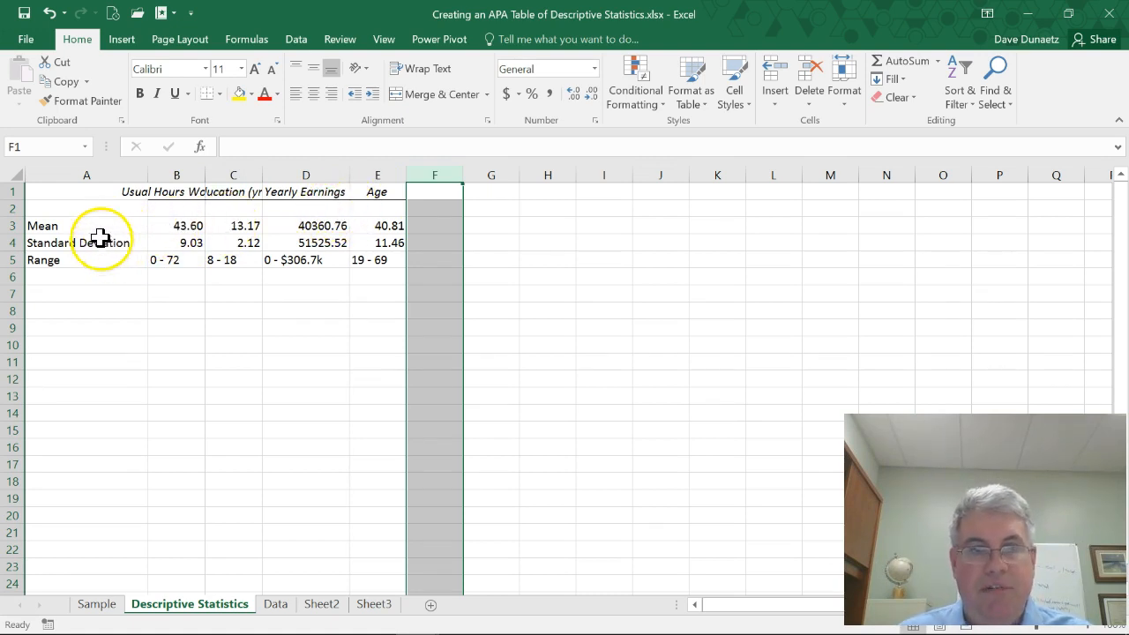
Step: Copy the statistics table in A1:E5, including its headings and row labels
{"action": "left_click", "coordinate": [65, 194]}
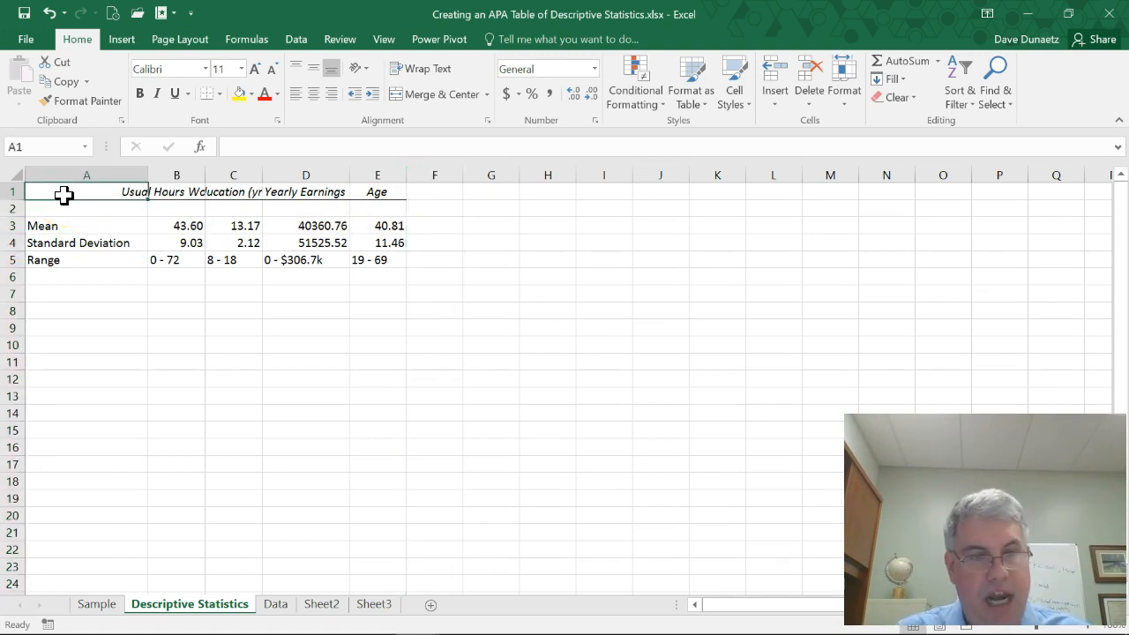
{"action": "key", "text": "shift+Right"}
{"action": "key", "text": "shift+Right"}
{"action": "key", "text": "shift+Right"}
{"action": "key", "text": "shift+Right"}
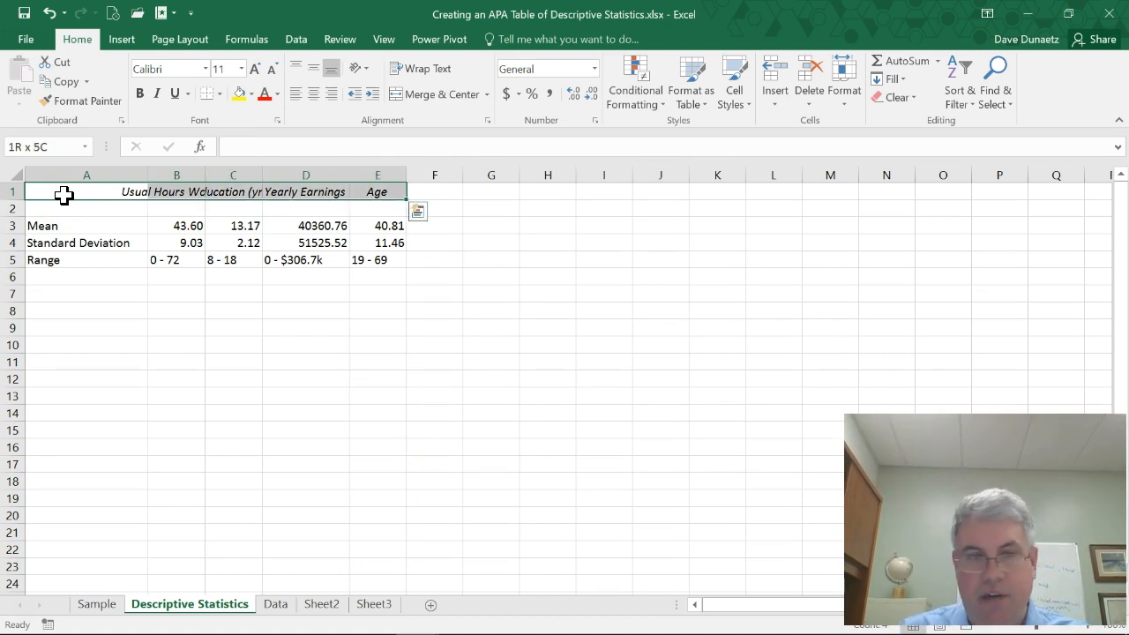
{"action": "key", "text": "shift+Down"}
{"action": "key", "text": "shift+Down"}
{"action": "key", "text": "shift+Down"}
{"action": "key", "text": "shift+Down"}
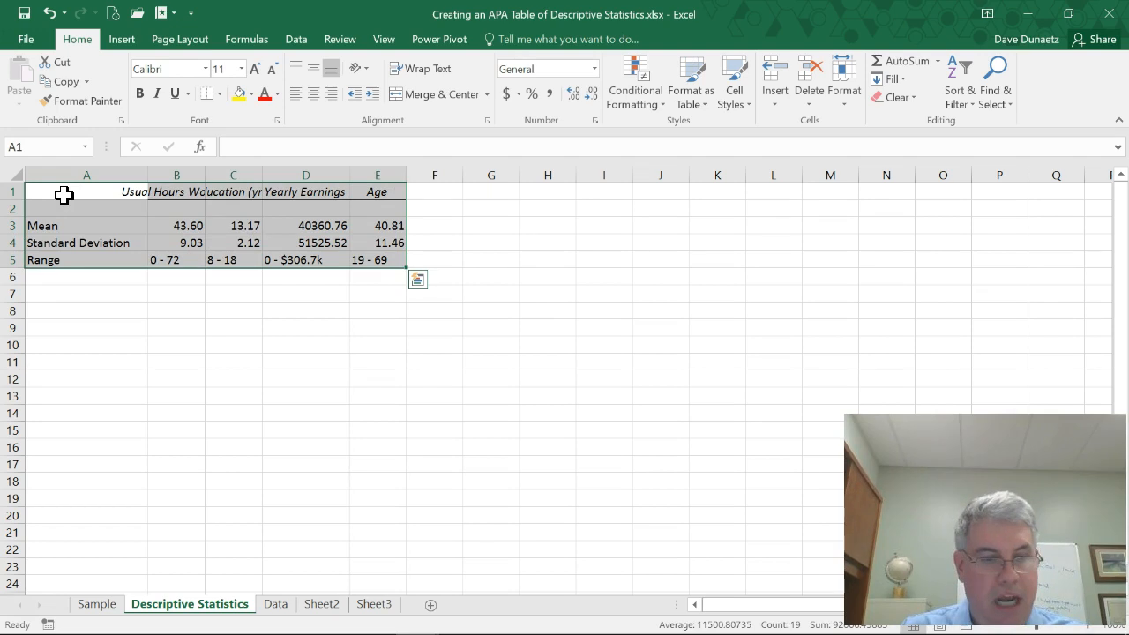
{"action": "key", "text": "ctrl+c"}
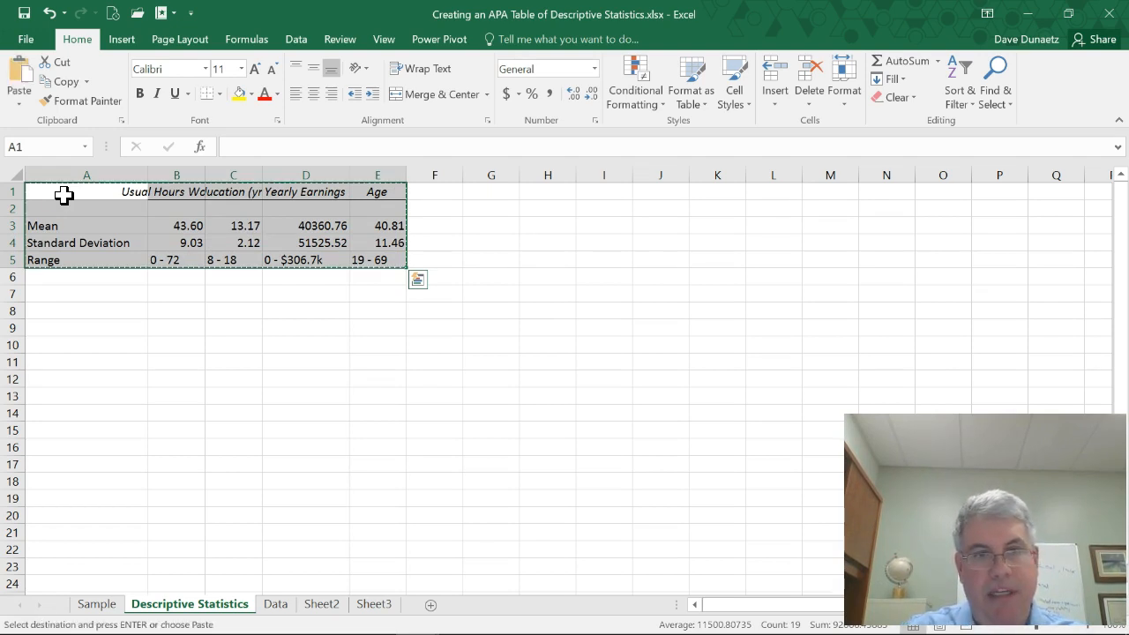
Step: Paste the copied statistics table transposed, starting at cell G7
{"action": "left_click", "coordinate": [494, 298]}
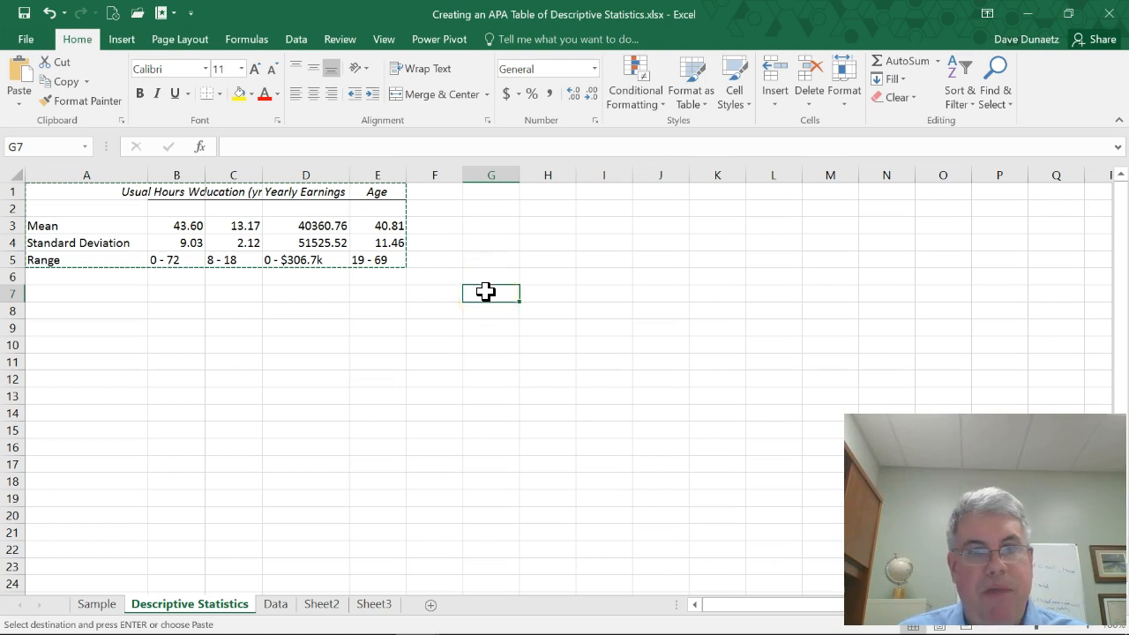
{"action": "right_click", "coordinate": [488, 300]}
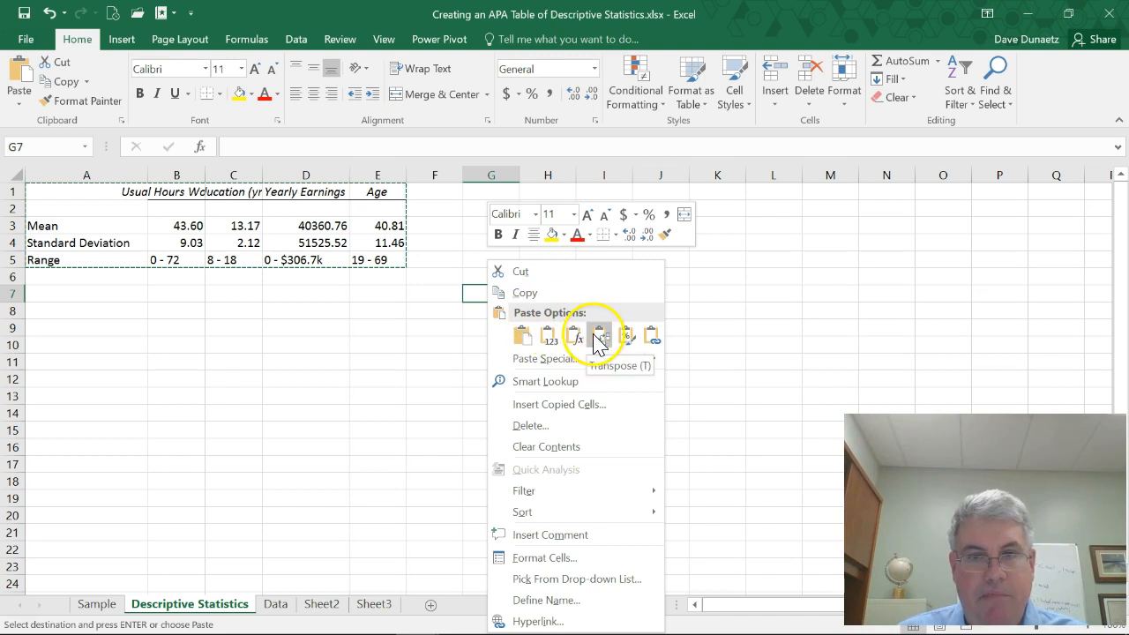
{"action": "mouse_move", "coordinate": [603, 362]}
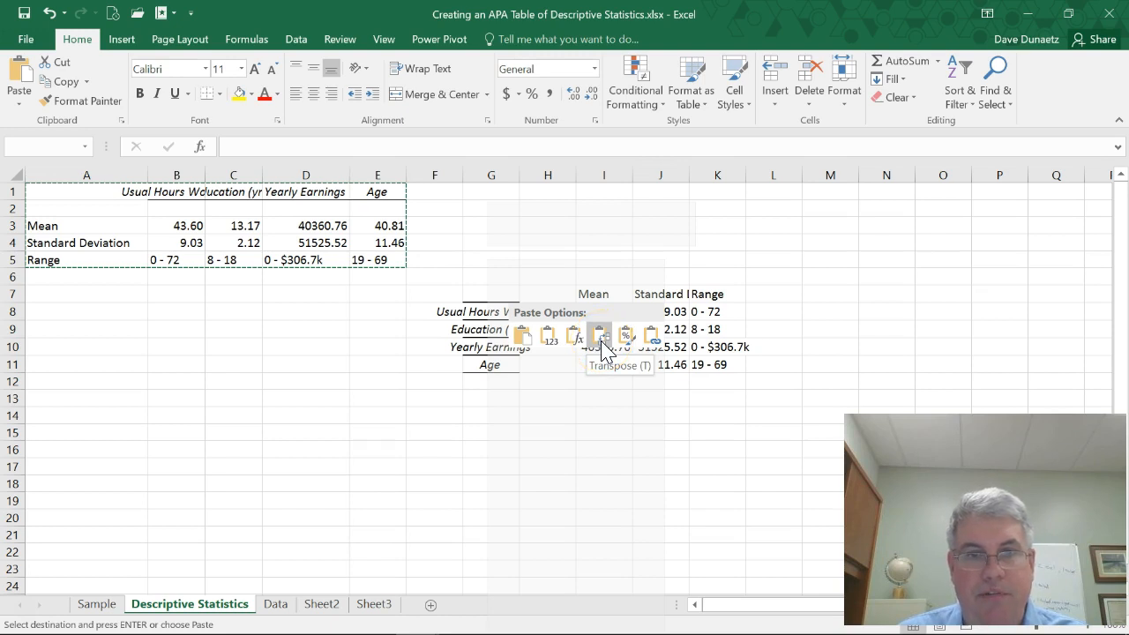
{"action": "left_click", "coordinate": [601, 338]}
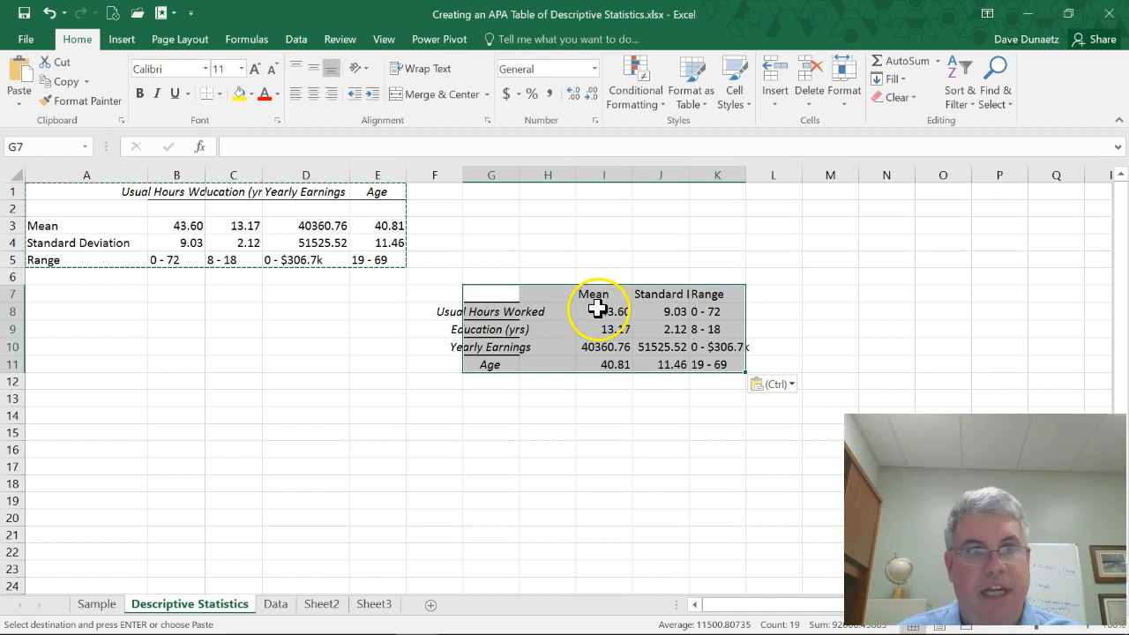
Step: Set the font of the transposed table to Times New Roman, size 12
{"action": "left_click", "coordinate": [206, 69]}
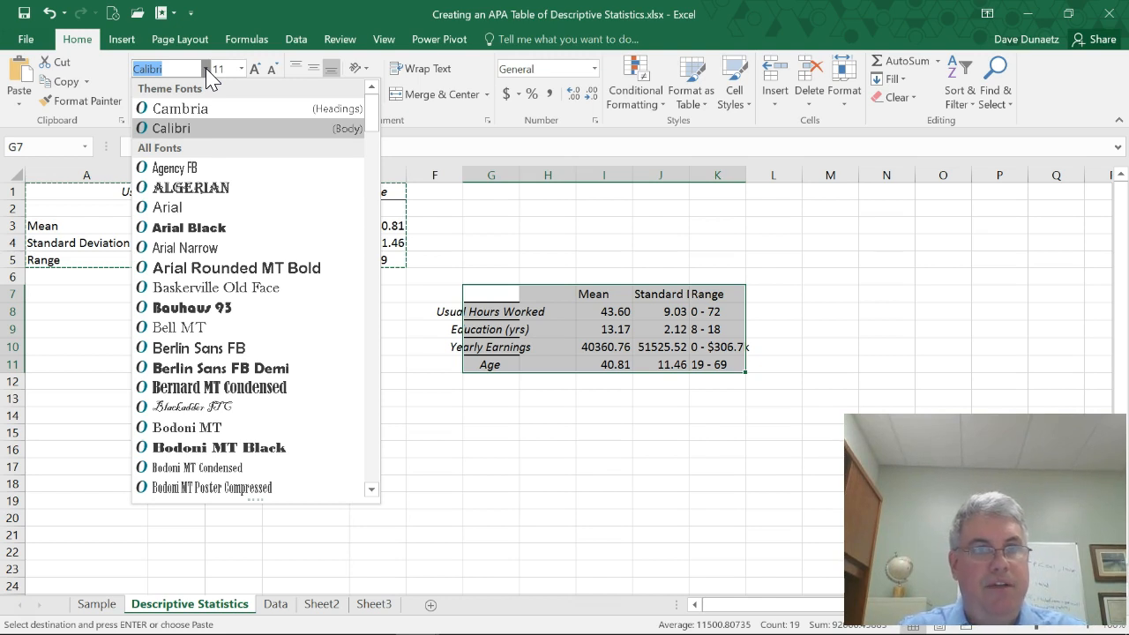
{"action": "type", "text": "Times New Ro"}
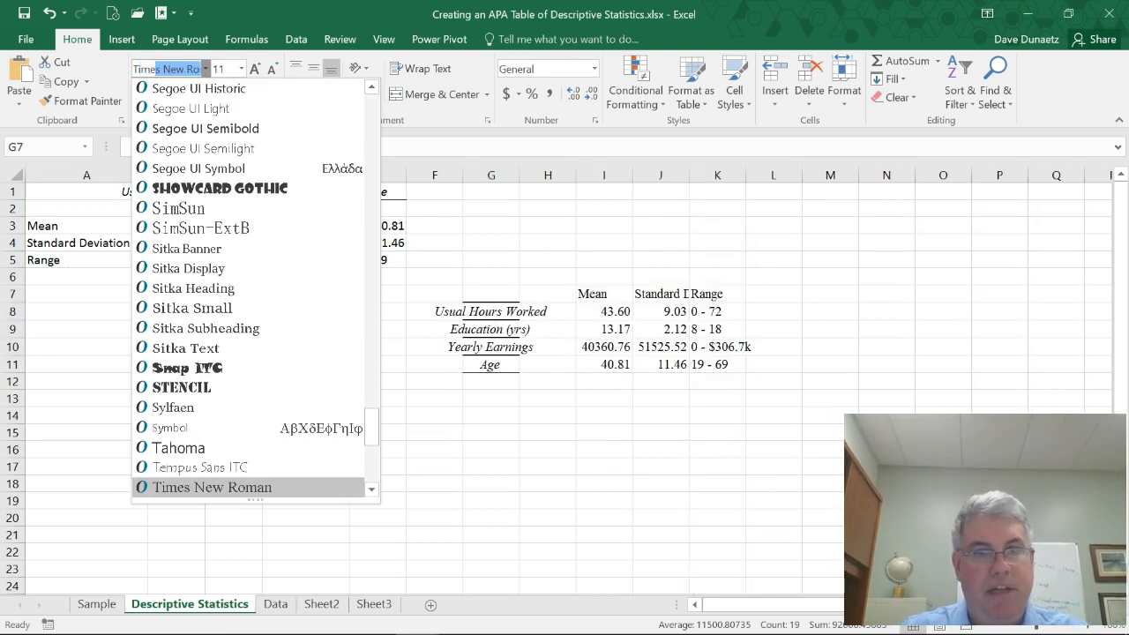
{"action": "key", "text": "Return"}
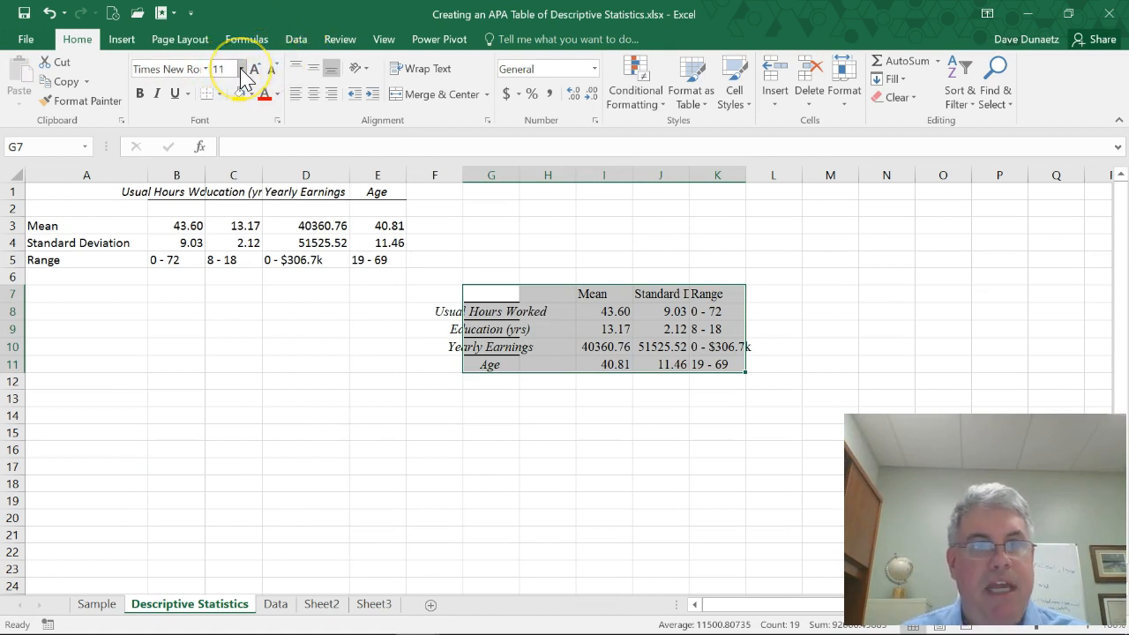
{"action": "left_click", "coordinate": [241, 70]}
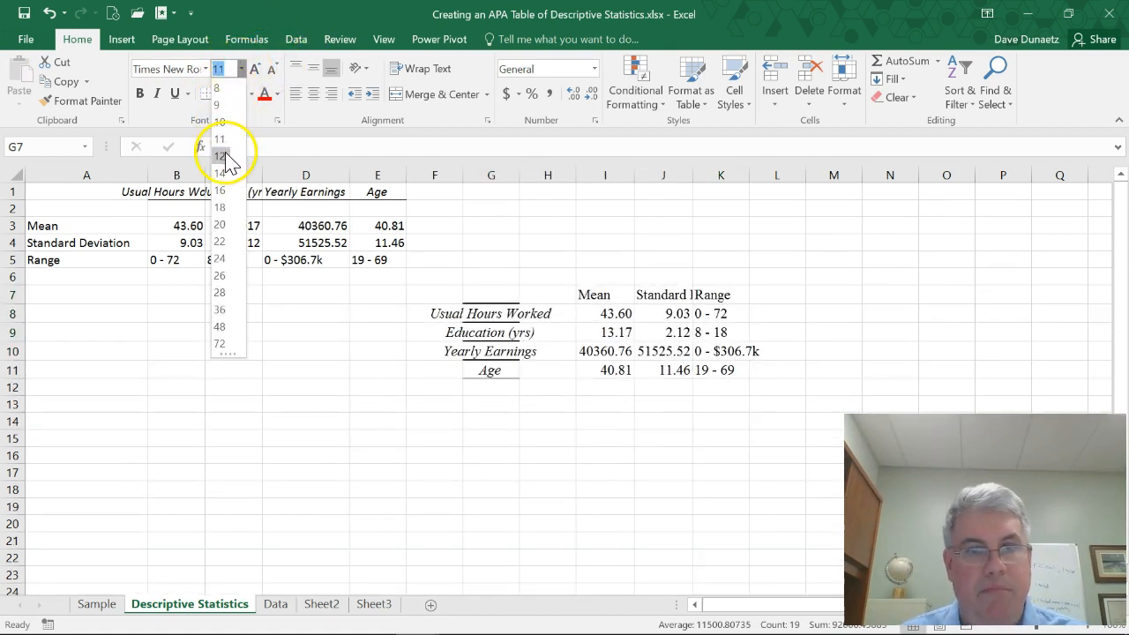
{"action": "left_click", "coordinate": [220, 156]}
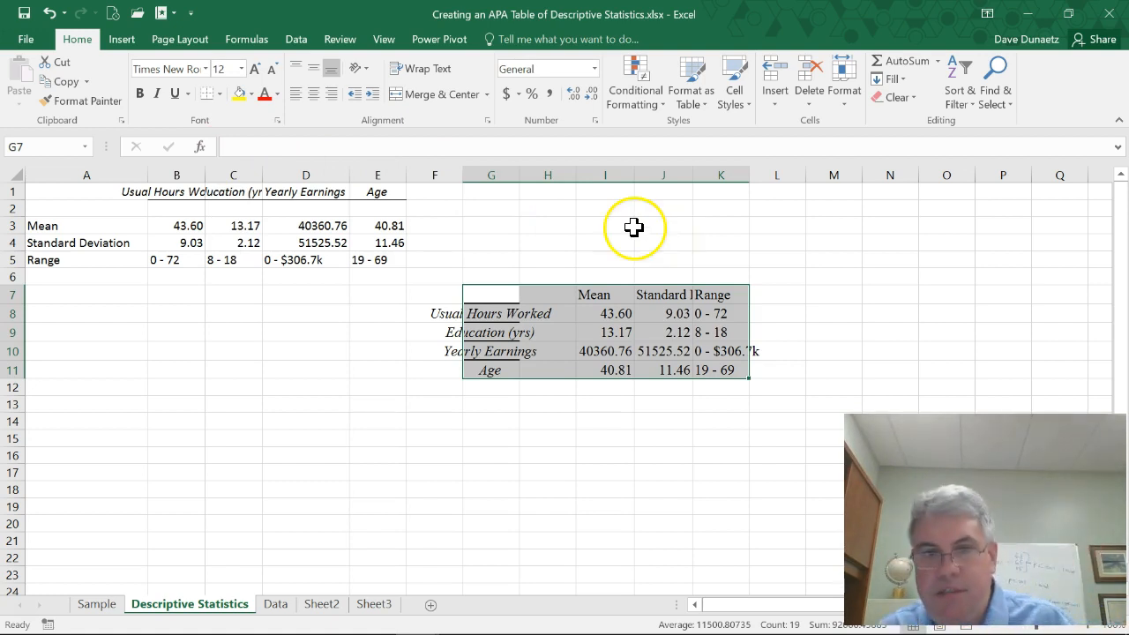
Step: Widen columns G and J to fit their text and delete the empty column H beside the measure names
{"action": "left_click", "coordinate": [509, 194]}
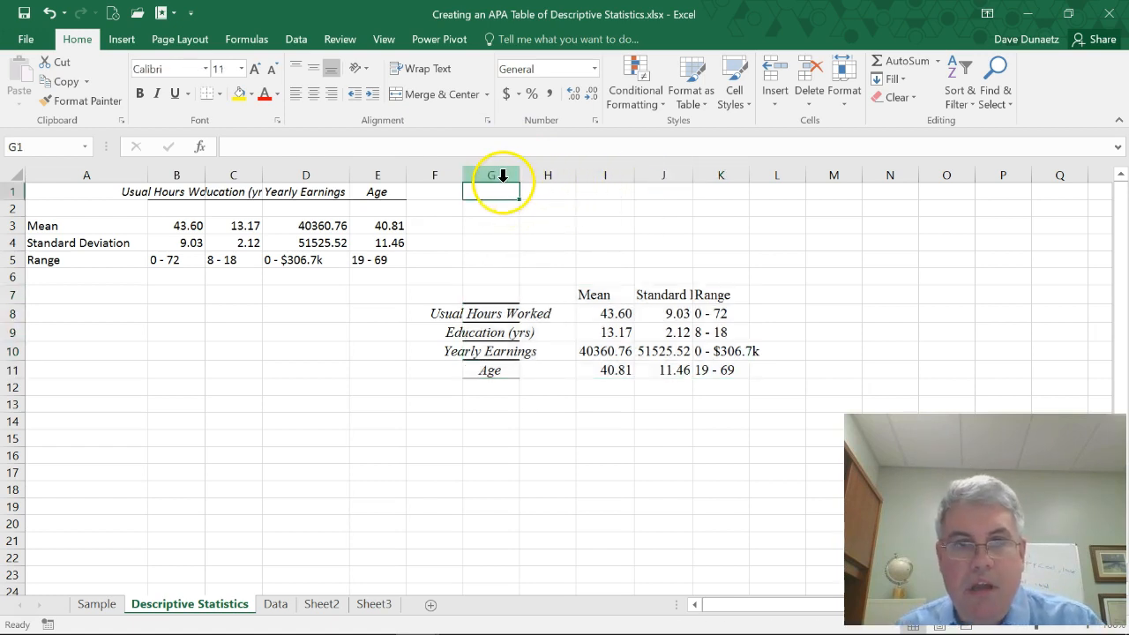
{"action": "left_click_drag", "start_coordinate": [517, 177], "coordinate": [579, 173]}
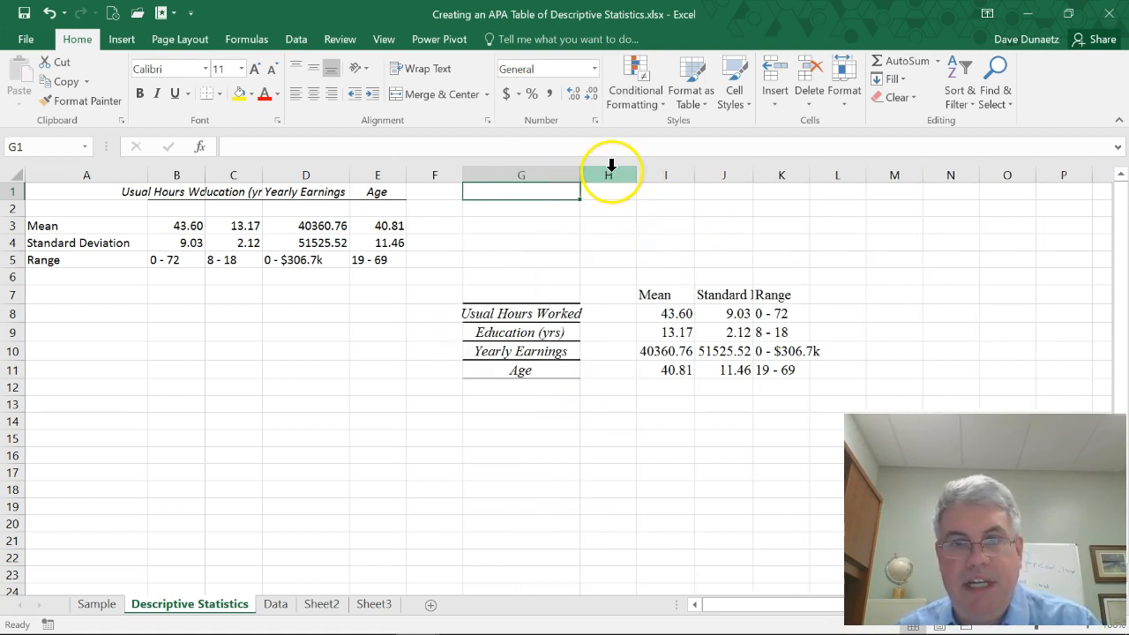
{"action": "right_click", "coordinate": [609, 168]}
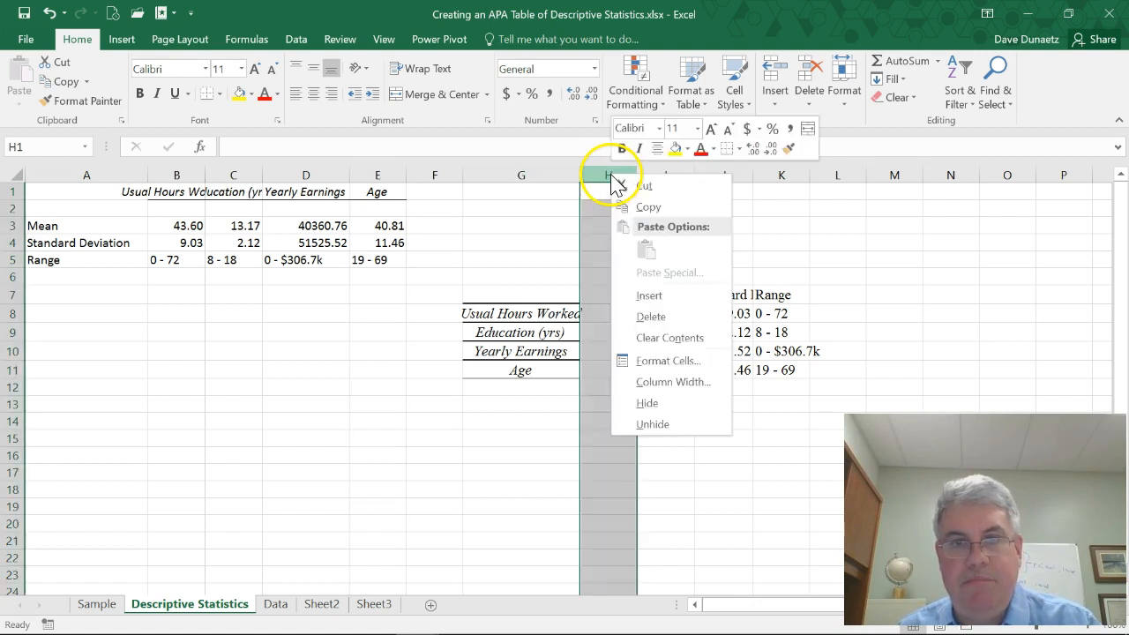
{"action": "left_click", "coordinate": [649, 317]}
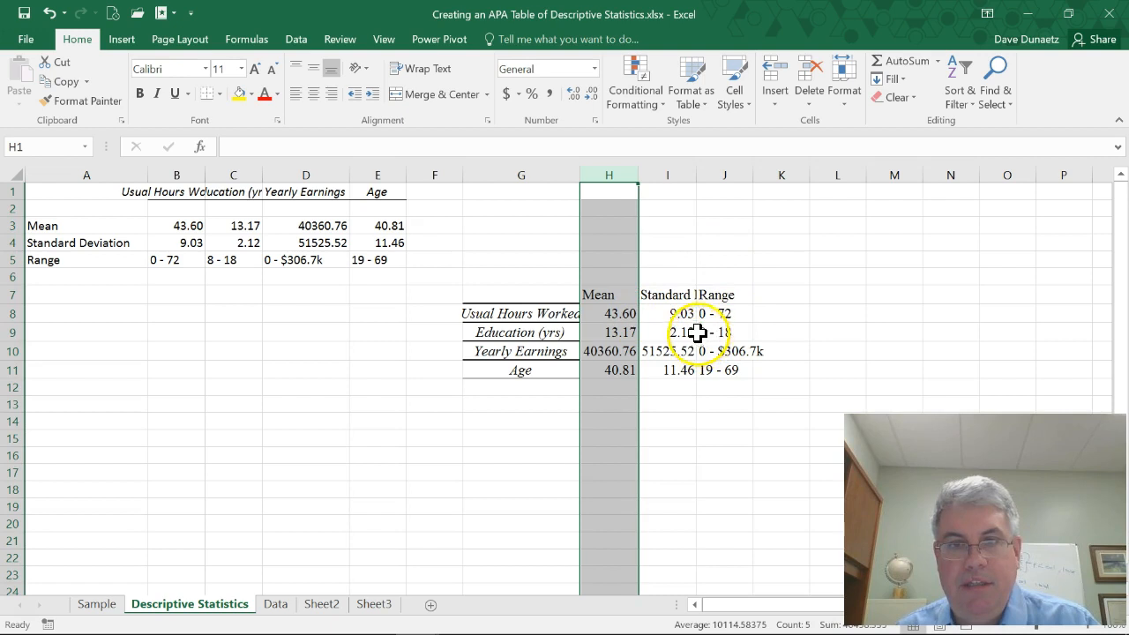
{"action": "left_click_drag", "start_coordinate": [751, 173], "coordinate": [778, 172]}
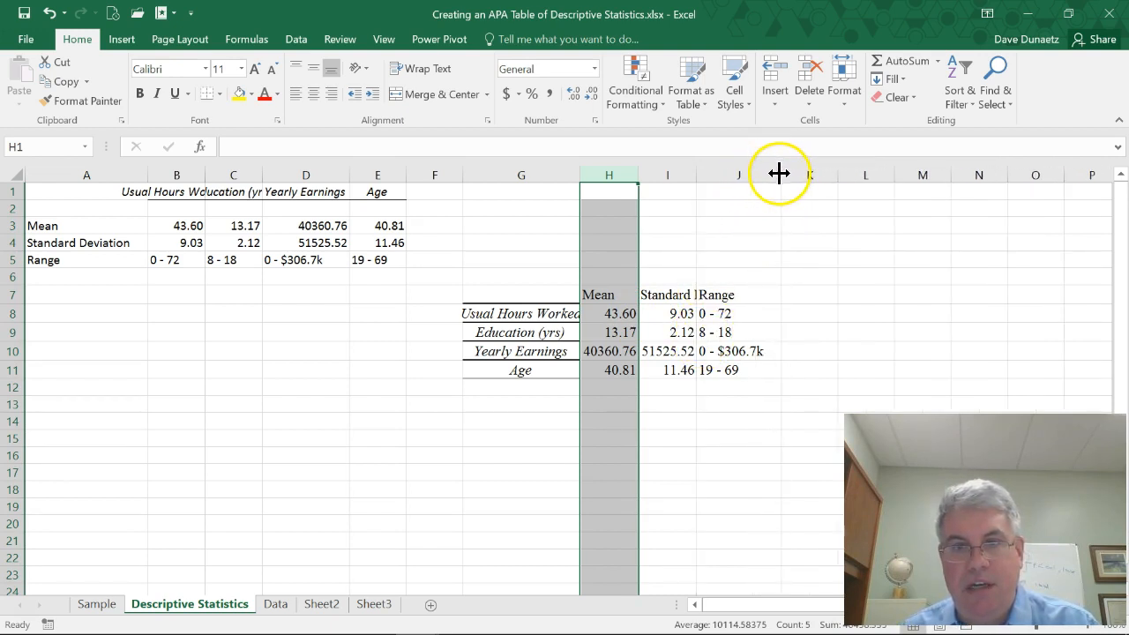
Step: Enter the heading Measures in cell G7 above the variable names
{"action": "left_click", "coordinate": [552, 293]}
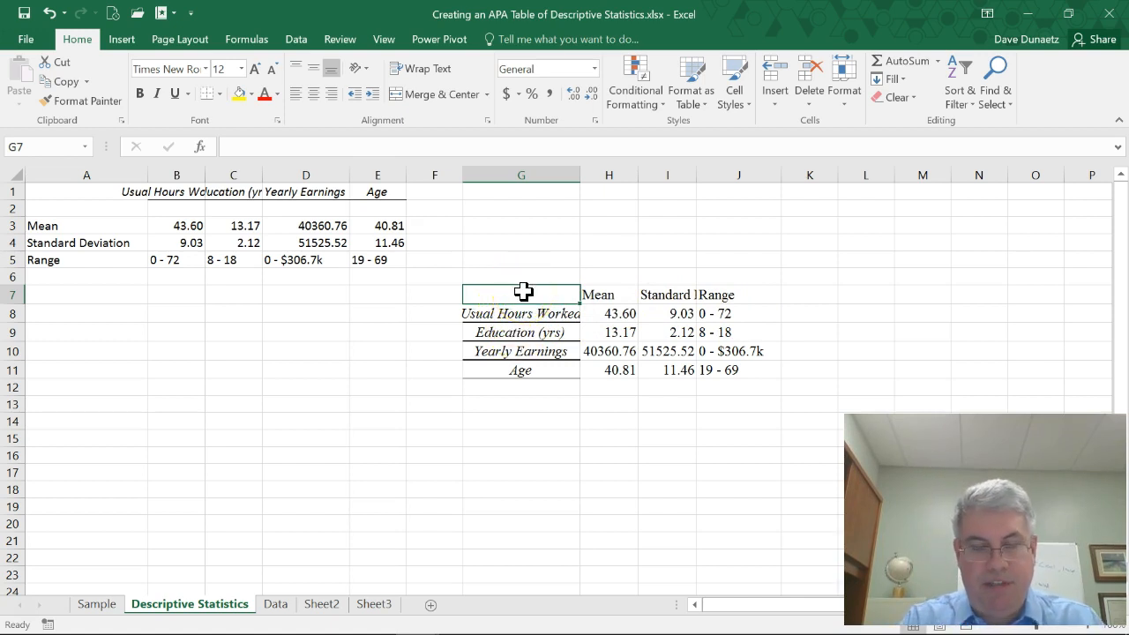
{"action": "type", "text": "Measures"}
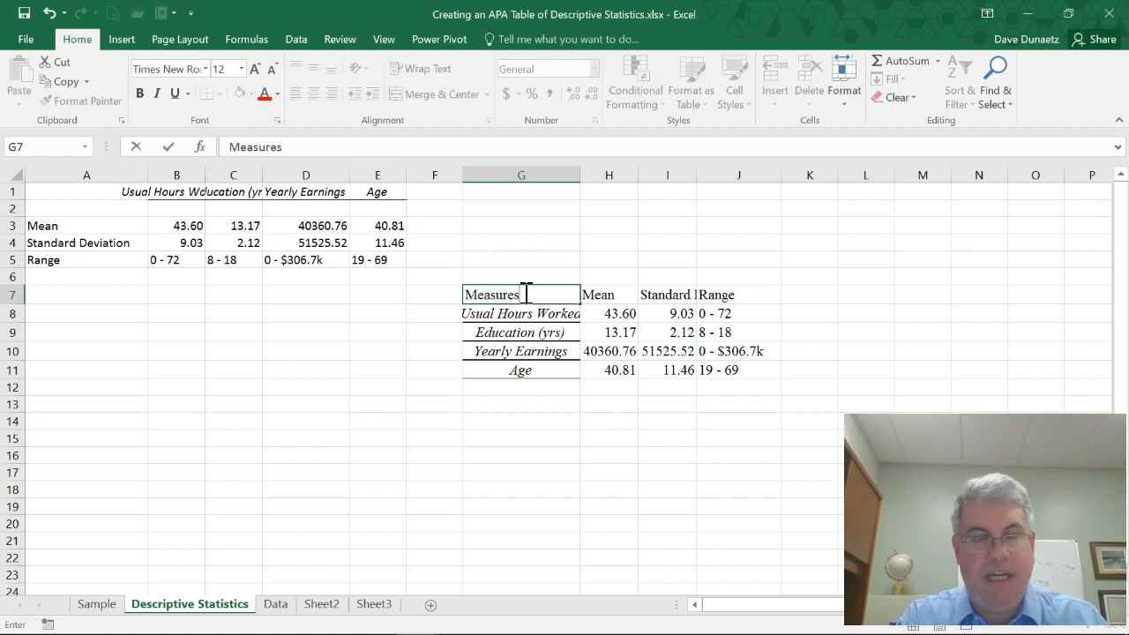
{"action": "key", "text": "Return"}
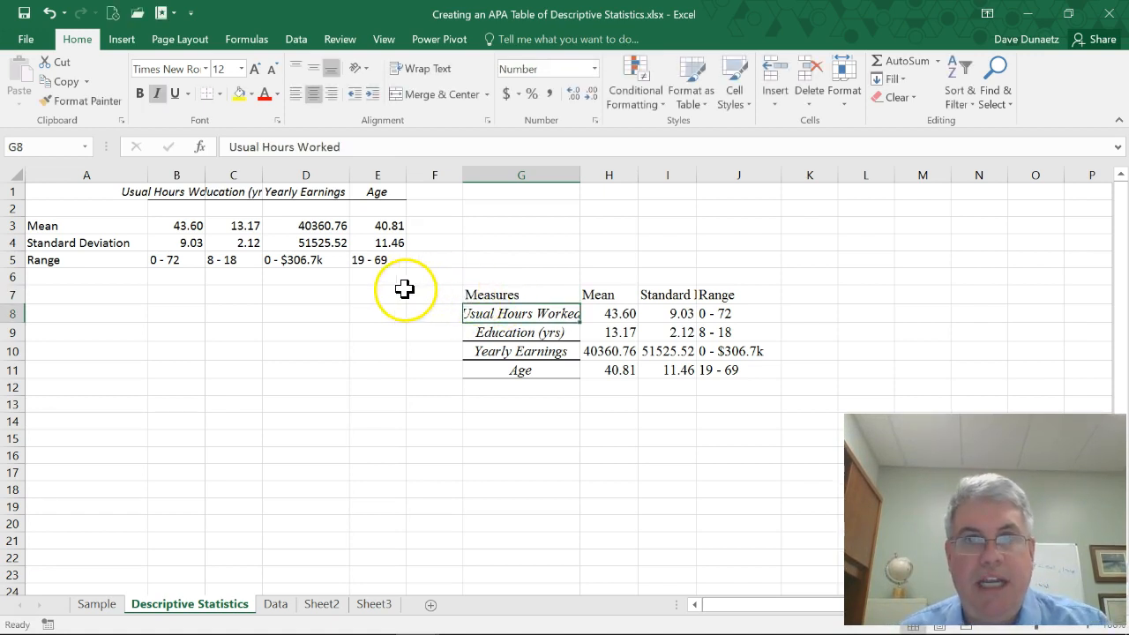
Step: Remove all existing borders from the transposed table in G7:J11
{"action": "left_click", "coordinate": [552, 294]}
{"action": "left_click_drag", "start_coordinate": [552, 294], "coordinate": [766, 373]}
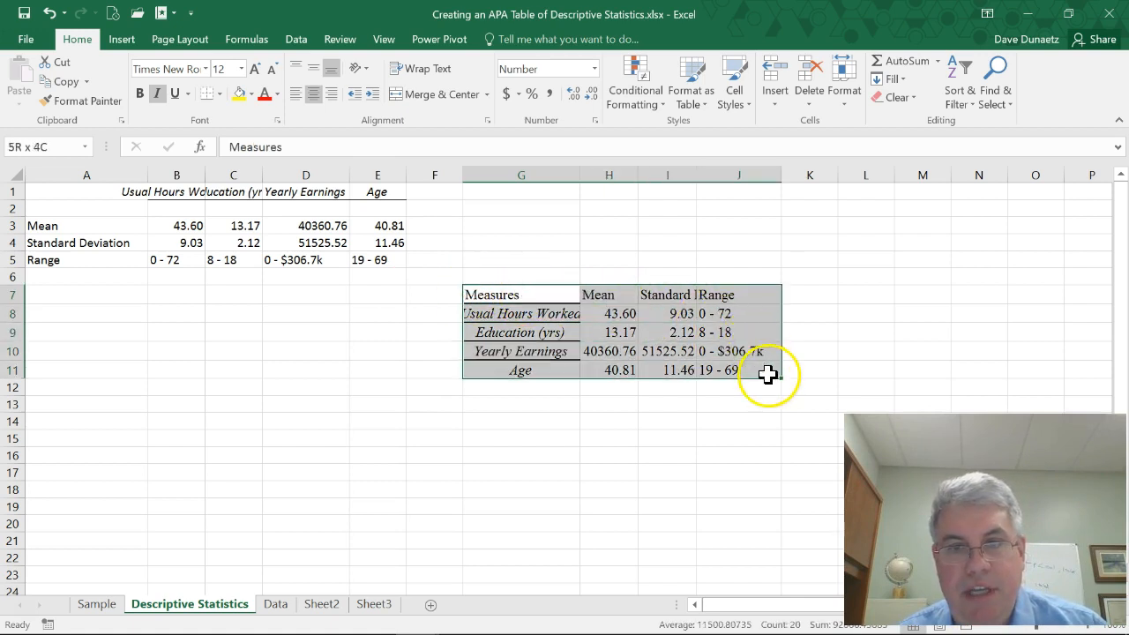
{"action": "right_click", "coordinate": [597, 297]}
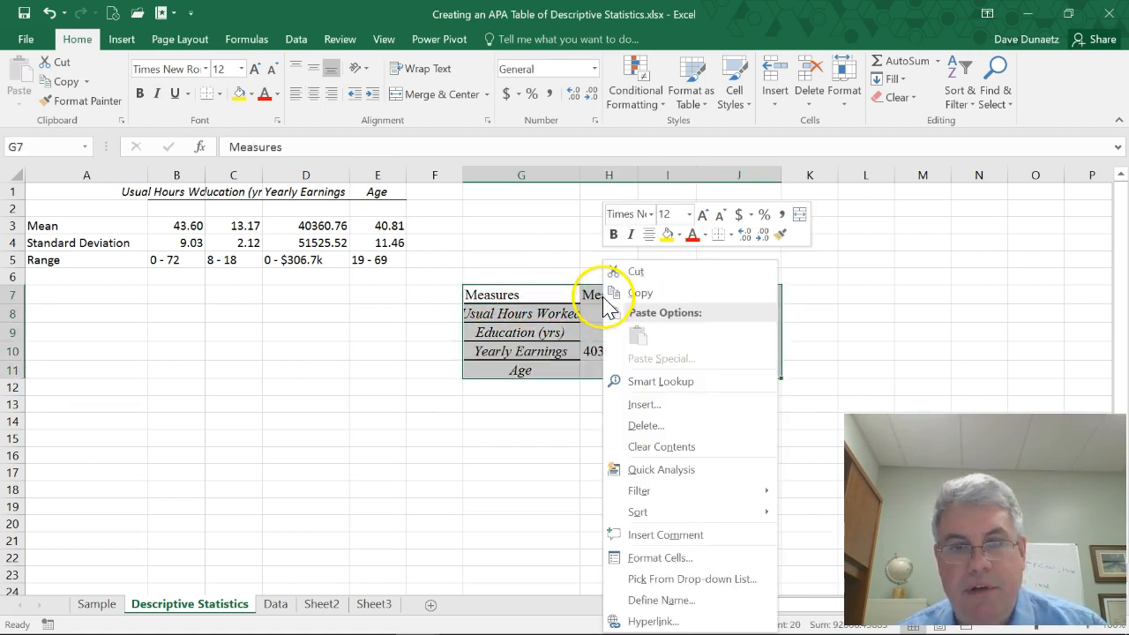
{"action": "left_click", "coordinate": [657, 561]}
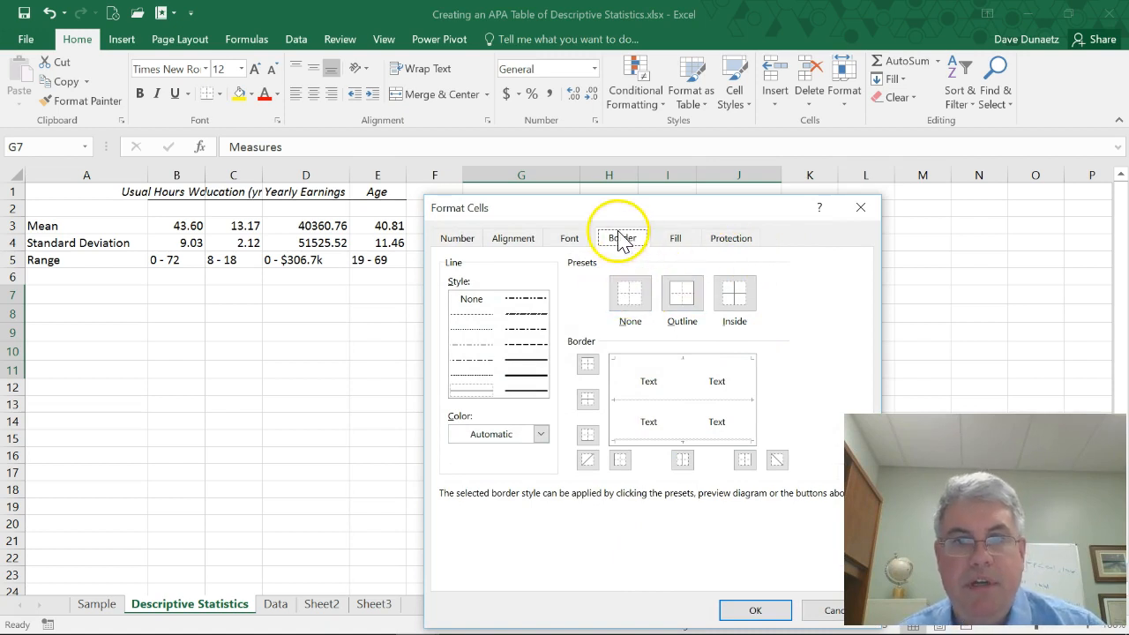
{"action": "left_click", "coordinate": [621, 304]}
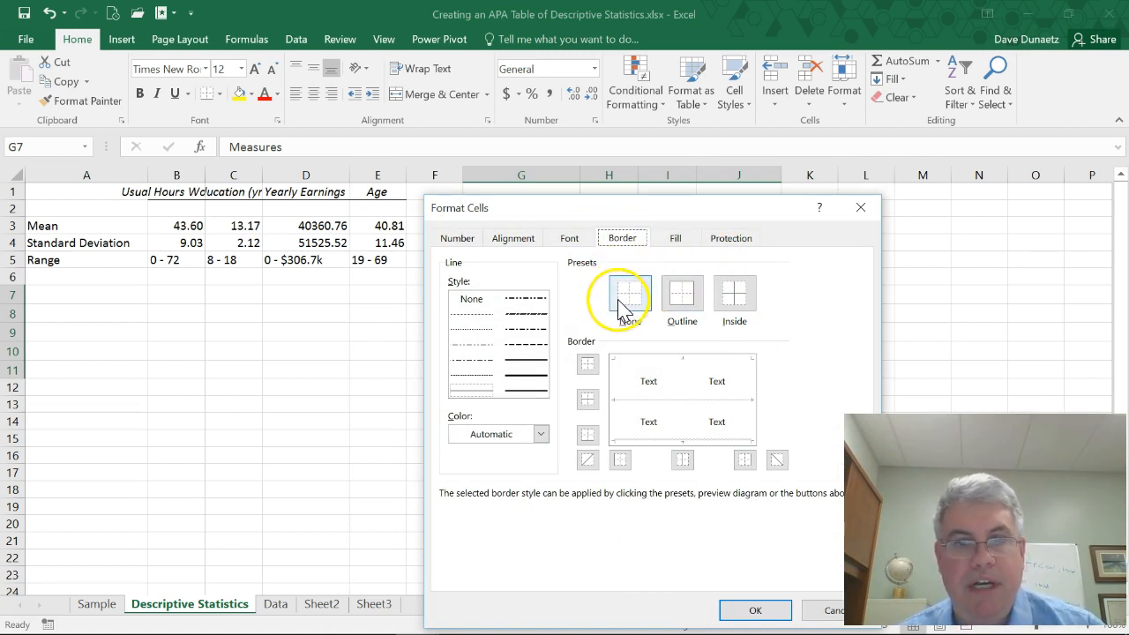
{"action": "left_click", "coordinate": [645, 378]}
{"action": "left_click", "coordinate": [752, 610]}
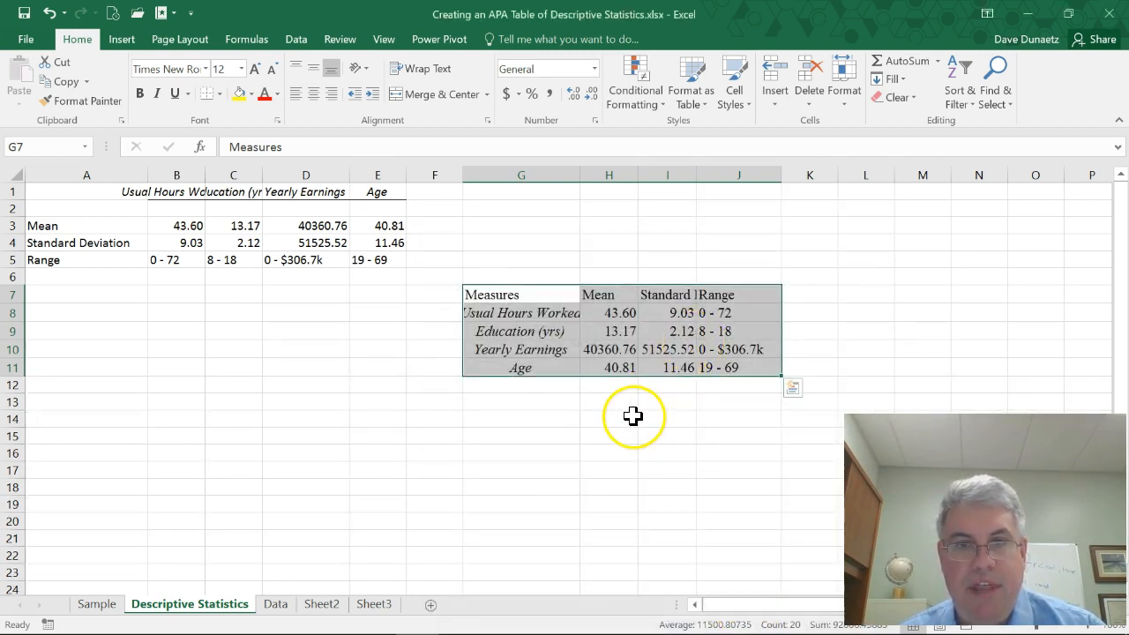
{"action": "left_click", "coordinate": [633, 416]}
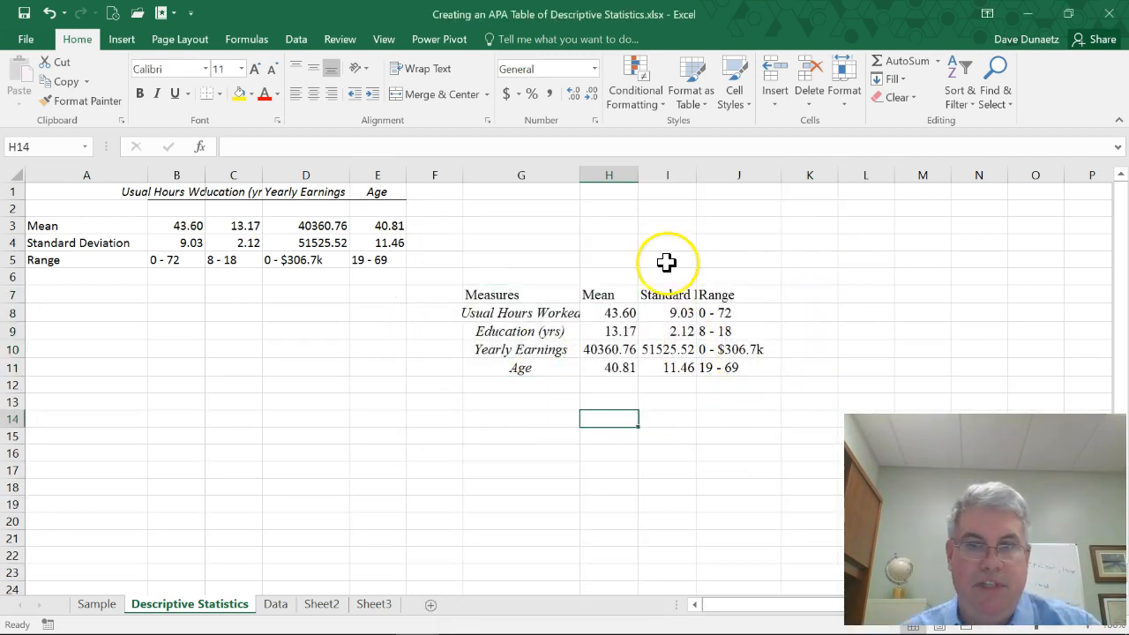
Step: Add a top and a bottom border line around the whole table in G7:J11, with no inner lines
{"action": "left_click_drag", "start_coordinate": [480, 295], "coordinate": [731, 361]}
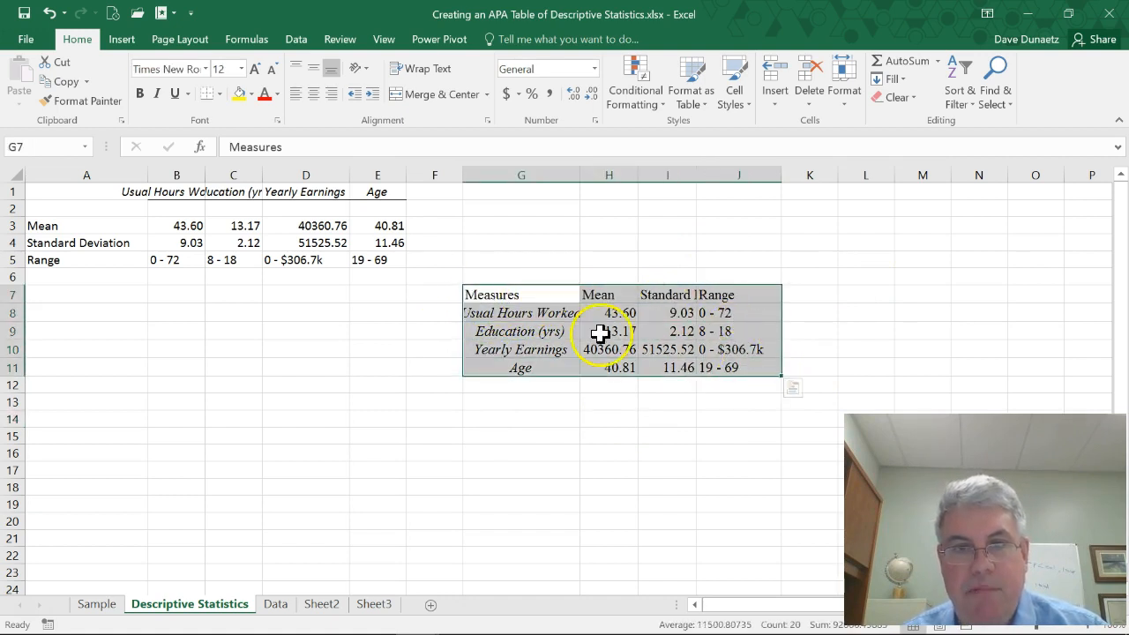
{"action": "right_click", "coordinate": [533, 325]}
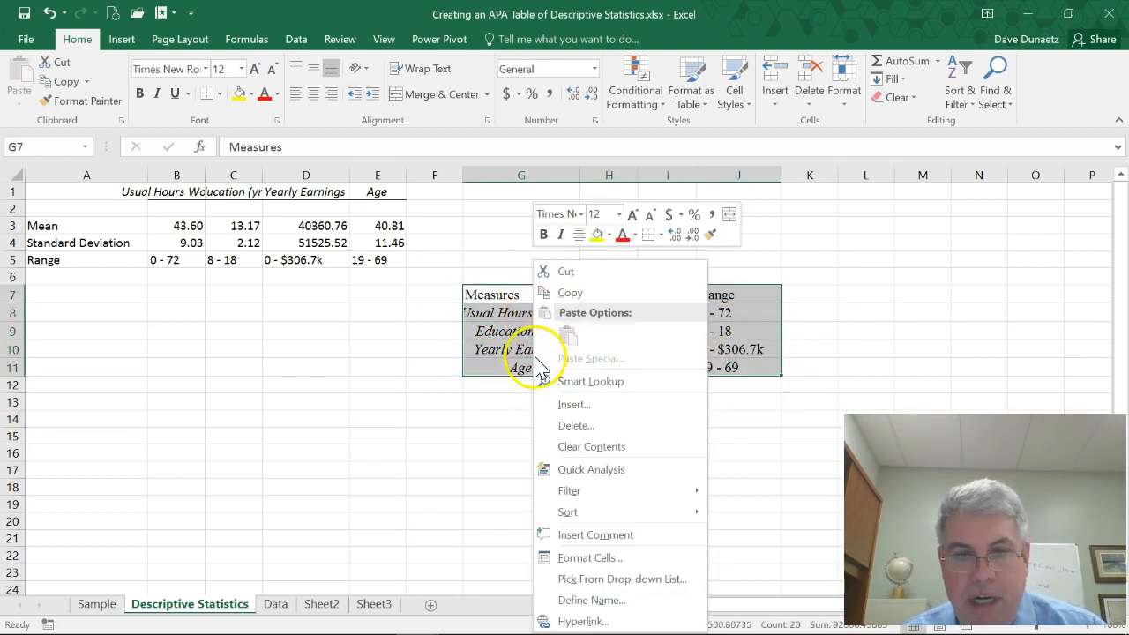
{"action": "left_click", "coordinate": [582, 558]}
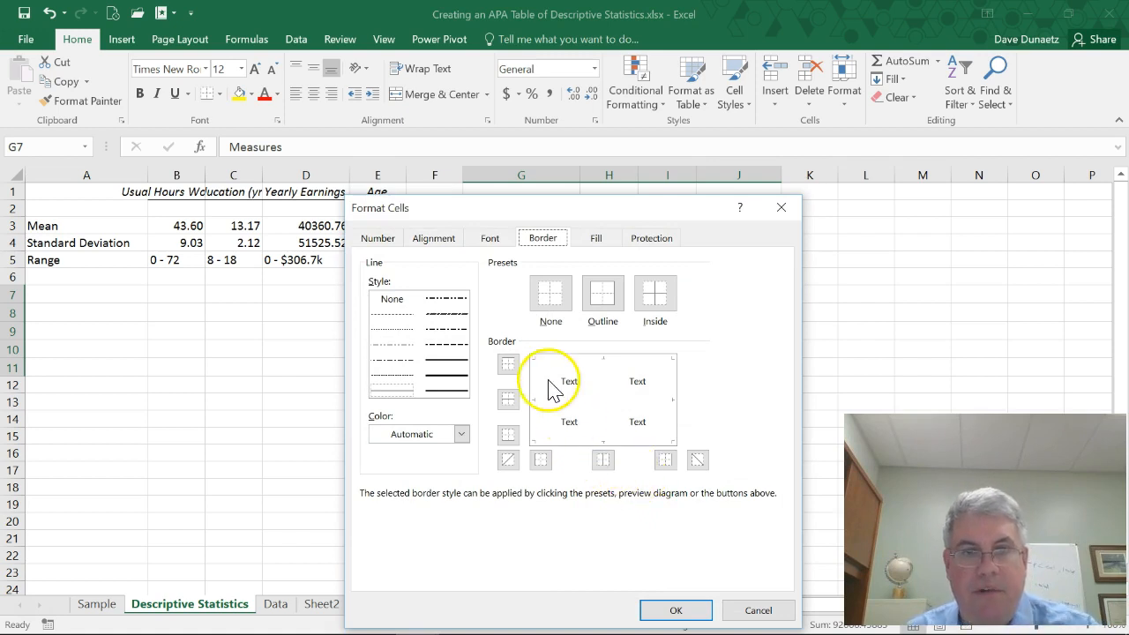
{"action": "left_click", "coordinate": [507, 365]}
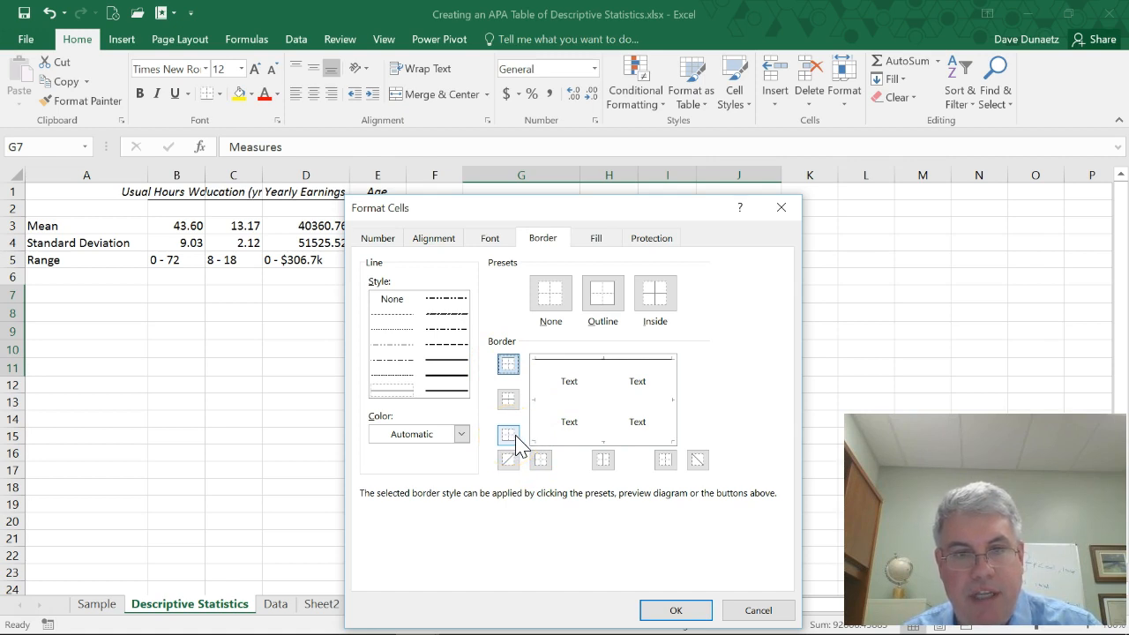
{"action": "left_click", "coordinate": [675, 610]}
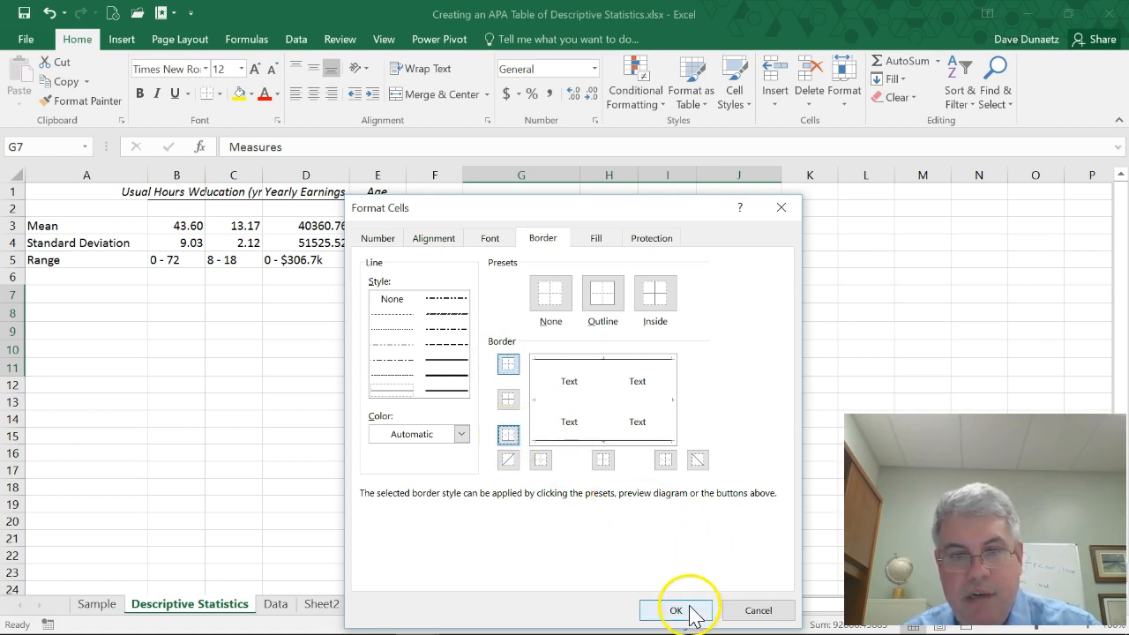
{"action": "left_click", "coordinate": [603, 455]}
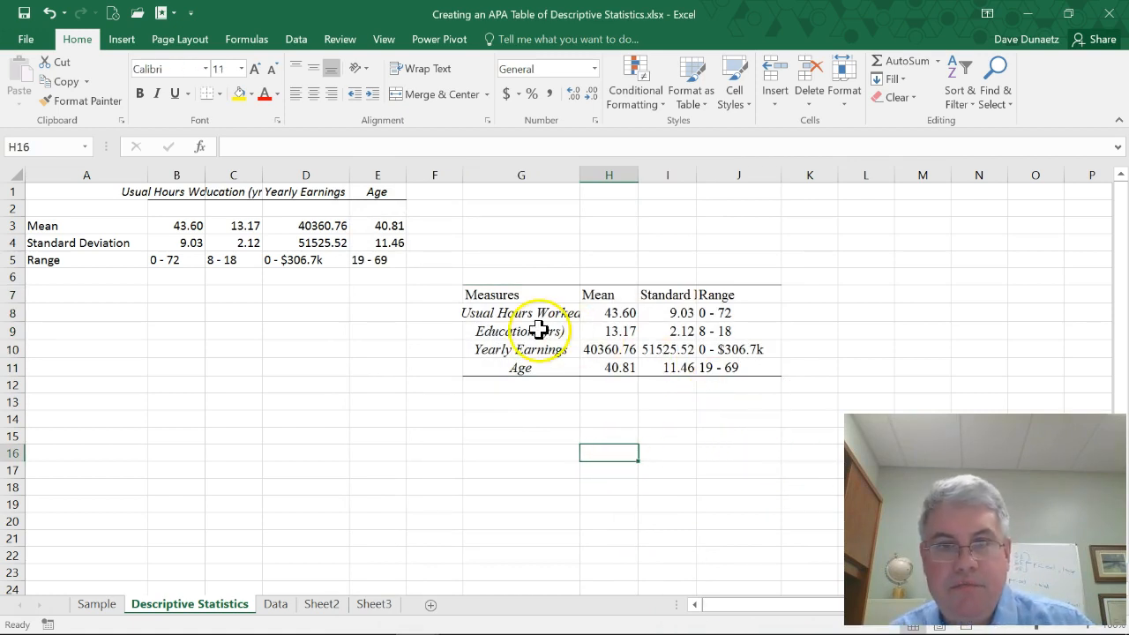
Step: Add a bottom border line under the heading row G7:J7 of the table
{"action": "left_click", "coordinate": [507, 294]}
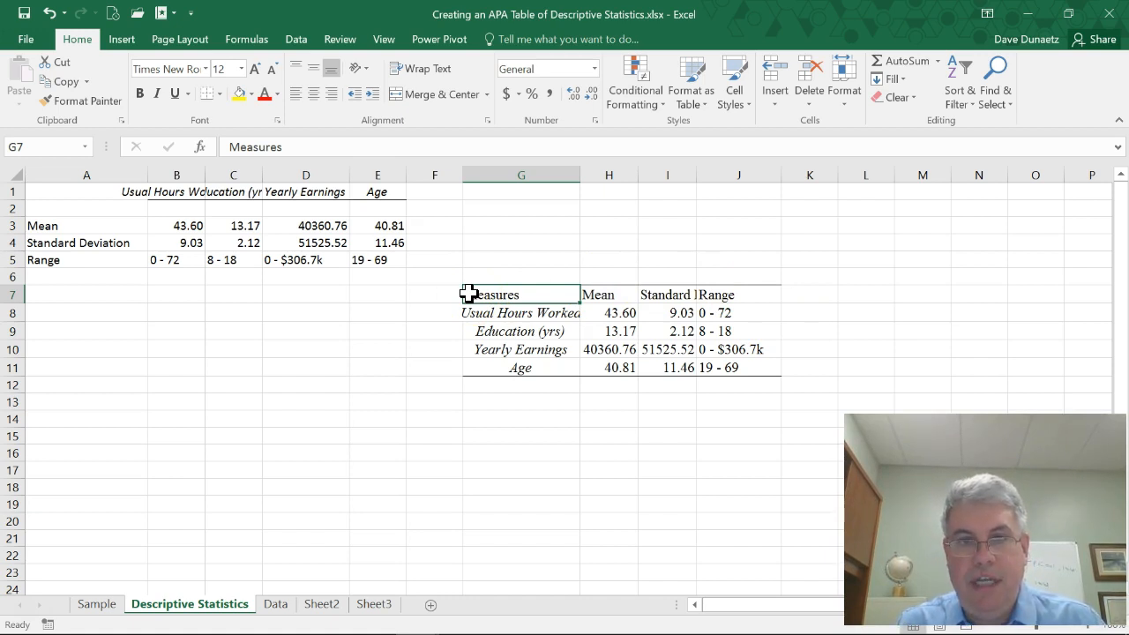
{"action": "key", "text": "shift+Right"}
{"action": "key", "text": "shift+Right"}
{"action": "key", "text": "shift+Right"}
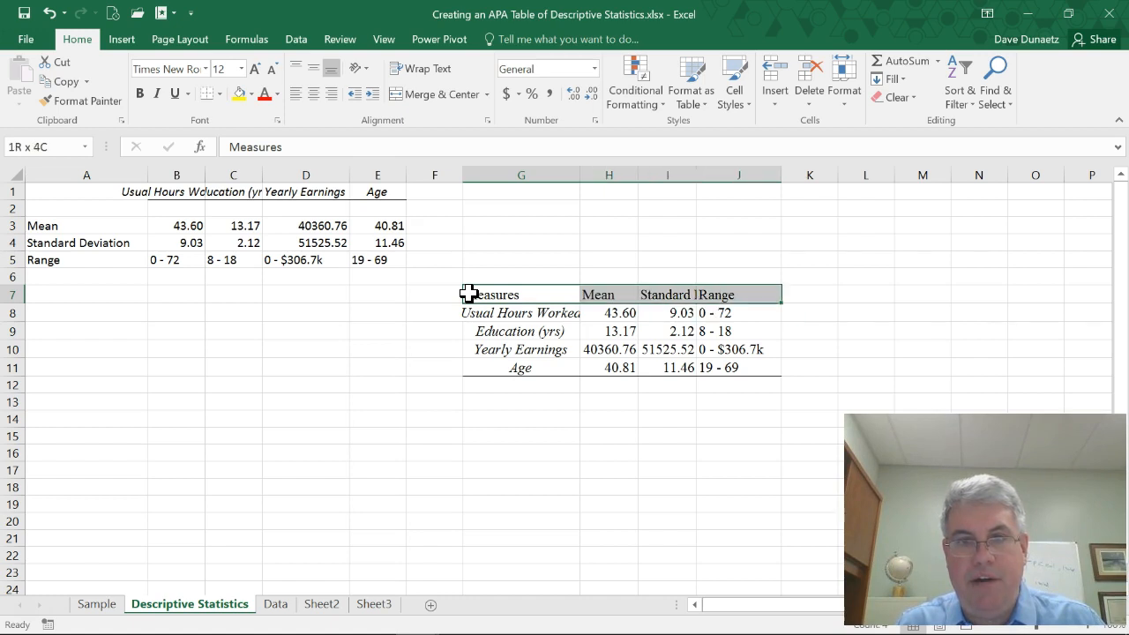
{"action": "right_click", "coordinate": [532, 295]}
{"action": "left_click", "coordinate": [578, 557]}
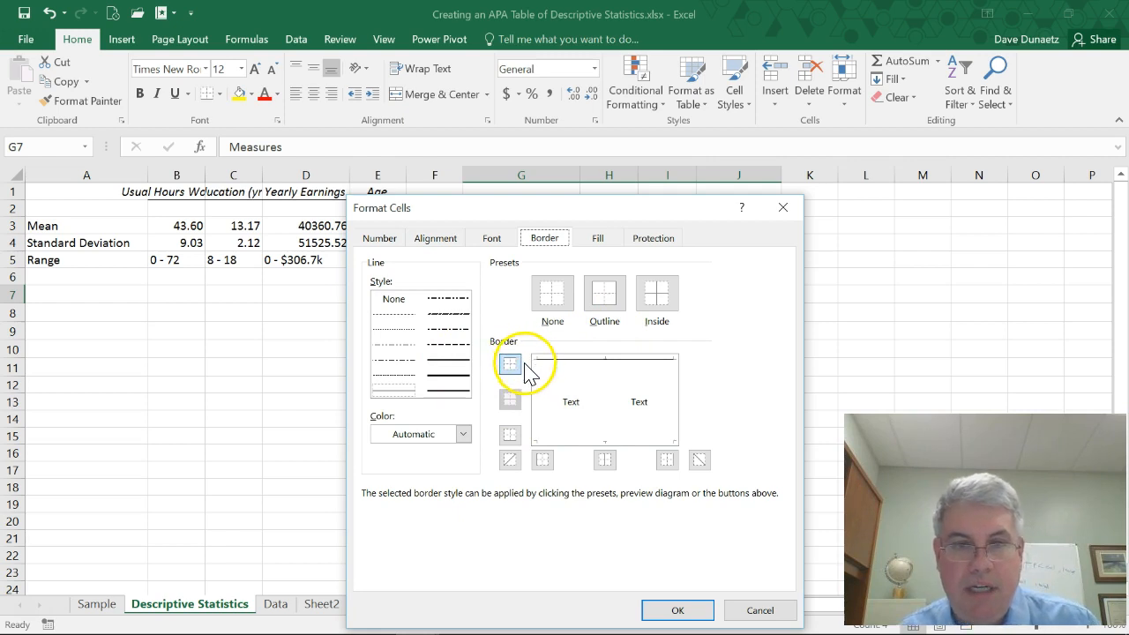
{"action": "left_click", "coordinate": [511, 437]}
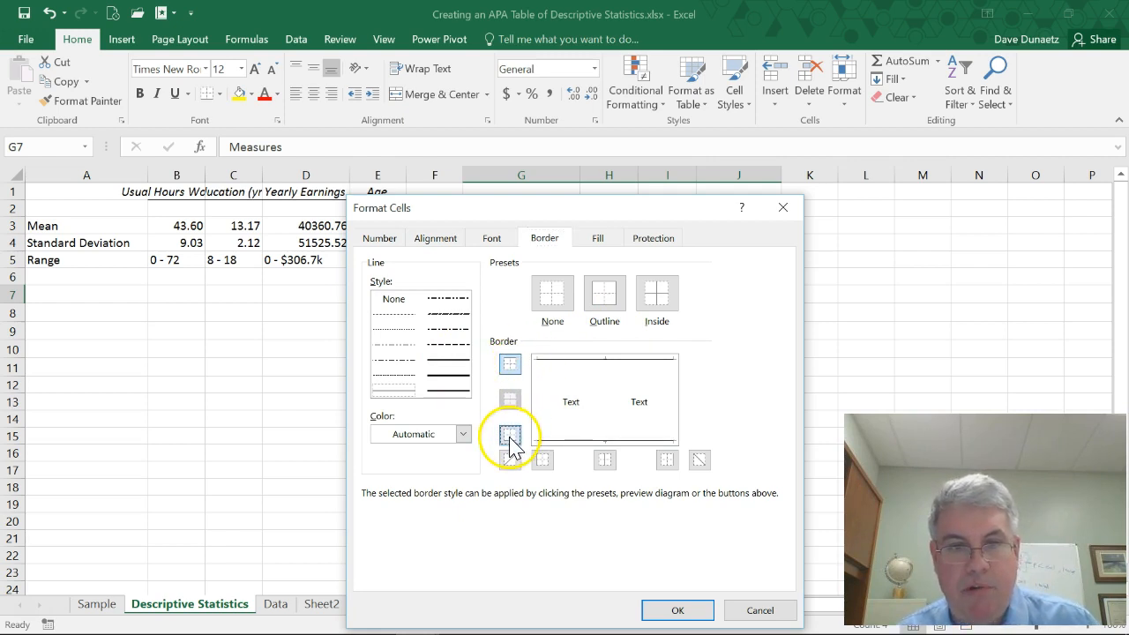
{"action": "left_click", "coordinate": [677, 610]}
{"action": "left_click", "coordinate": [562, 441]}
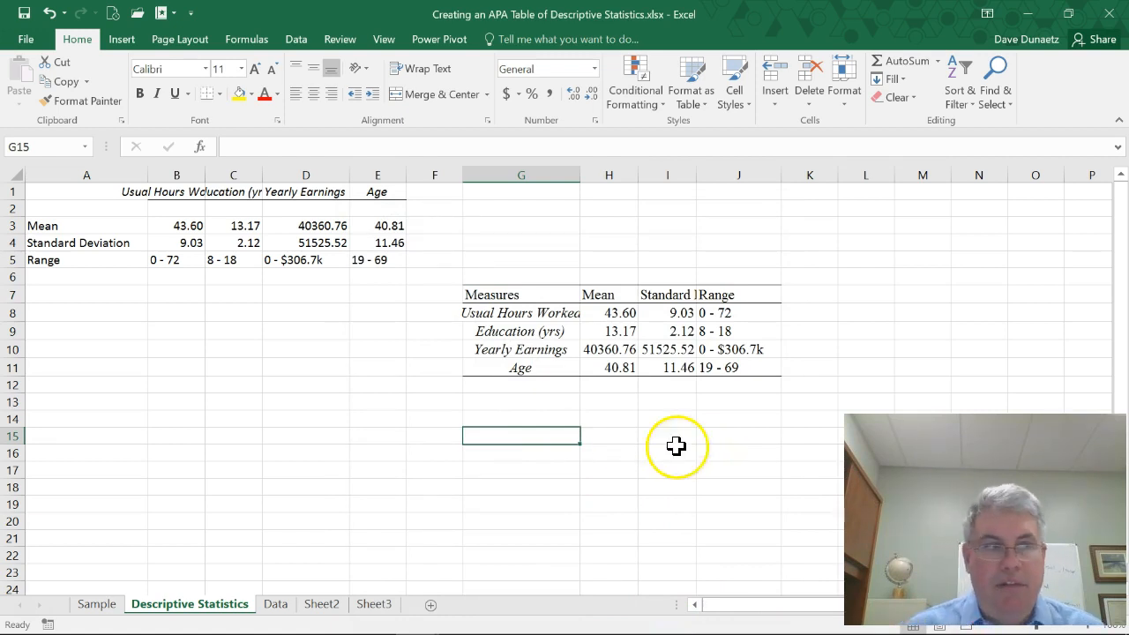
Step: Center the column headings in G7:J7 of the transposed table
{"action": "left_click", "coordinate": [498, 295]}
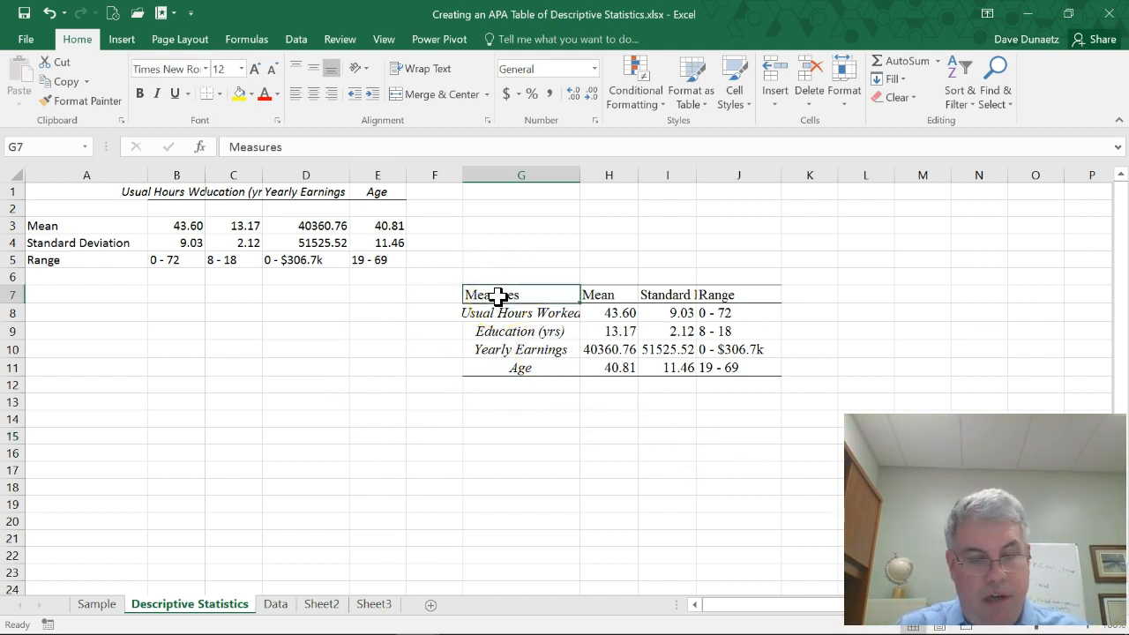
{"action": "left_click_drag", "start_coordinate": [498, 295], "coordinate": [738, 294]}
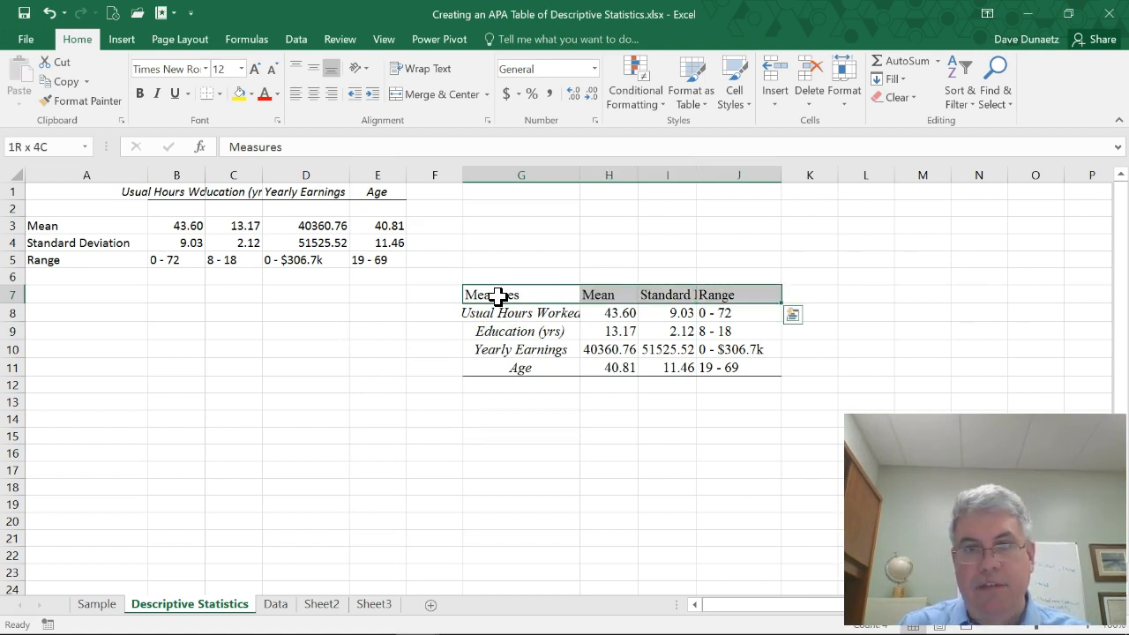
{"action": "left_click", "coordinate": [313, 94]}
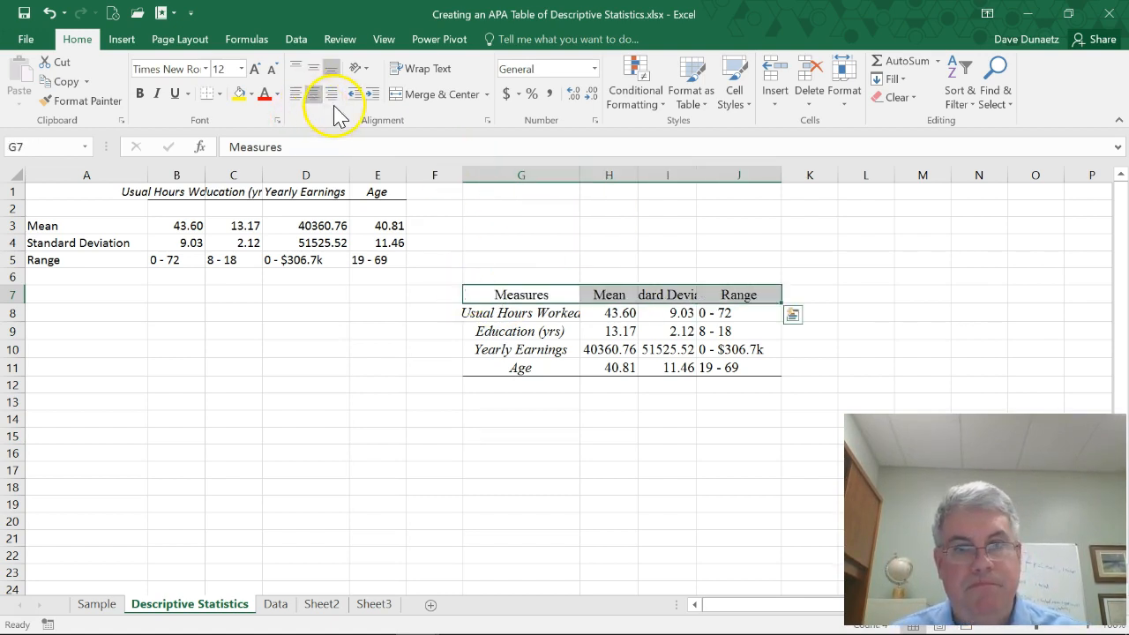
Step: Replace the Mean heading in H7 with an italic M
{"action": "left_click", "coordinate": [599, 294]}
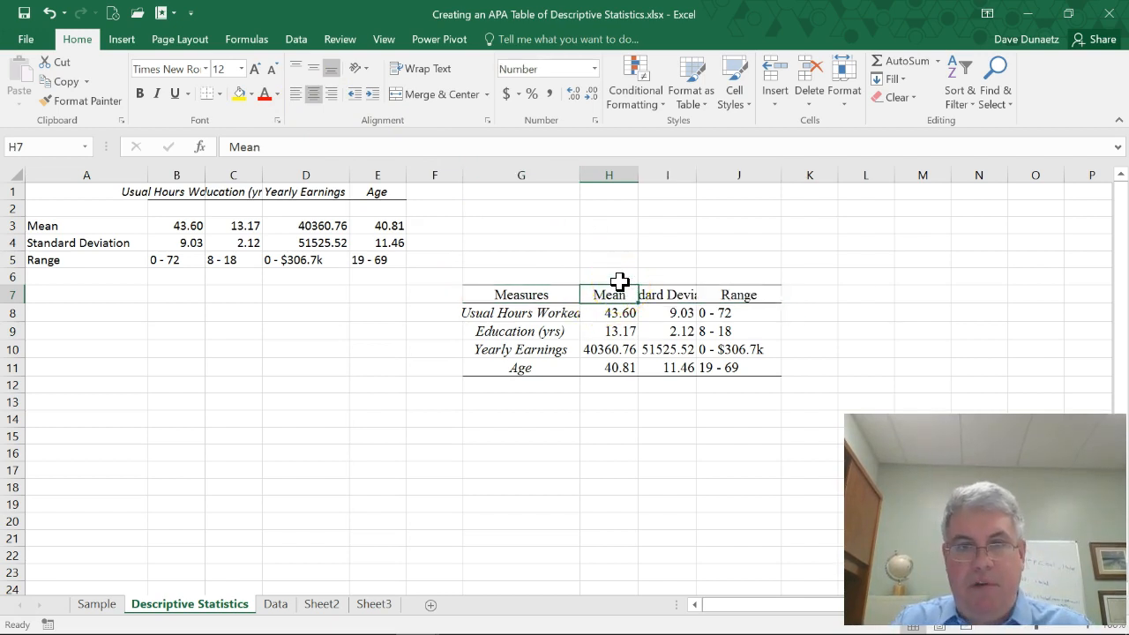
{"action": "key", "text": "BackSpace"}
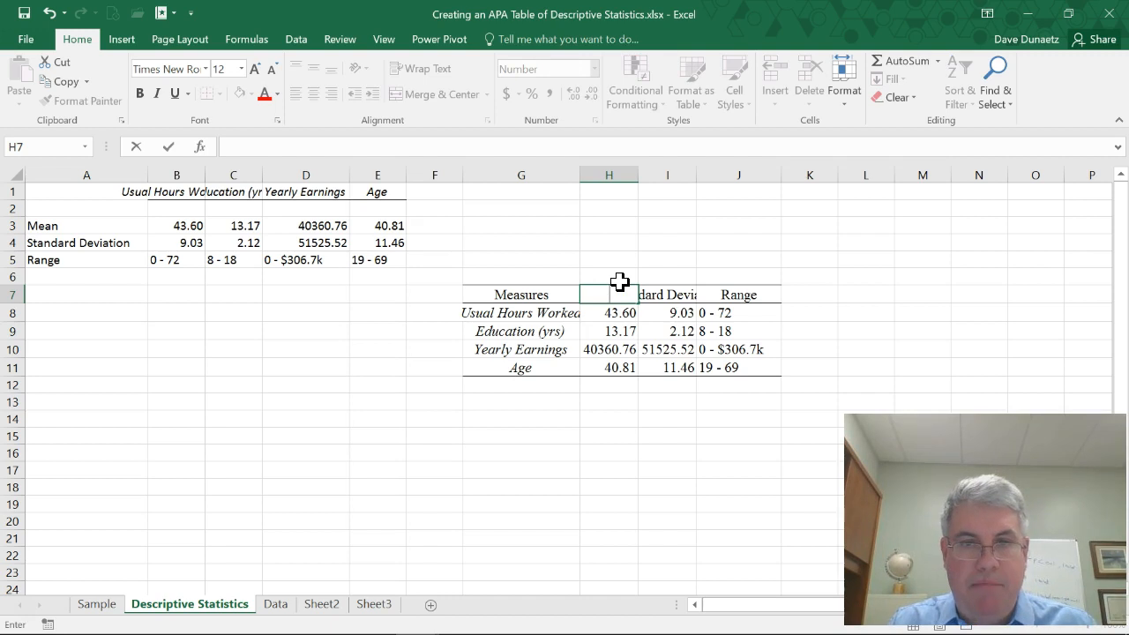
{"action": "key", "text": "ctrl+i"}
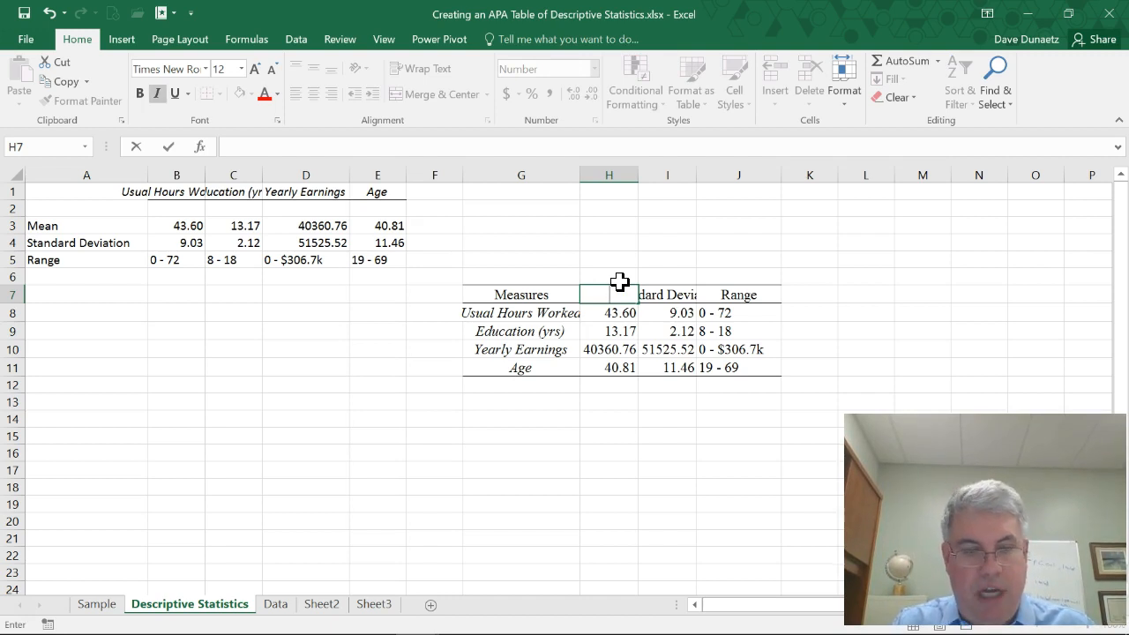
{"action": "type", "text": "M"}
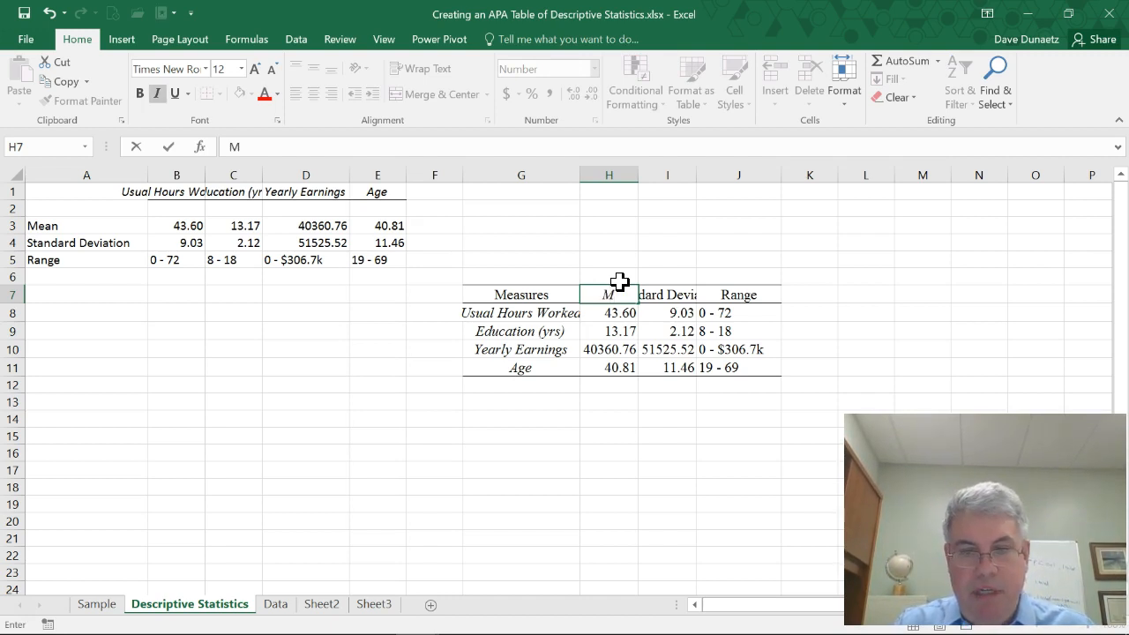
{"action": "key", "text": "ctrl+i"}
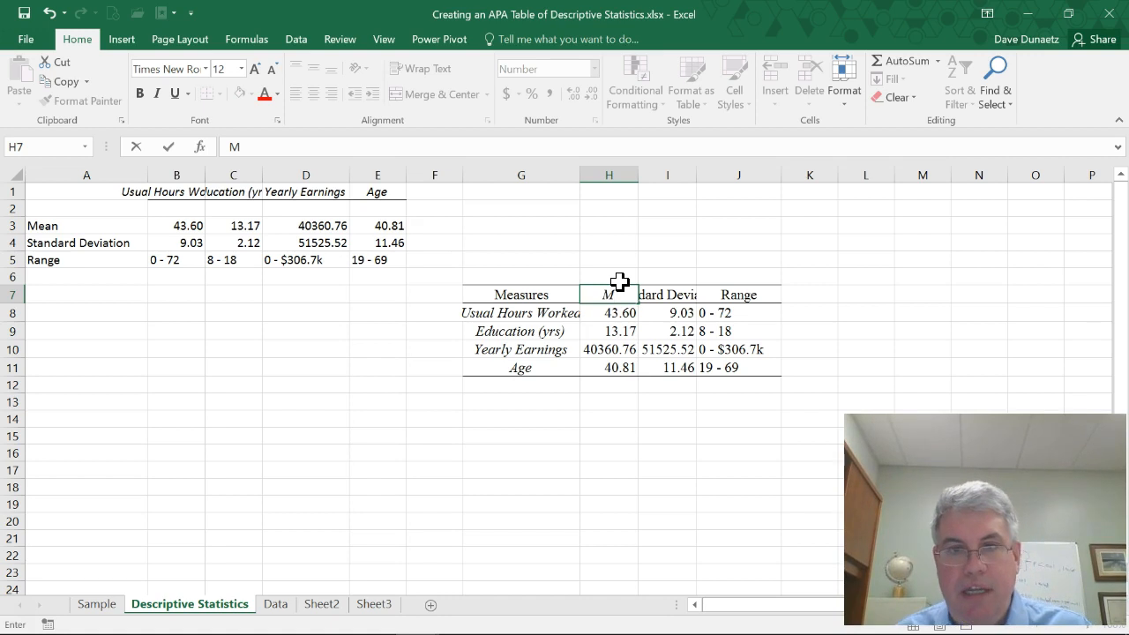
Step: Replace the Standard Deviation heading in I7 with an italic SD
{"action": "left_click", "coordinate": [663, 294]}
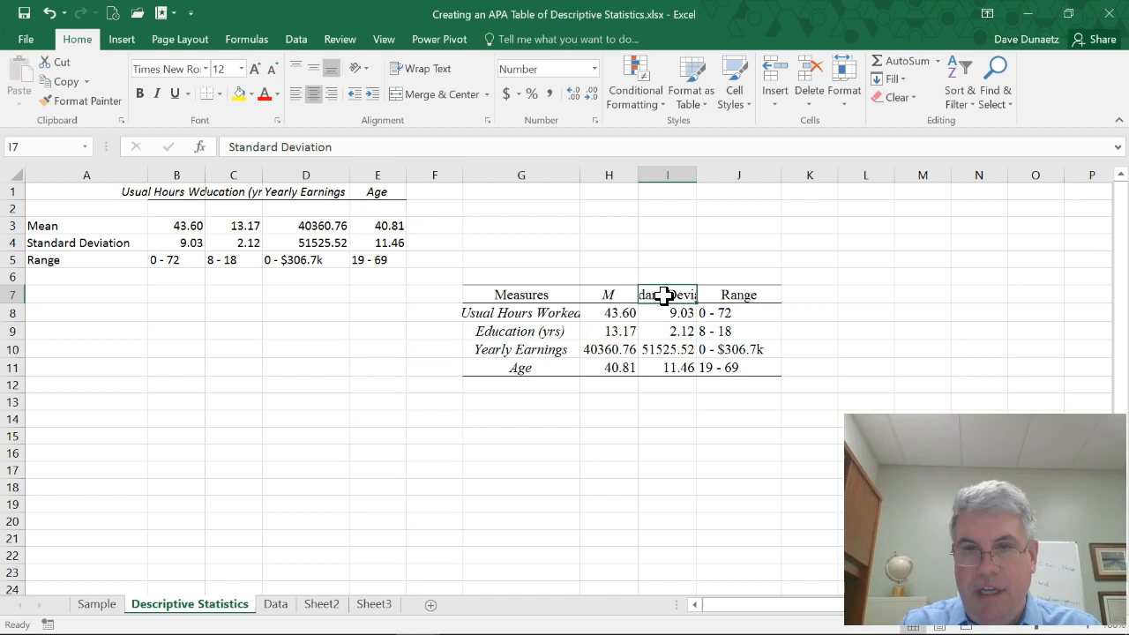
{"action": "key", "text": "Delete"}
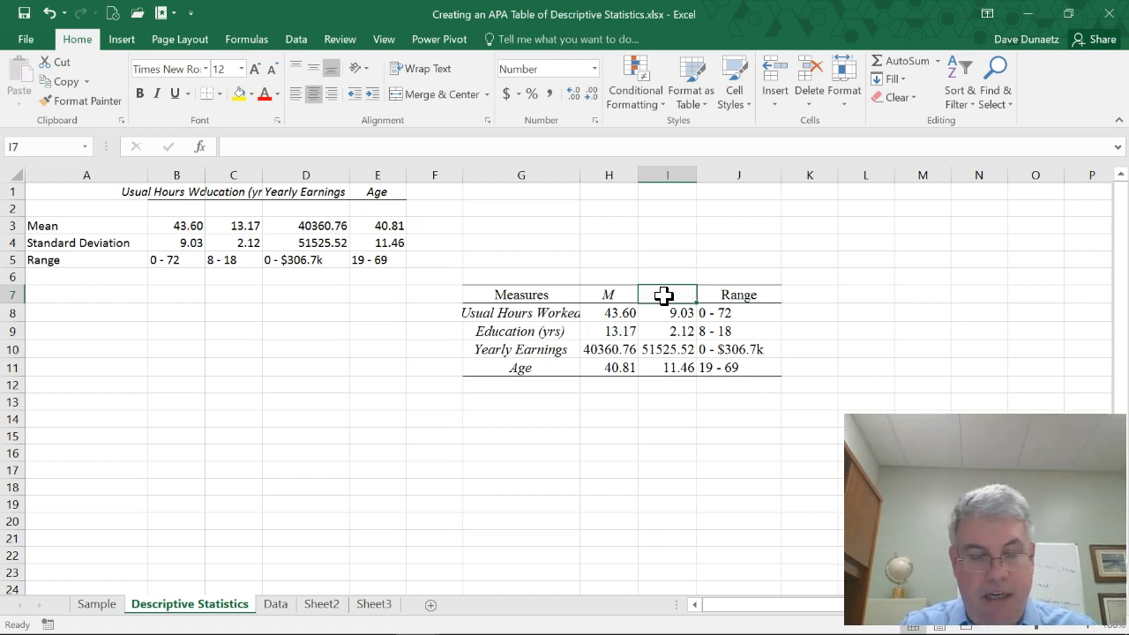
{"action": "key", "text": "ctrl+i"}
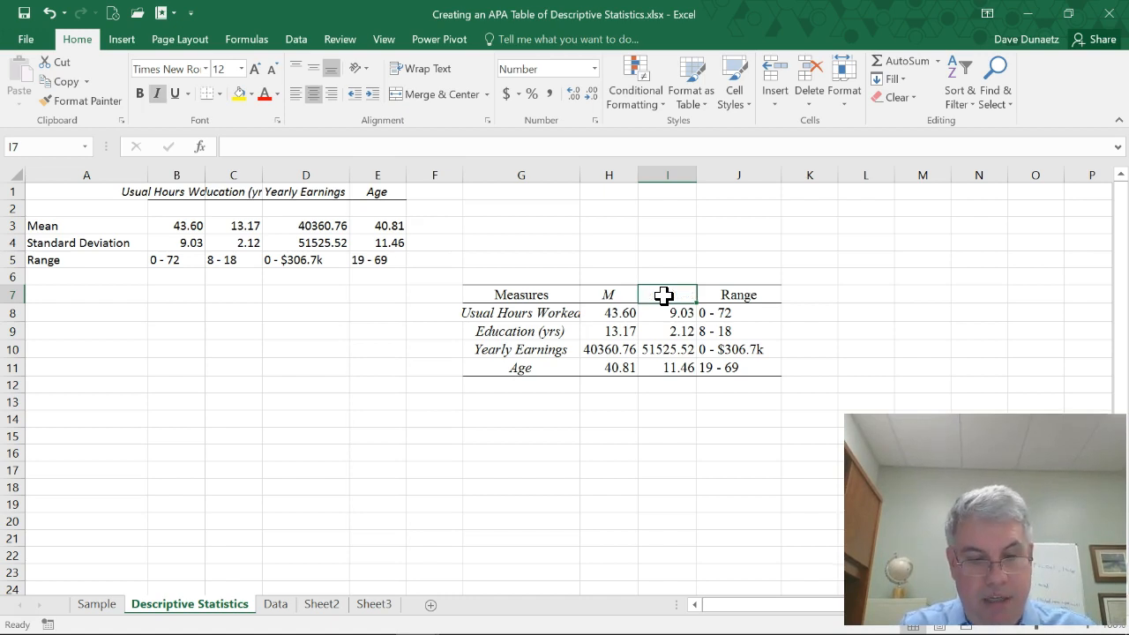
{"action": "type", "text": "SD"}
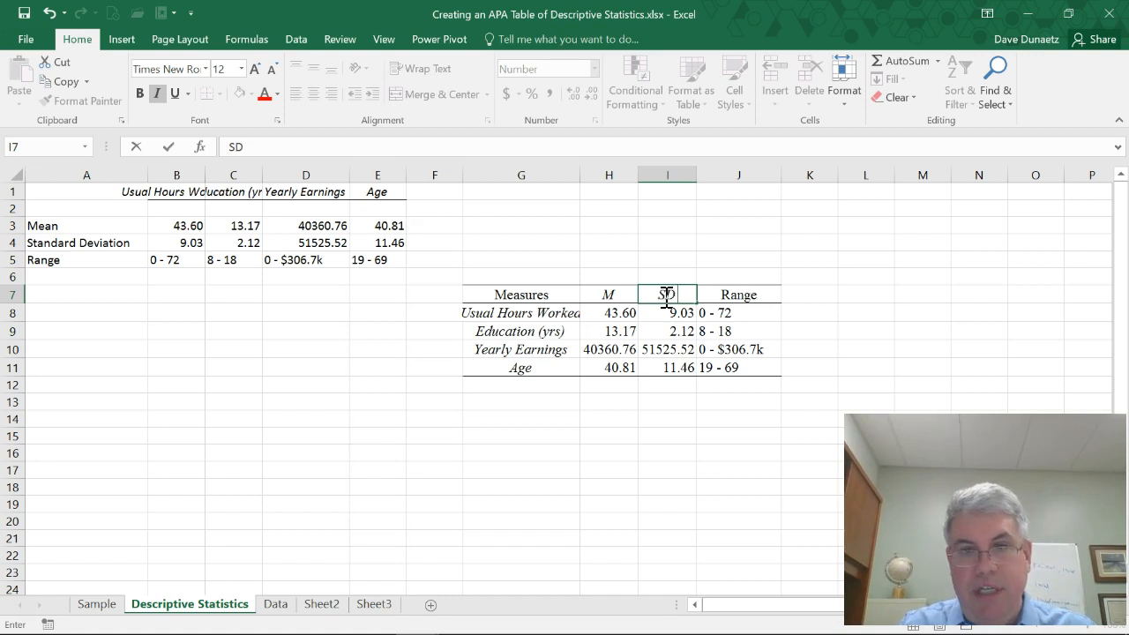
{"action": "key", "text": "ctrl+i"}
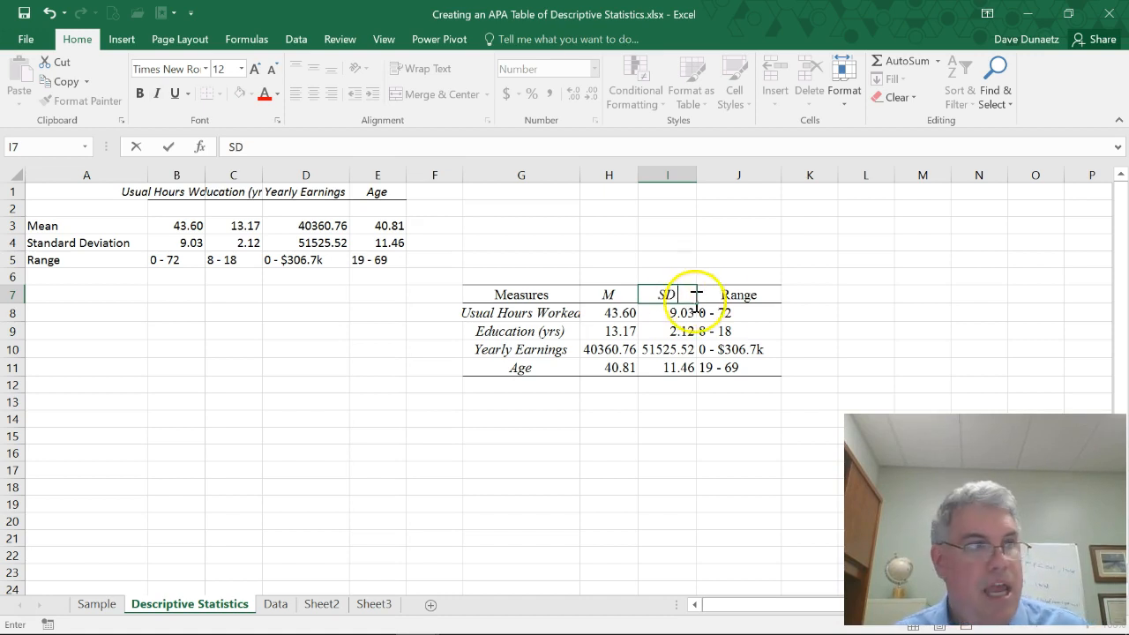
{"action": "left_click", "coordinate": [585, 337]}
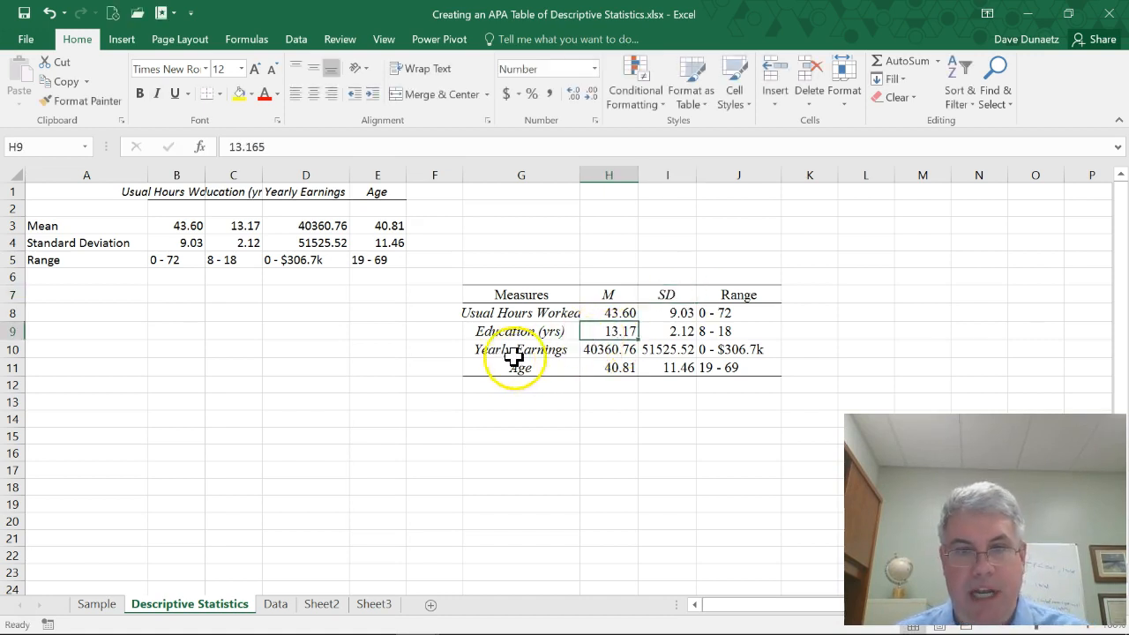
Step: Remove the italics from the measure names in G8:G11
{"action": "left_click", "coordinate": [483, 313]}
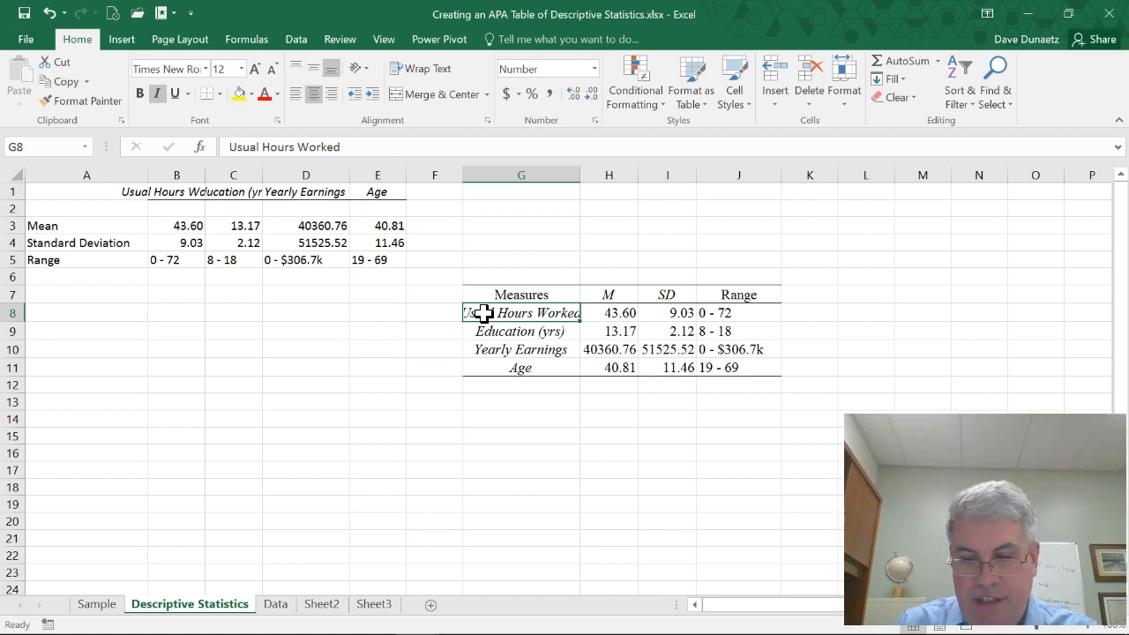
{"action": "key", "text": "shift+Down"}
{"action": "key", "text": "shift+Down"}
{"action": "key", "text": "shift+Down"}
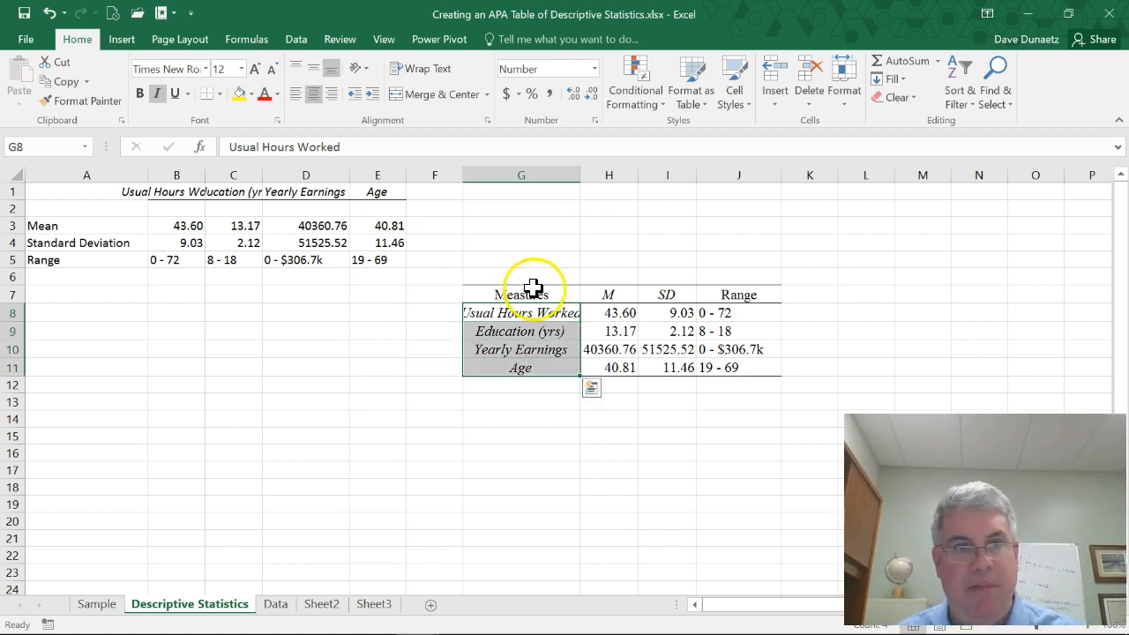
{"action": "left_click", "coordinate": [156, 94]}
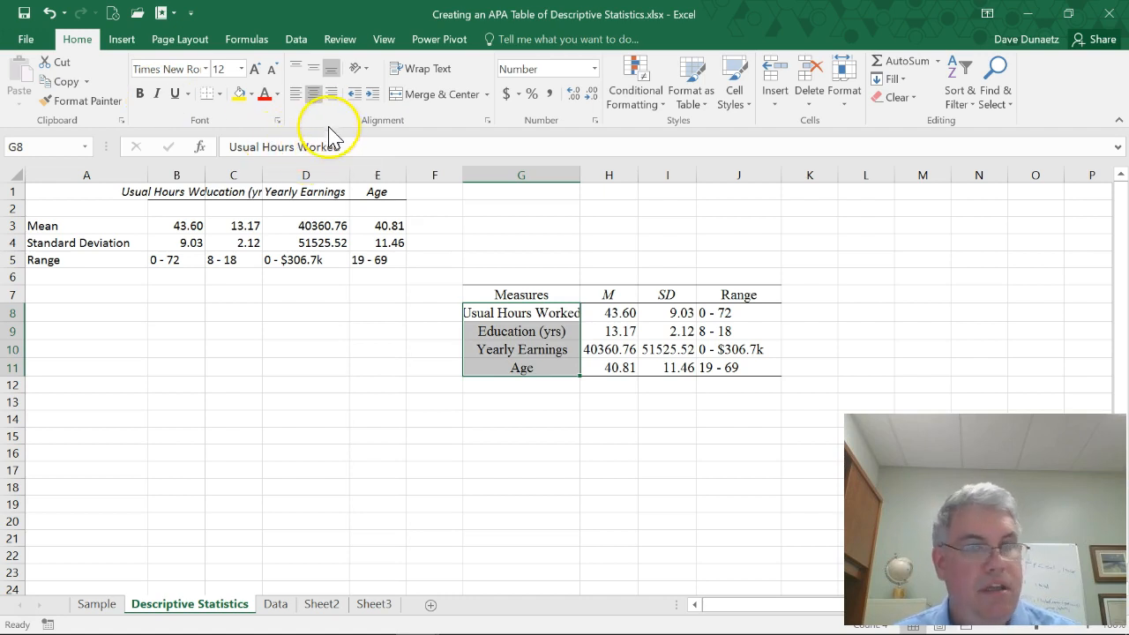
Step: Left-align the measure names in G8:G11 and widen column G so the longest name fits
{"action": "left_click", "coordinate": [295, 93]}
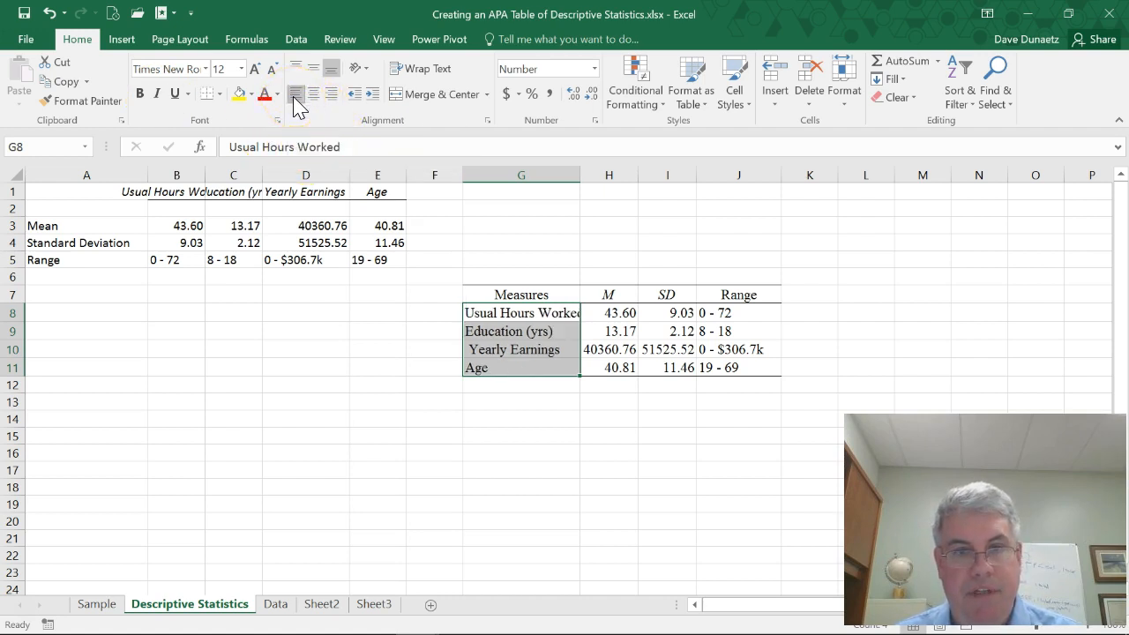
{"action": "left_click_drag", "start_coordinate": [579, 168], "coordinate": [627, 171]}
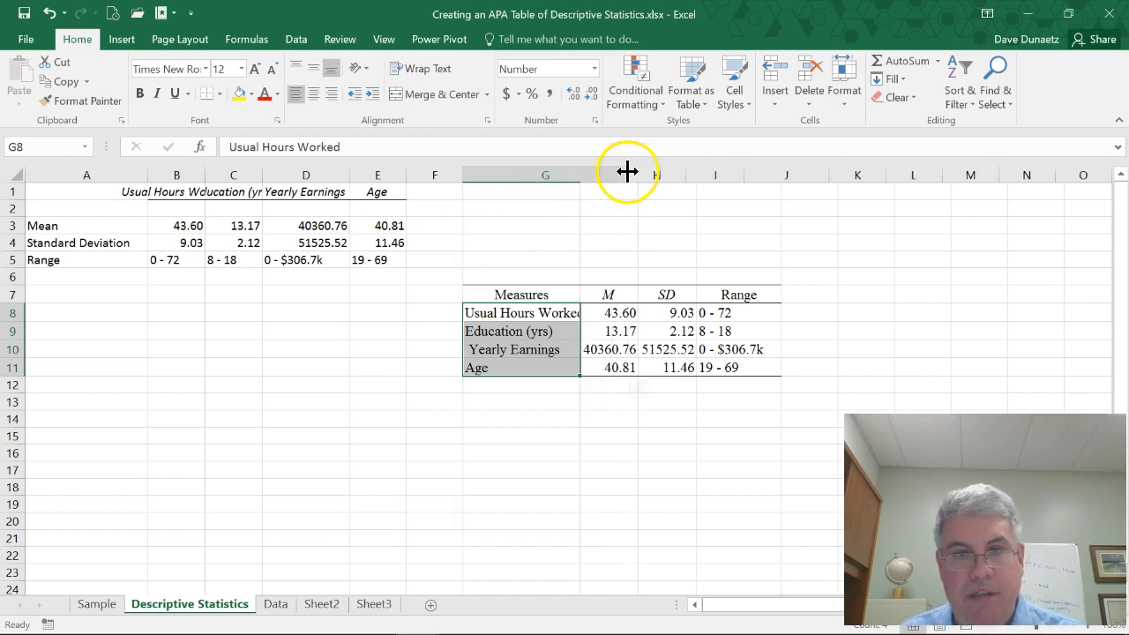
{"action": "left_click", "coordinate": [545, 313]}
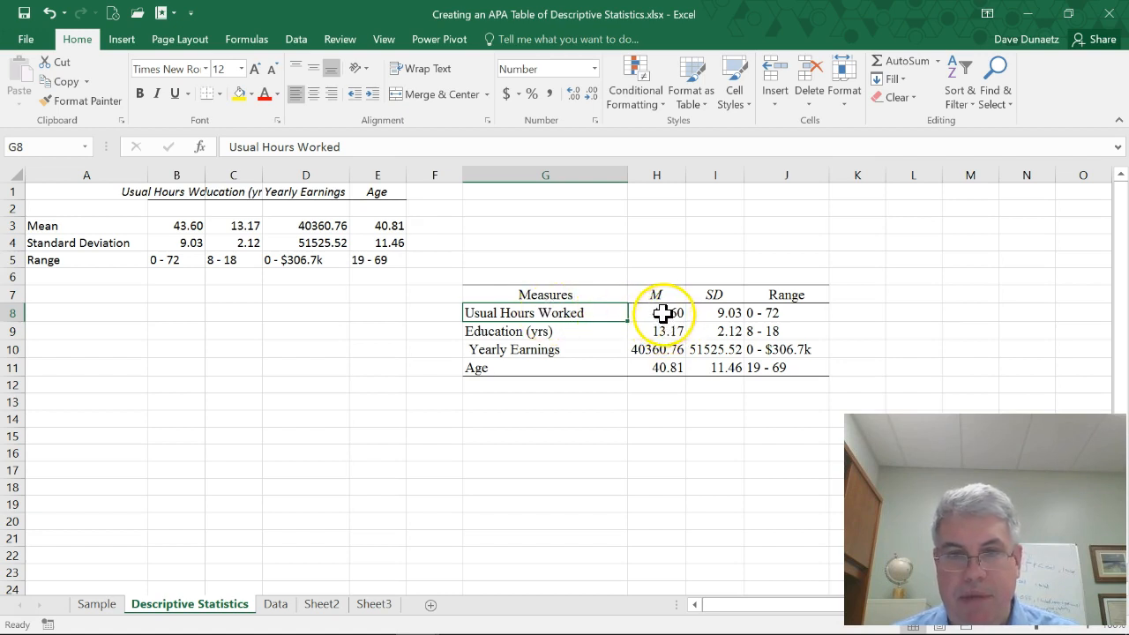
Step: Spell out the unit in the education label in G9 so it reads Education (years)
{"action": "left_click", "coordinate": [540, 332]}
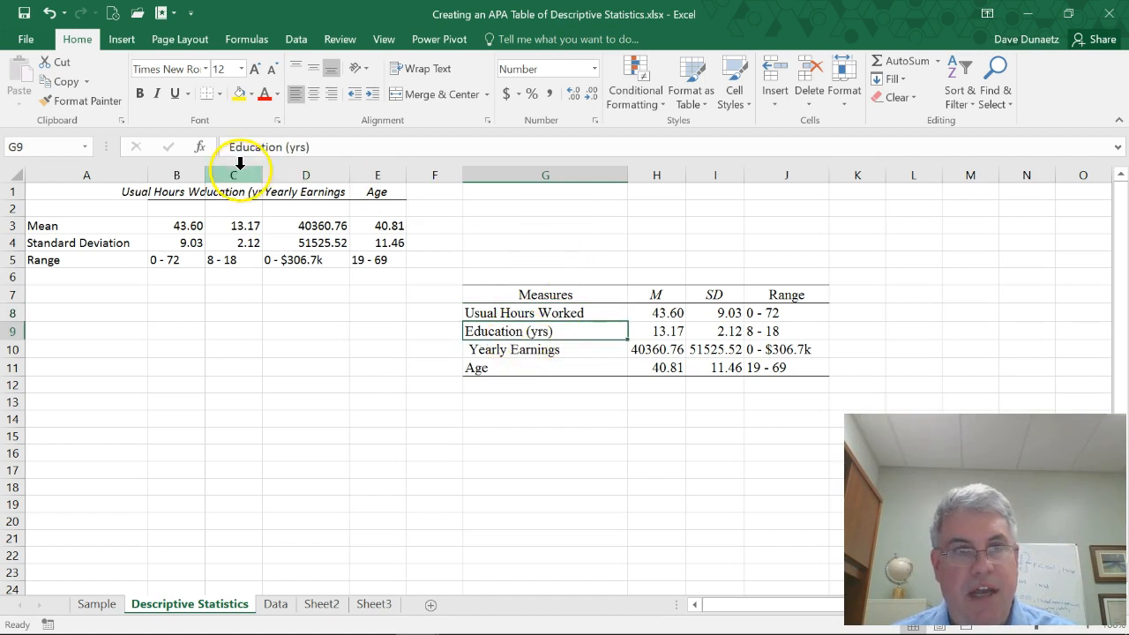
{"action": "left_click", "coordinate": [298, 146]}
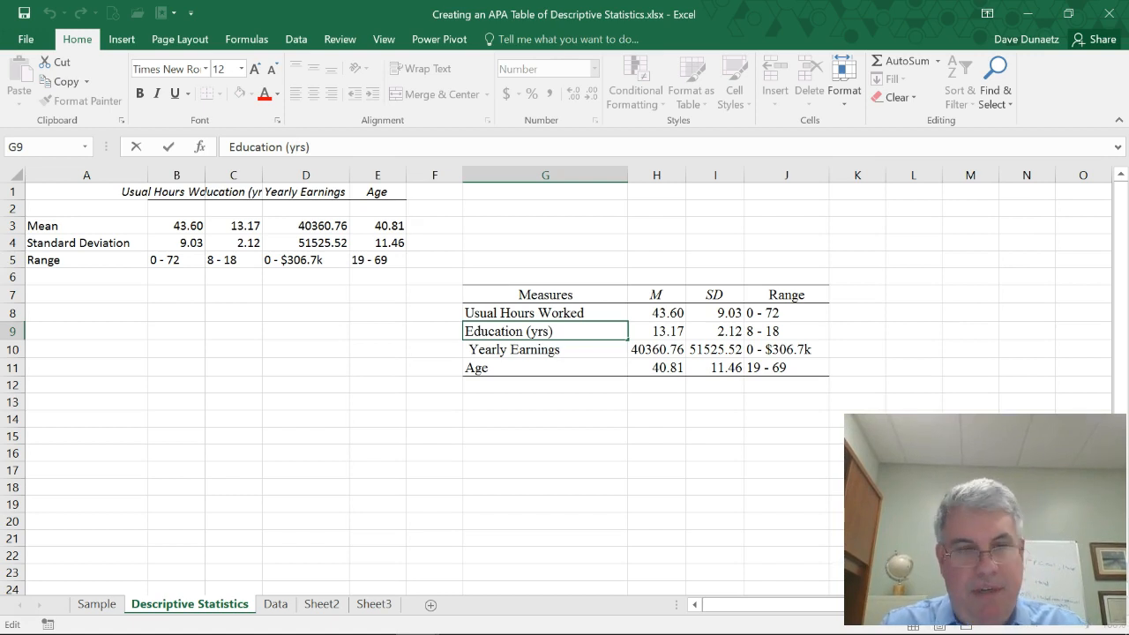
{"action": "type", "text": "ea"}
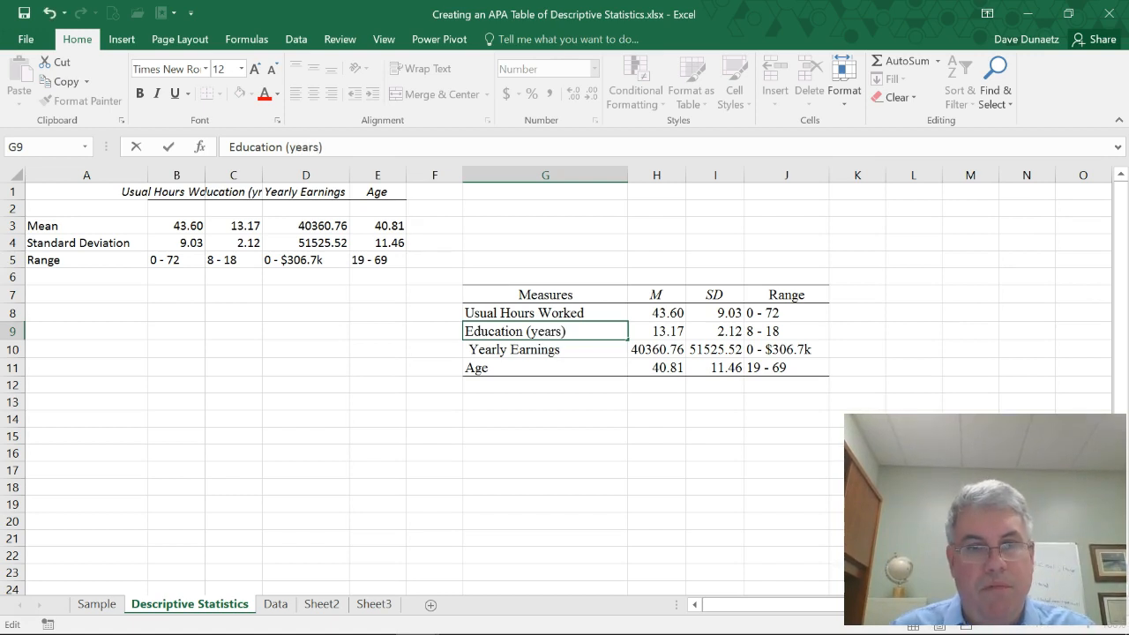
Step: Replace the Yearly Earnings label in G10 with Annual Salary ($/year)
{"action": "left_click", "coordinate": [515, 351]}
{"action": "left_click", "coordinate": [338, 148]}
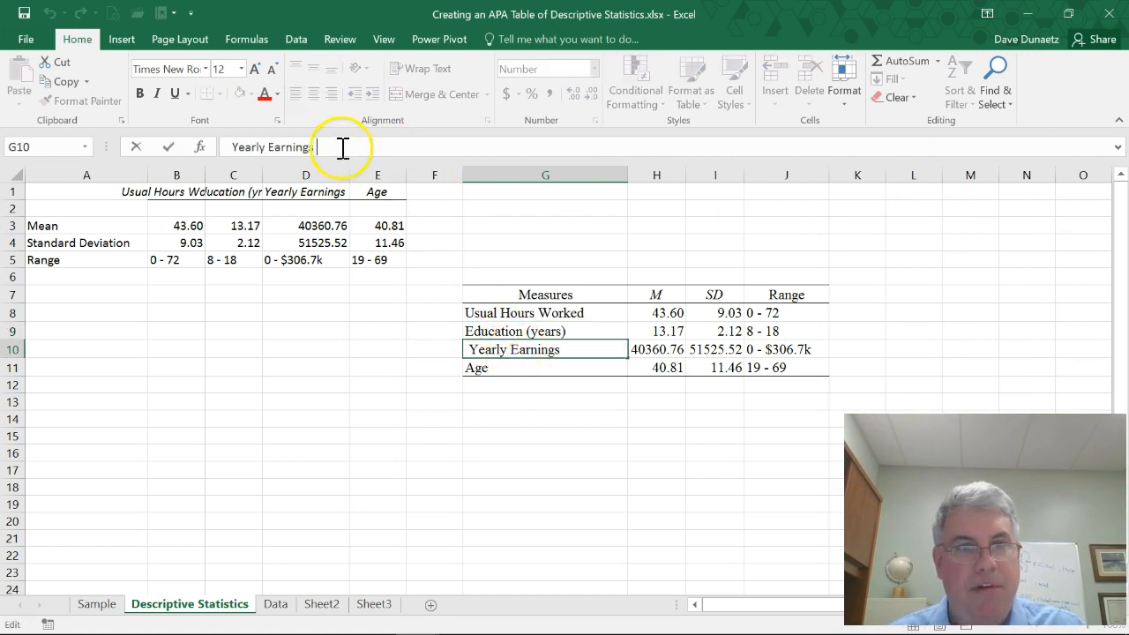
{"action": "key", "text": "BackSpace"}
{"action": "key", "text": "BackSpace"}
{"action": "key", "text": "BackSpace"}
{"action": "key", "text": "BackSpace"}
{"action": "key", "text": "BackSpace"}
{"action": "key", "text": "BackSpace"}
{"action": "key", "text": "BackSpace"}
{"action": "key", "text": "BackSpace"}
{"action": "key", "text": "BackSpace"}
{"action": "key", "text": "BackSpace"}
{"action": "key", "text": "BackSpace"}
{"action": "key", "text": "BackSpace"}
{"action": "key", "text": "BackSpace"}
{"action": "key", "text": "BackSpace"}
{"action": "key", "text": "BackSpace"}
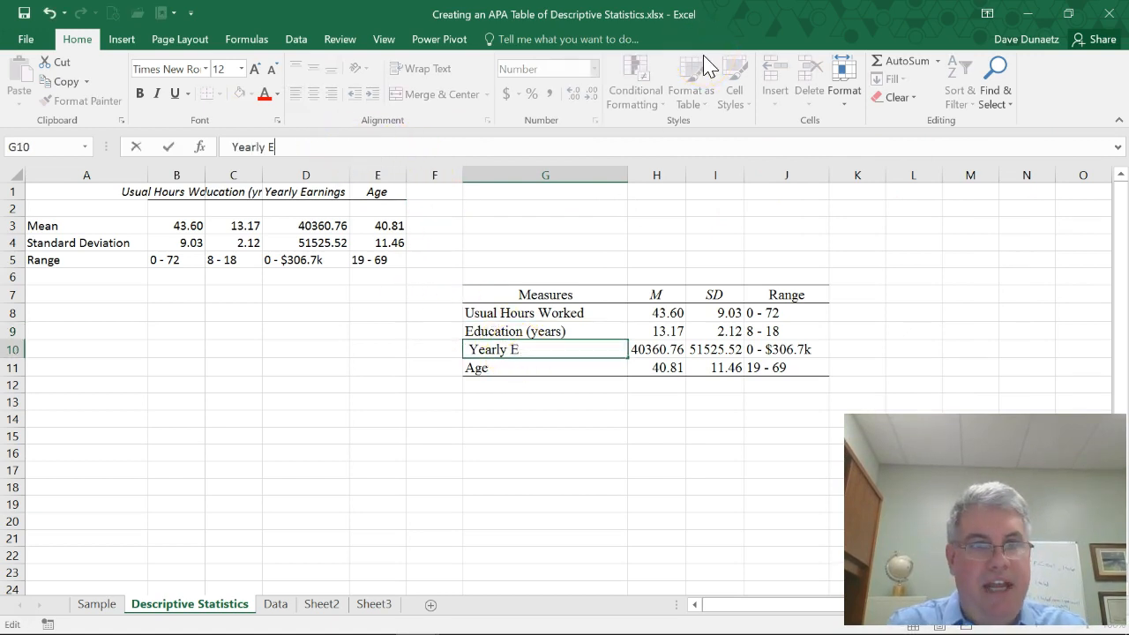
{"action": "type", "text": "Annual Salary ($/year"}
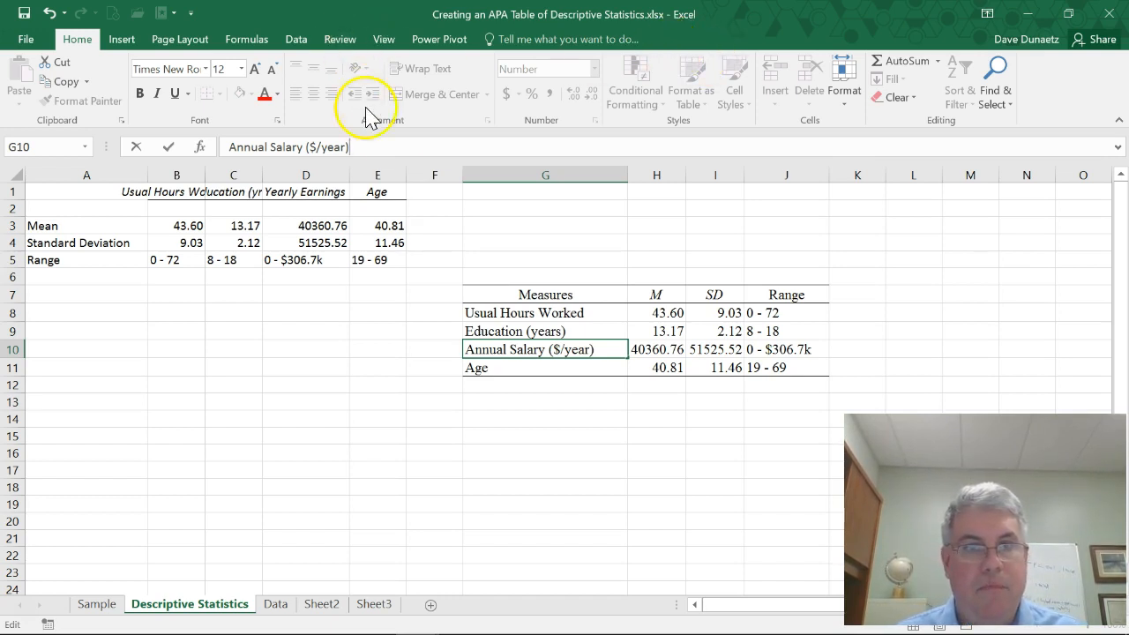
Step: Add the unit to the age label in G11 so it reads Age (years)
{"action": "left_click", "coordinate": [536, 373]}
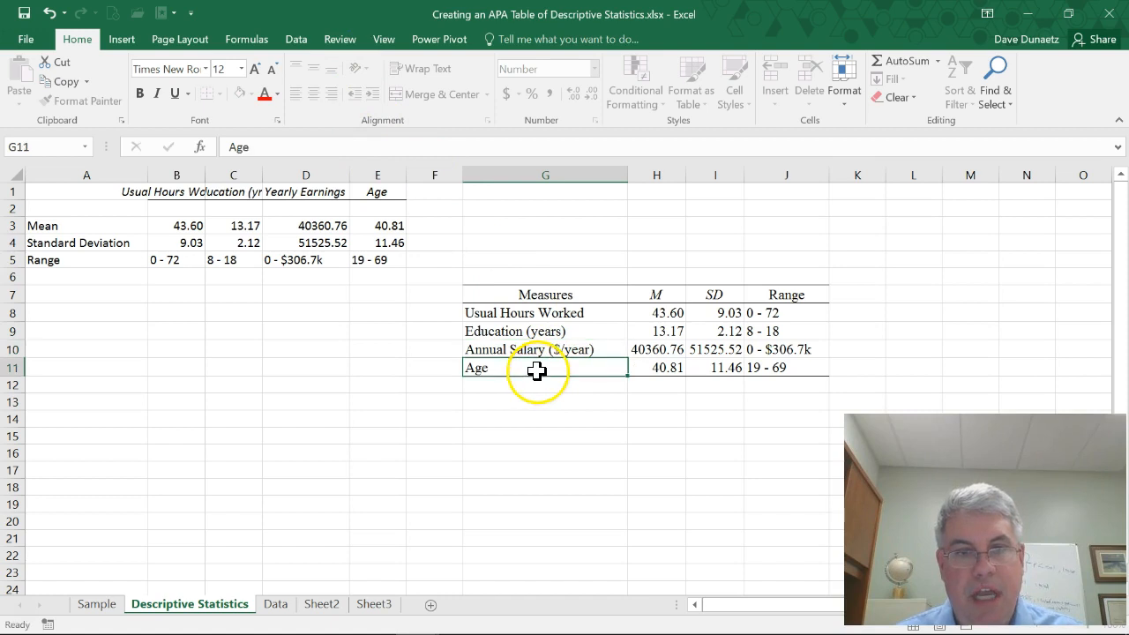
{"action": "left_click", "coordinate": [396, 143]}
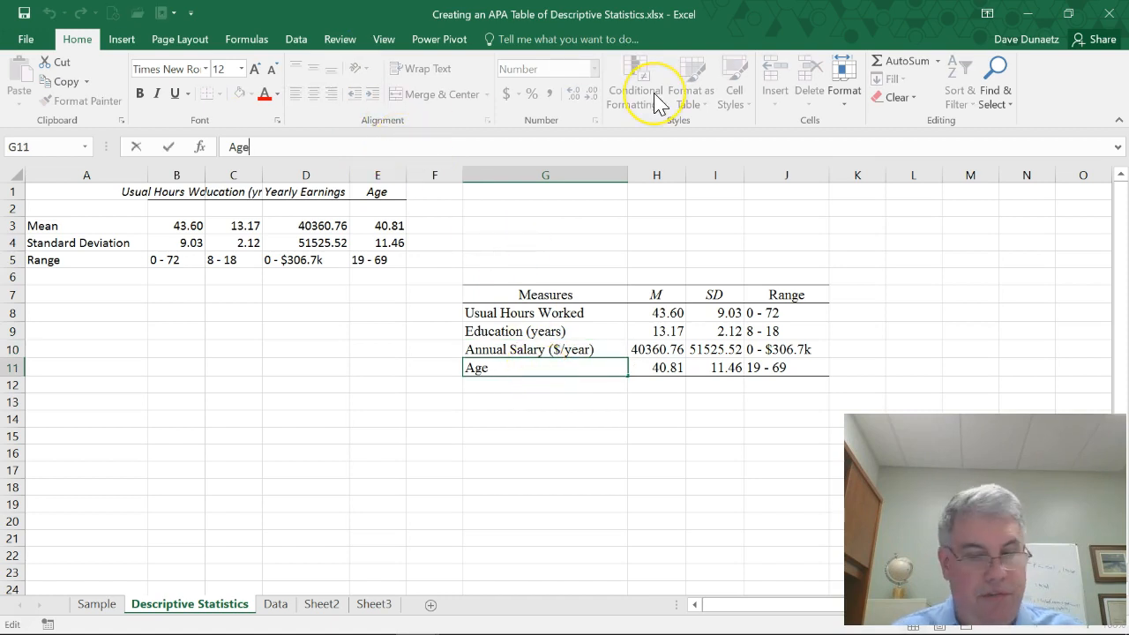
{"action": "type", "text": "("}
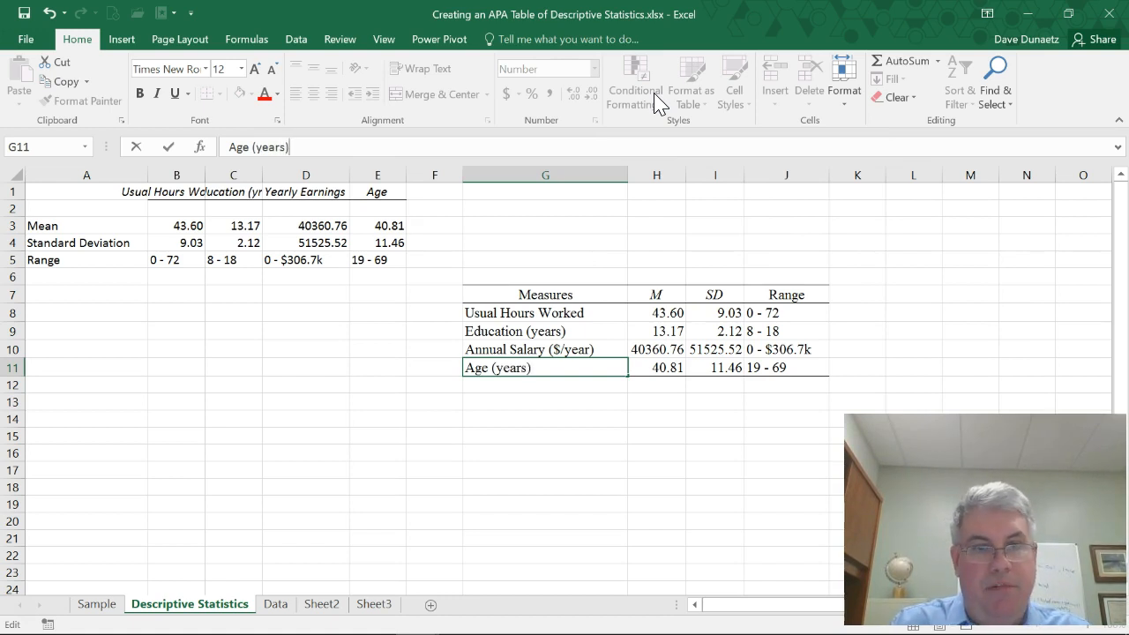
{"action": "type", "text": "years)"}
{"action": "key", "text": "Return"}
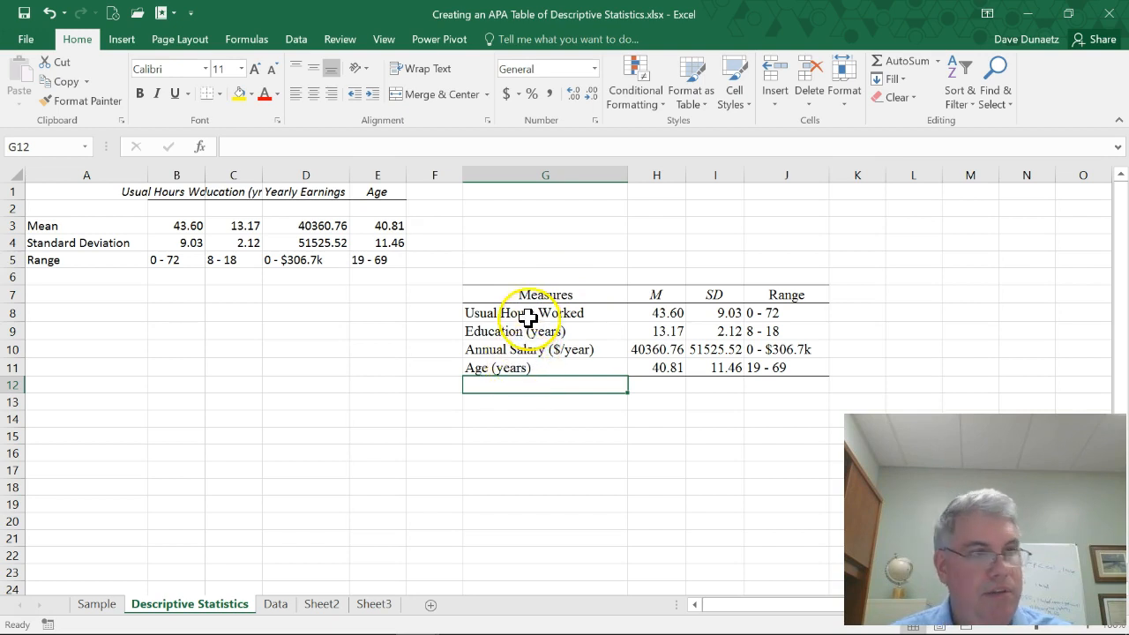
Step: Enter the italic table title Descriptive Statistics of Key Variables in G5
{"action": "left_click", "coordinate": [486, 260]}
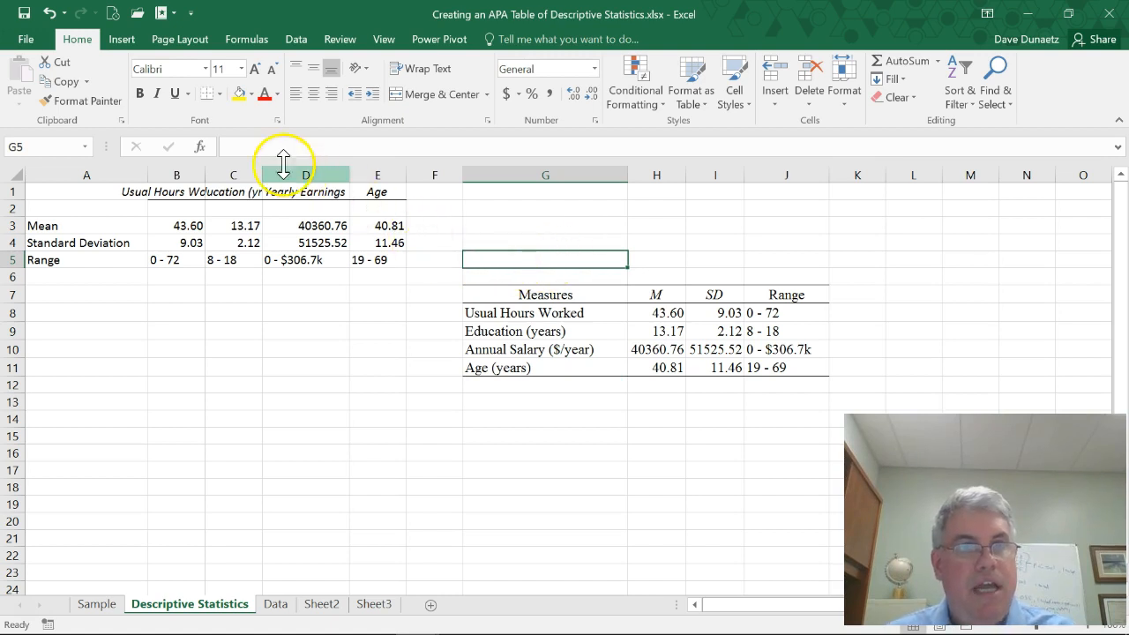
{"action": "left_click", "coordinate": [159, 93]}
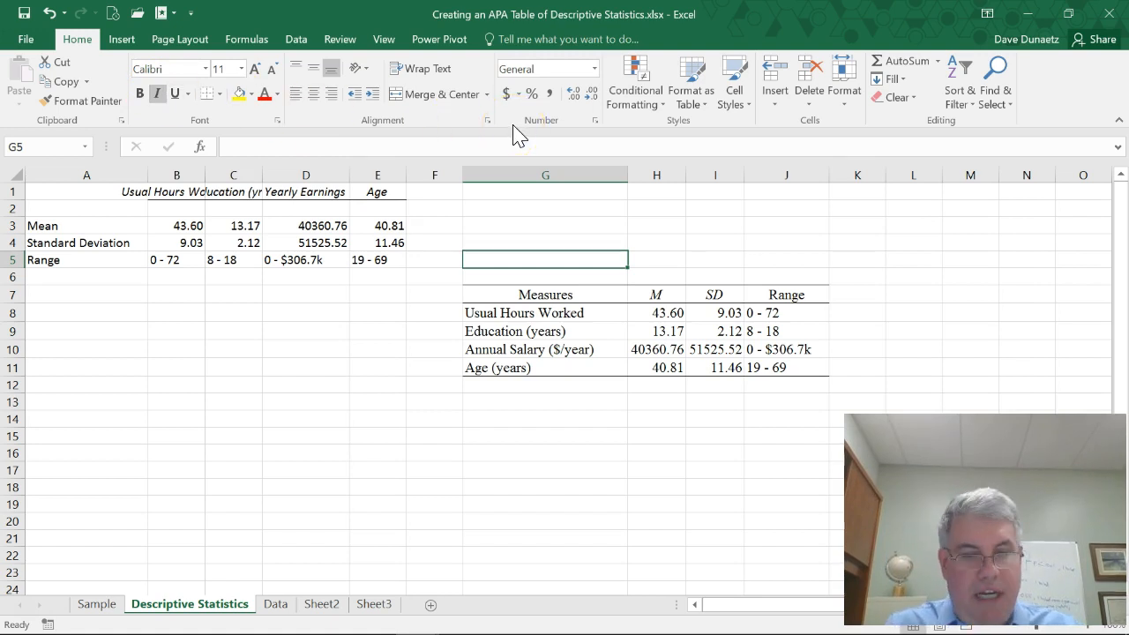
{"action": "type", "text": "D"}
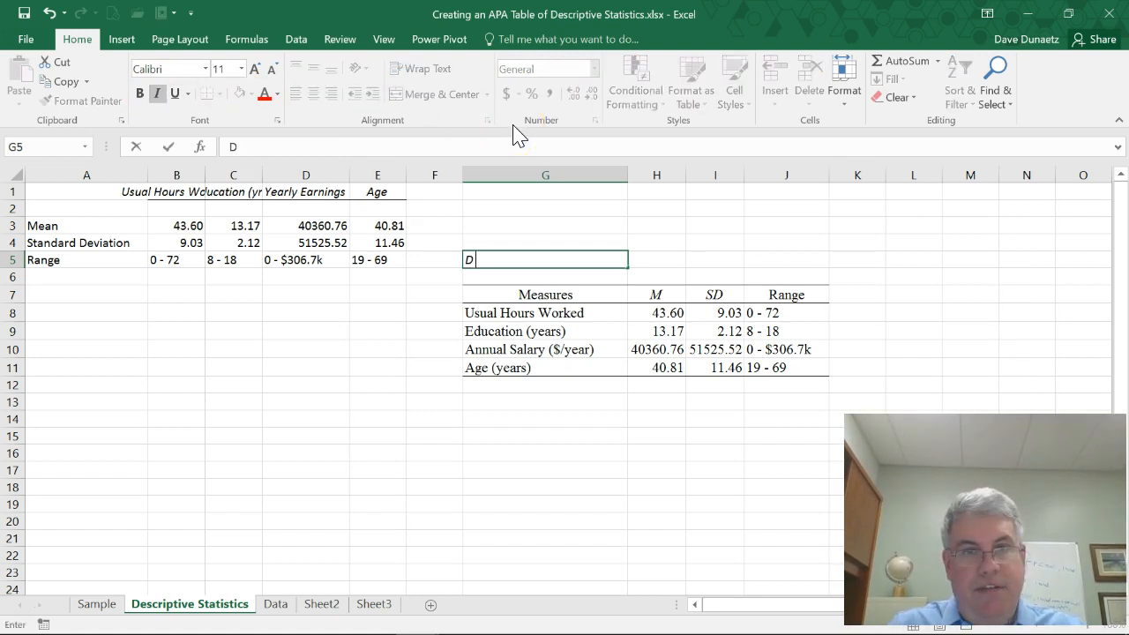
{"action": "type", "text": "escript"}
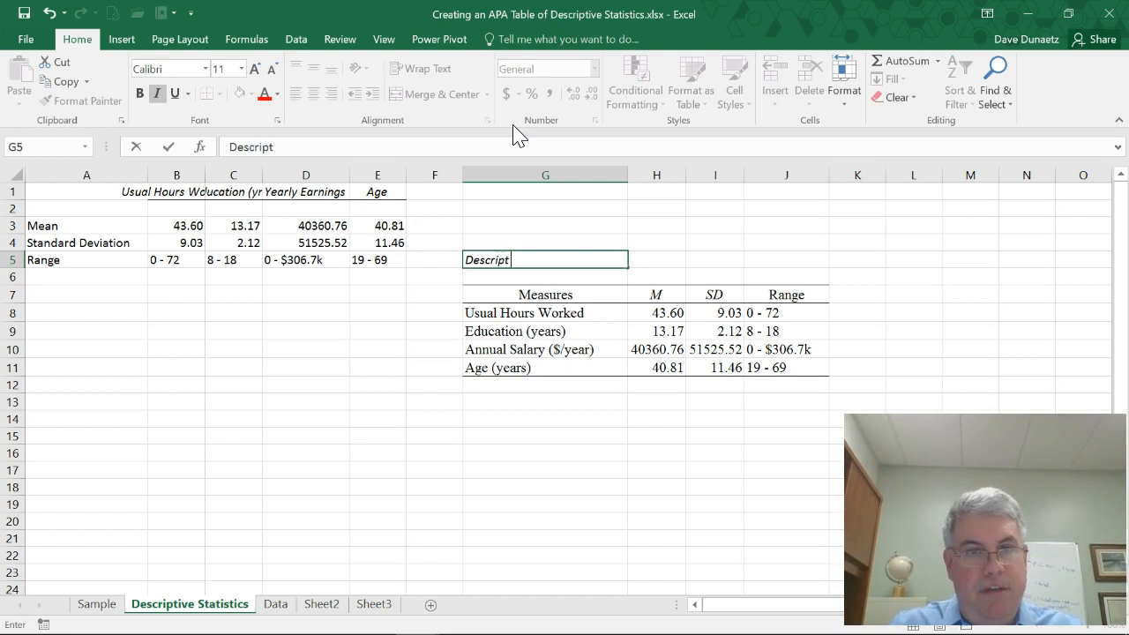
{"action": "type", "text": "ive Statisti"}
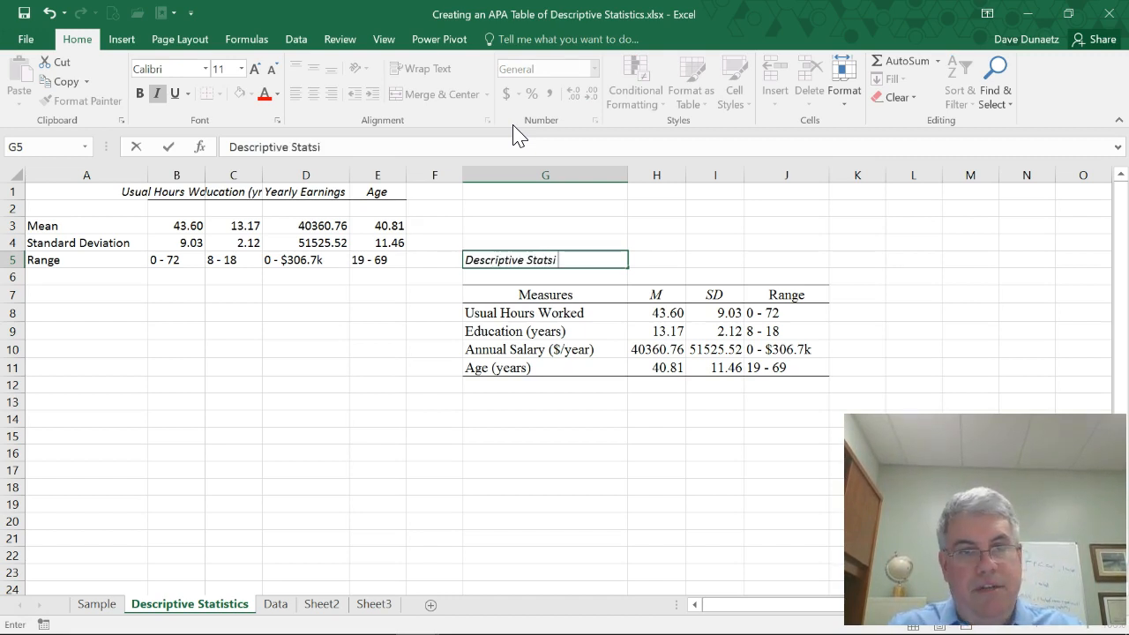
{"action": "key", "text": "BackSpace"}
{"action": "key", "text": "BackSpace"}
{"action": "type", "text": "istics of Key Variables"}
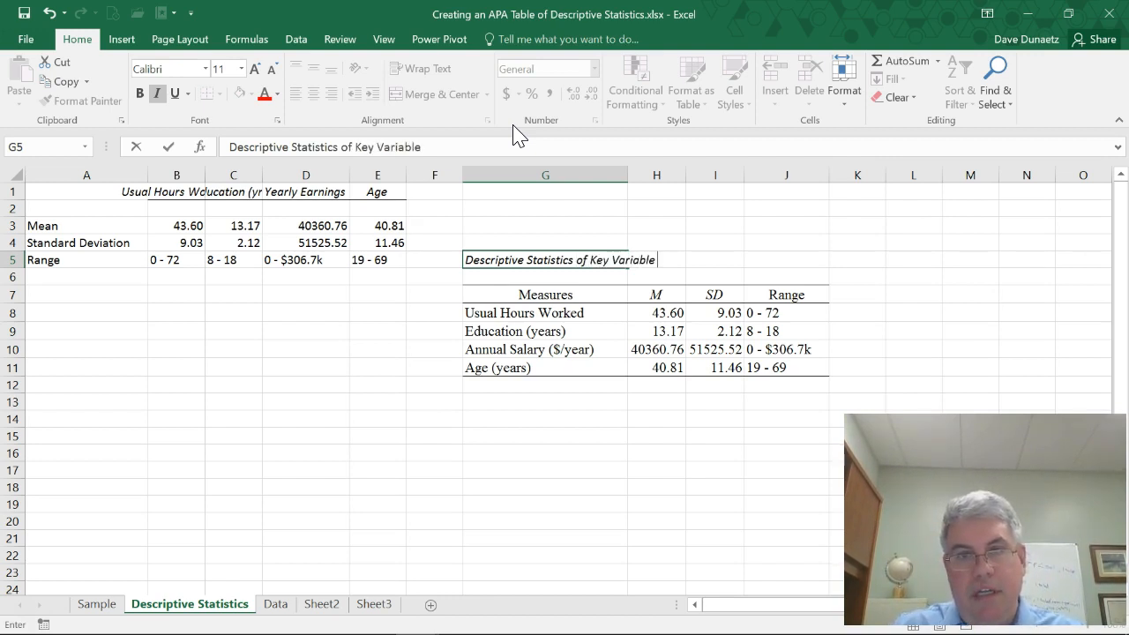
Step: Set the font of the whole table title in G5 to Times New Roman
{"action": "left_click", "coordinate": [204, 70]}
{"action": "type", "text": "ti"}
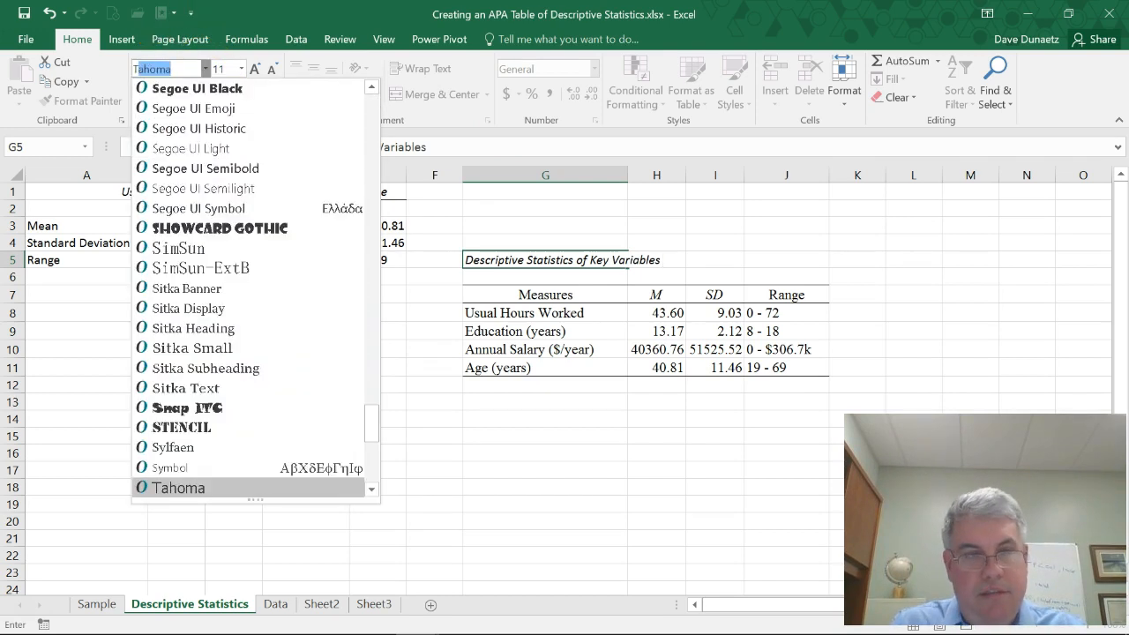
{"action": "key", "text": "Return"}
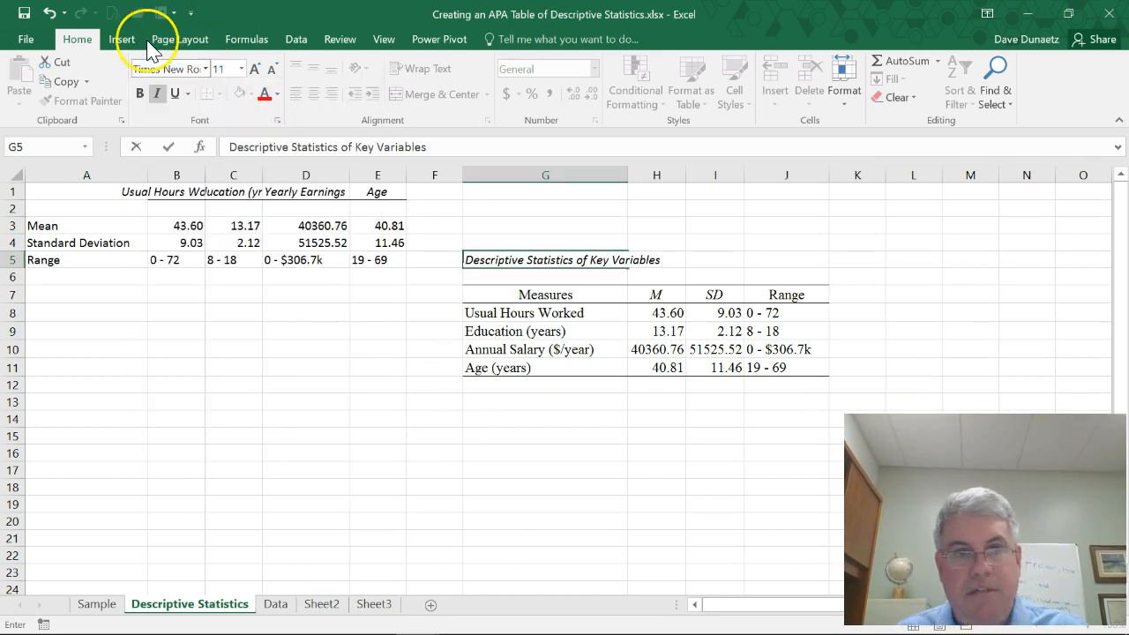
{"action": "left_click", "coordinate": [216, 157]}
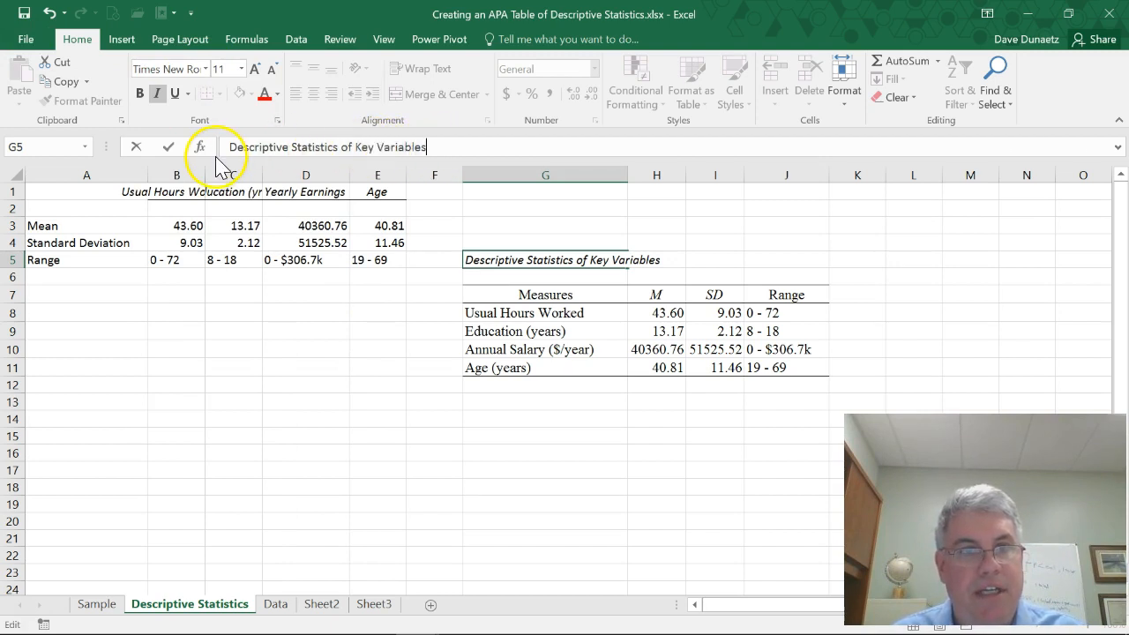
{"action": "key", "text": "shift+End"}
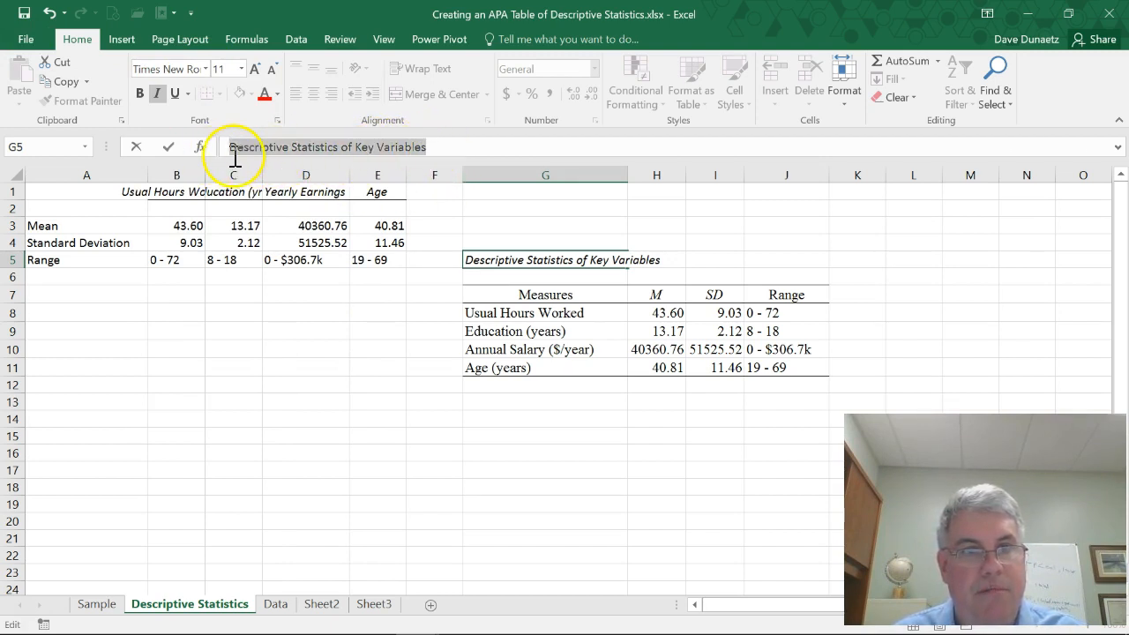
{"action": "left_click", "coordinate": [206, 70]}
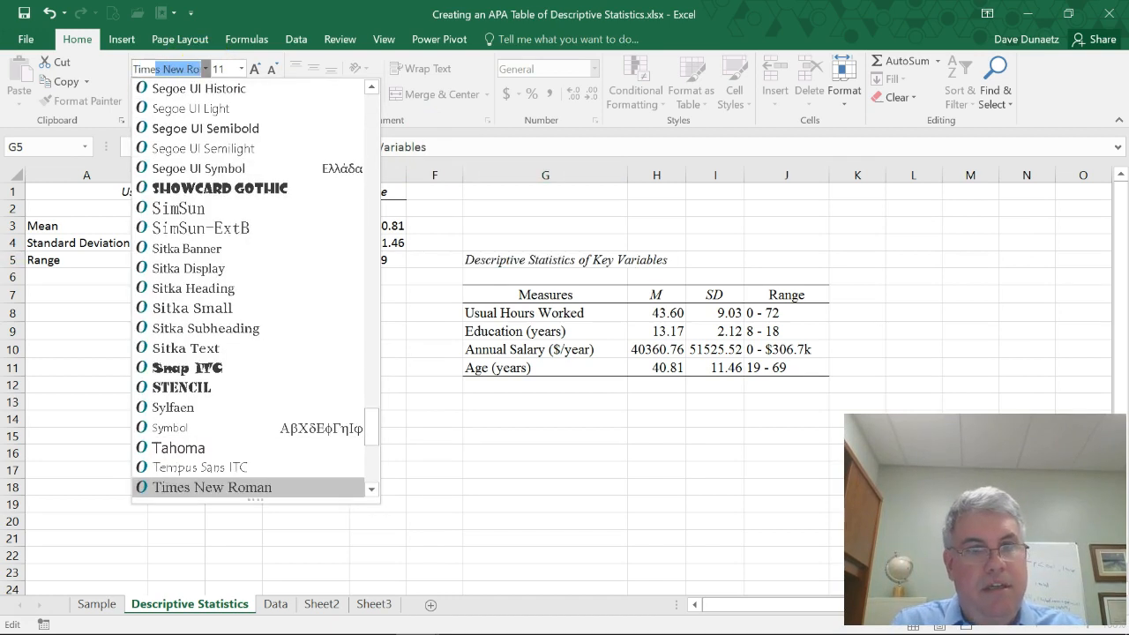
{"action": "left_click", "coordinate": [205, 70]}
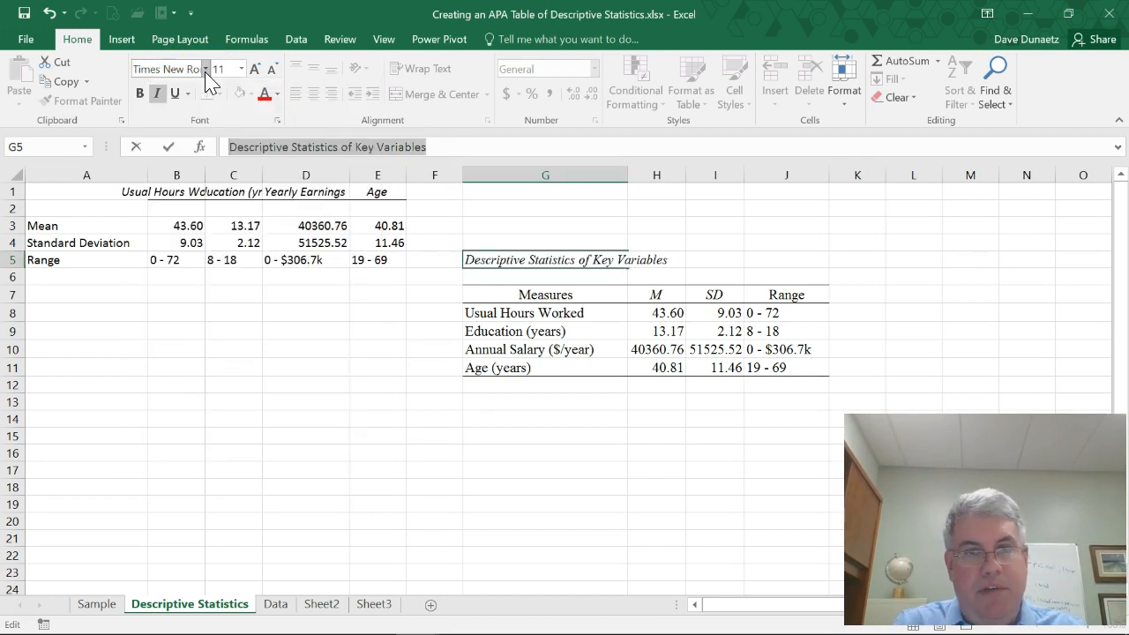
Step: Enter the table number Table 1 in G3, above the title, in non-italic Times New Roman
{"action": "left_click", "coordinate": [485, 224]}
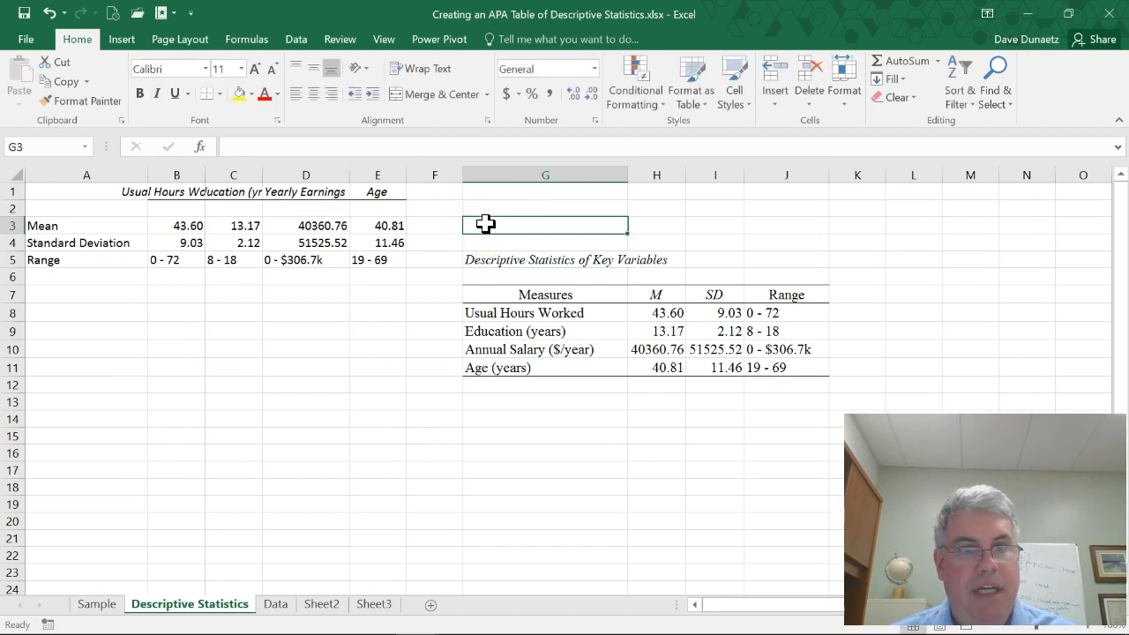
{"action": "left_click", "coordinate": [205, 70]}
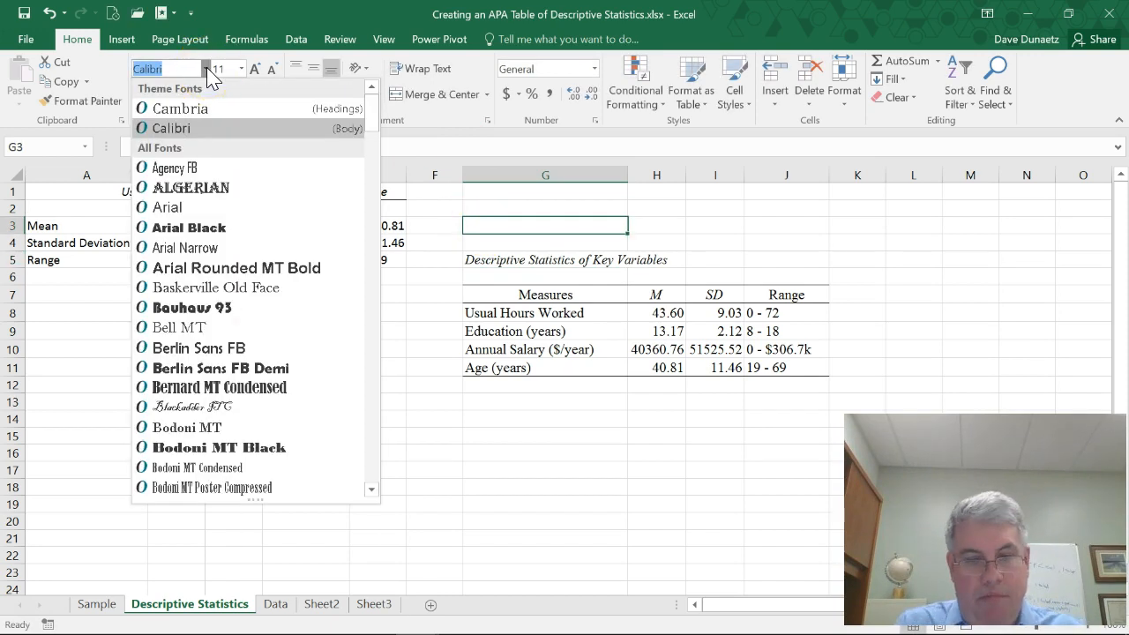
{"action": "type", "text": "Times New Ro"}
{"action": "key", "text": "Return"}
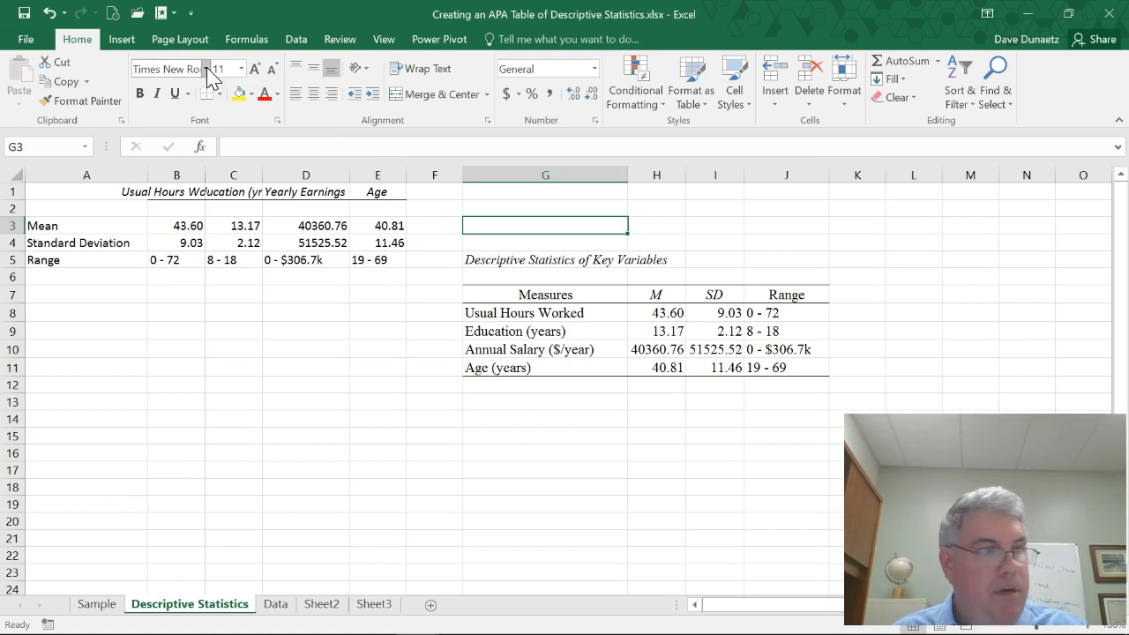
{"action": "type", "text": "Table 1"}
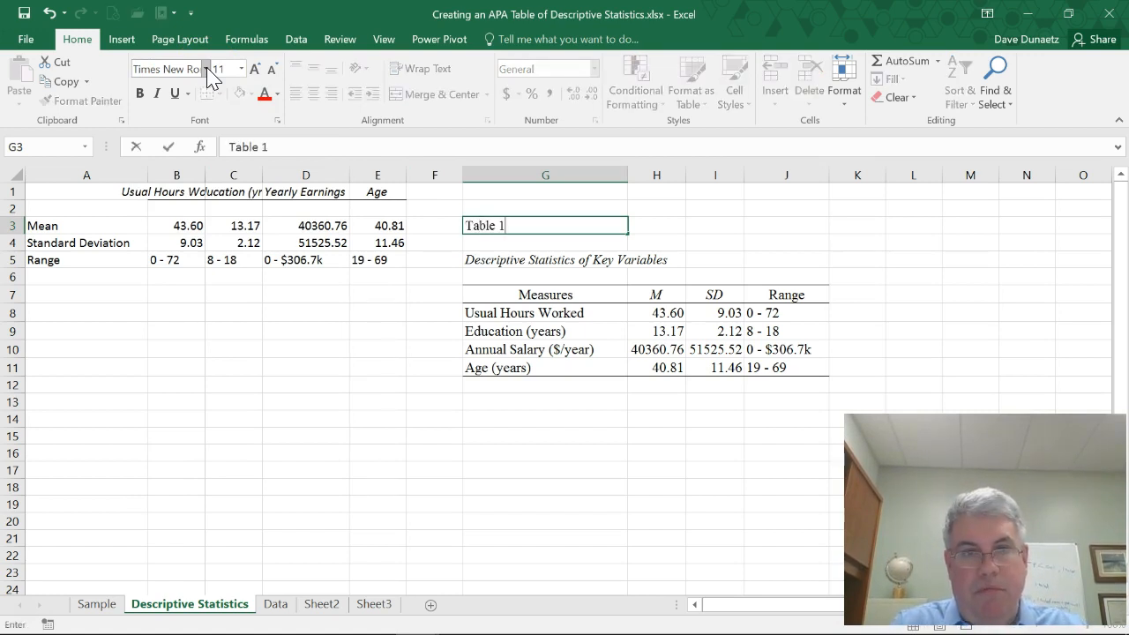
{"action": "key", "text": "Return"}
{"action": "key", "text": "Return"}
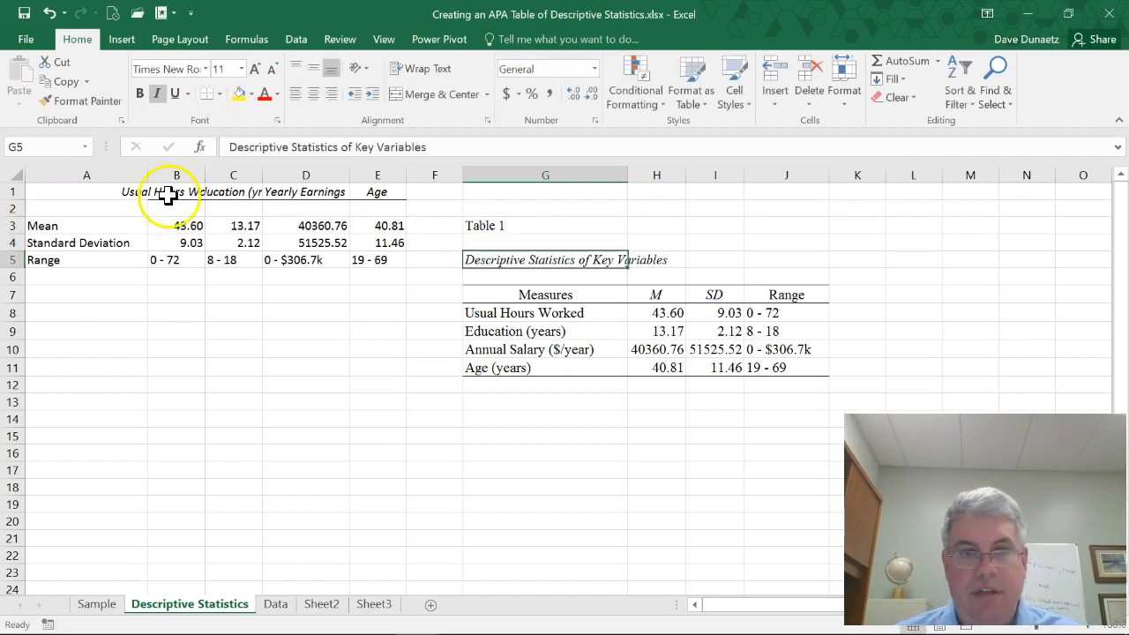
Step: Start the table note in G13 with the label Note: in italic Times New Roman
{"action": "left_click", "coordinate": [492, 403]}
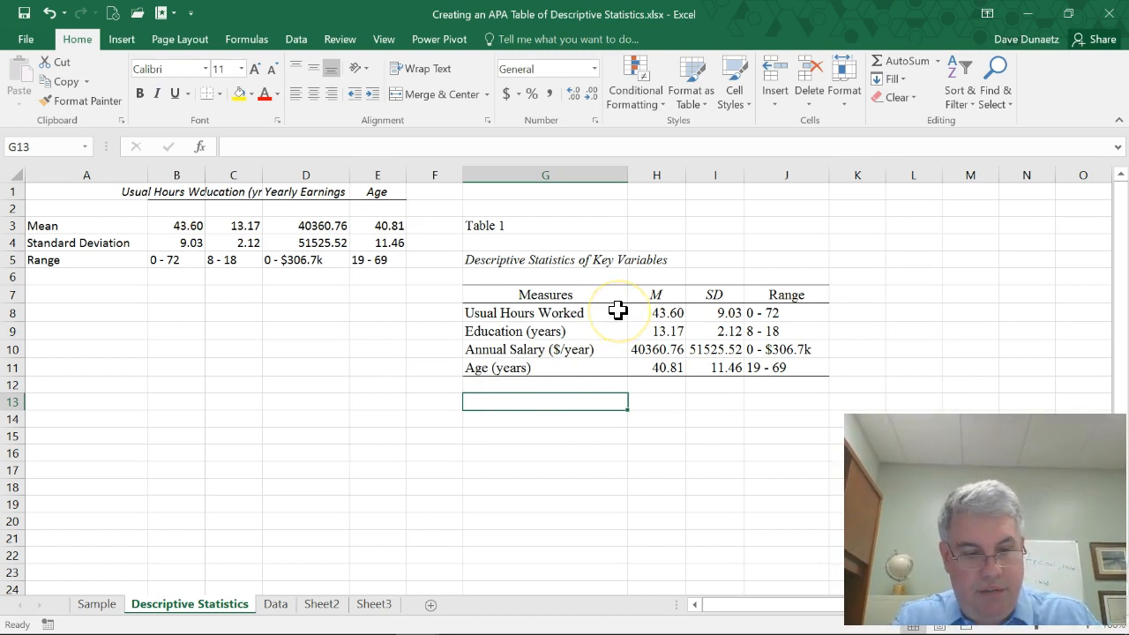
{"action": "key", "text": "ctrl+i"}
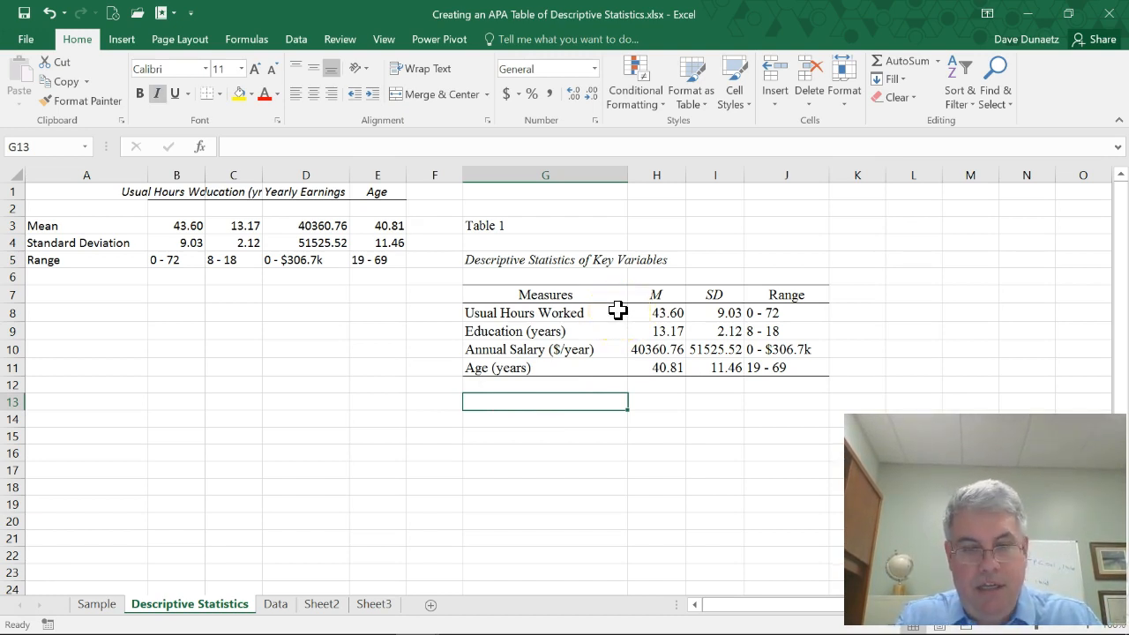
{"action": "type", "text": "N"}
{"action": "key", "text": "Escape"}
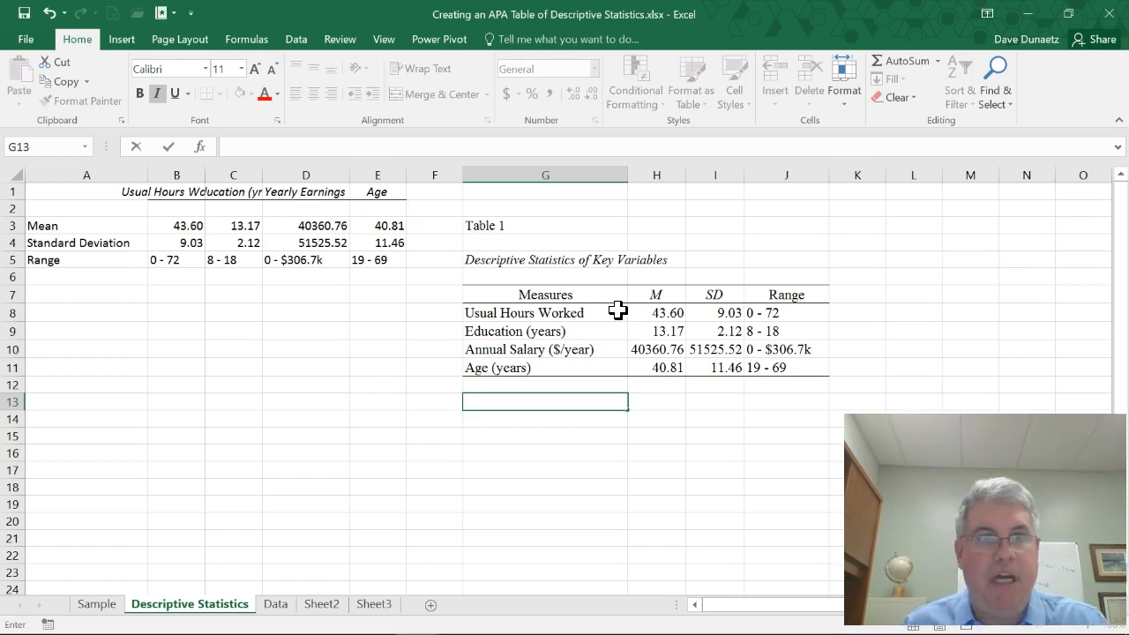
{"action": "left_click", "coordinate": [206, 70]}
{"action": "type", "text": "Times New Roman"}
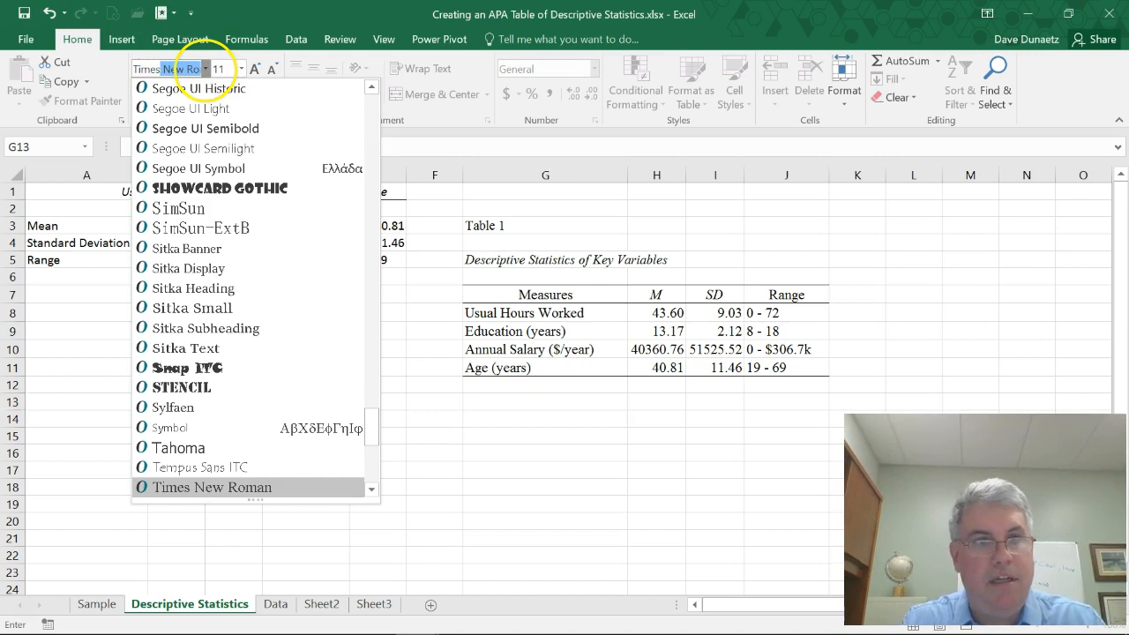
{"action": "key", "text": "Return"}
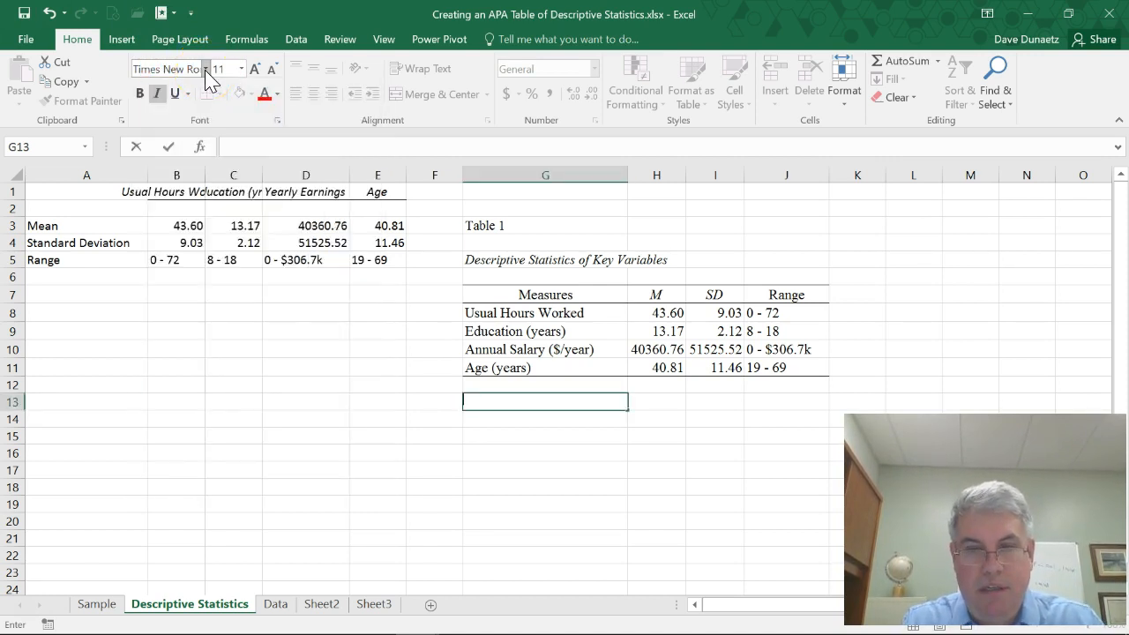
{"action": "type", "text": "Note:"}
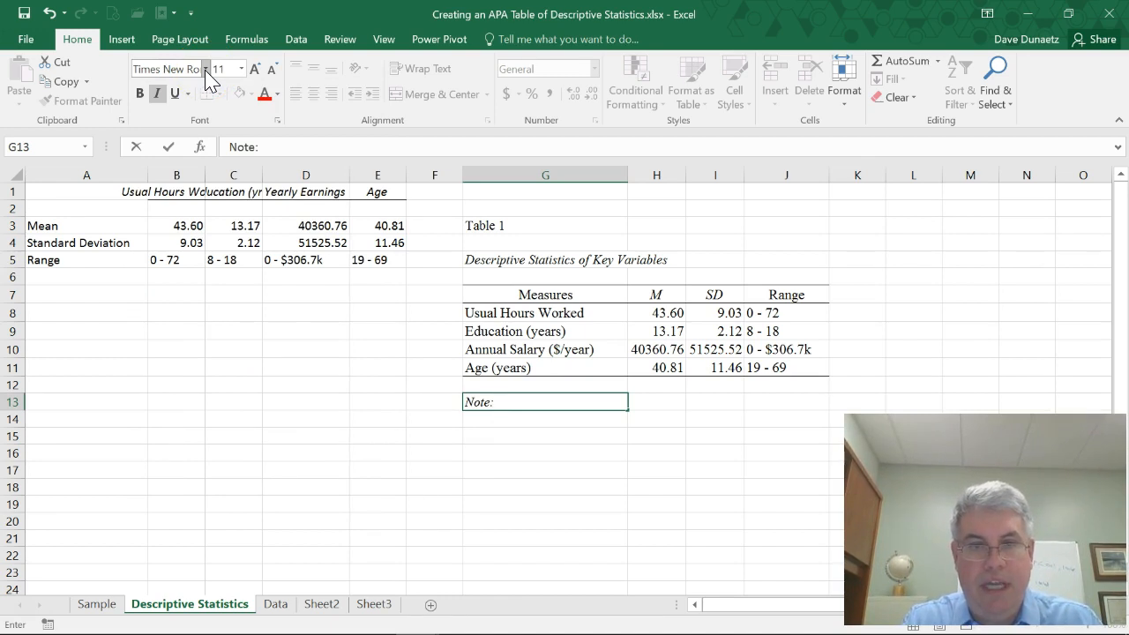
Step: Complete the note in G13 with the sample size N = 100., italicizing the N but not the rest
{"action": "key", "text": "ctrl+i"}
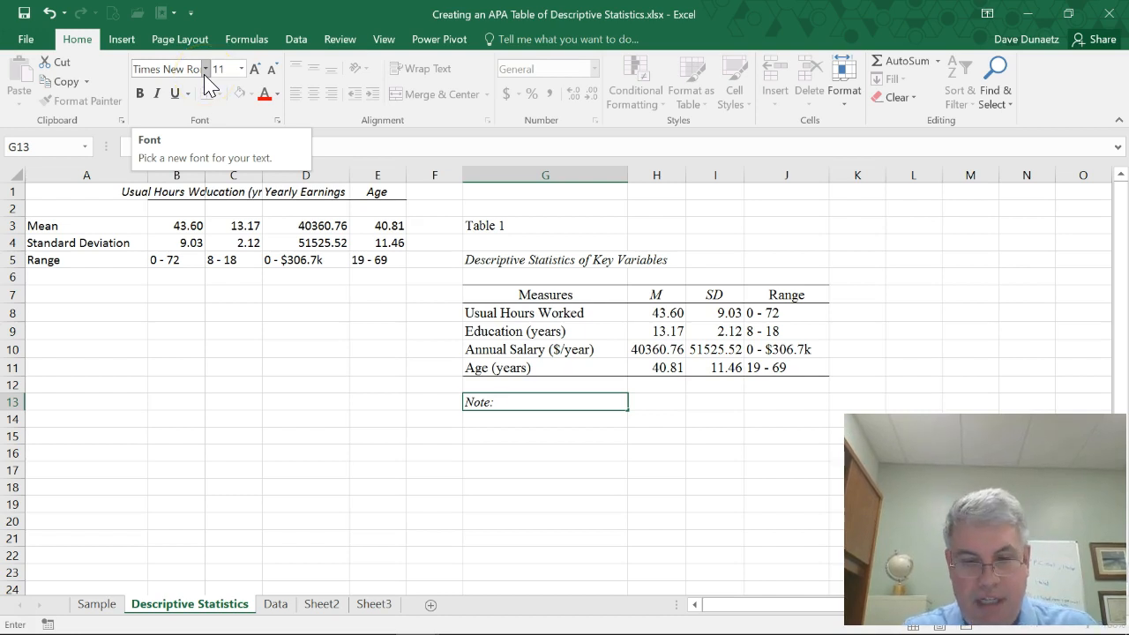
{"action": "key", "text": "ctrl+i"}
{"action": "type", "text": "N"}
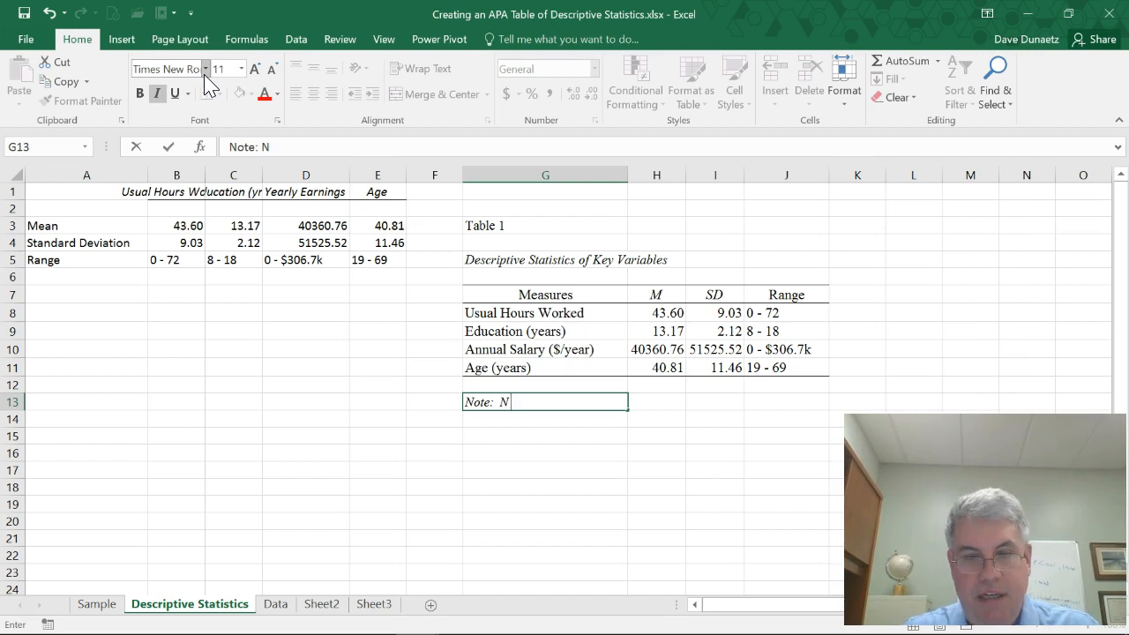
{"action": "key", "text": "ctrl+i"}
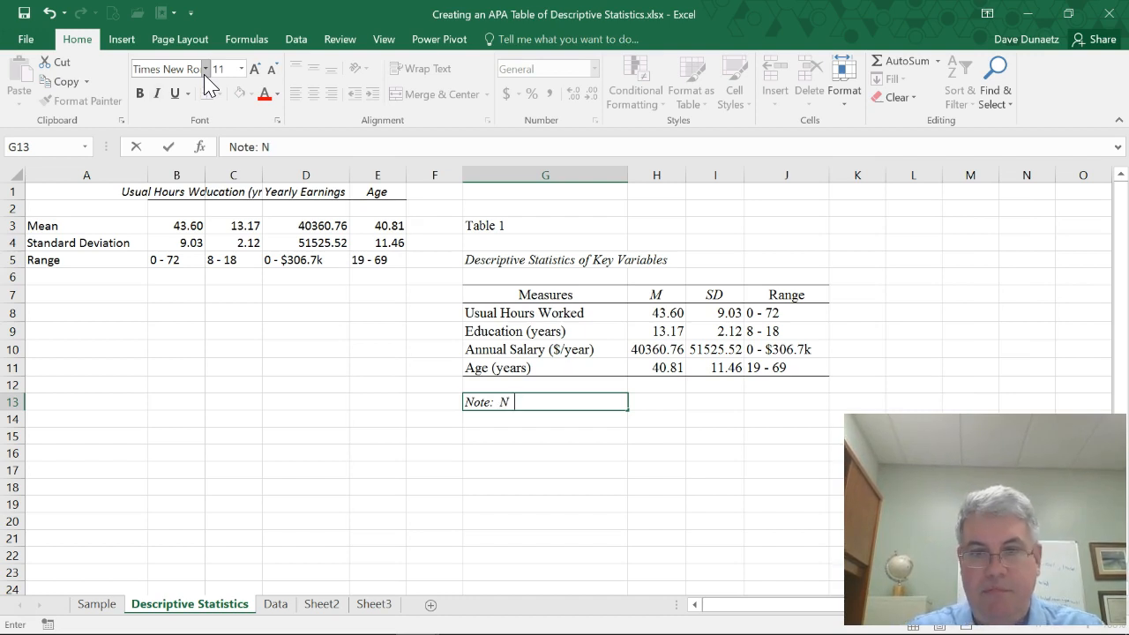
{"action": "type", "text": "= 100."}
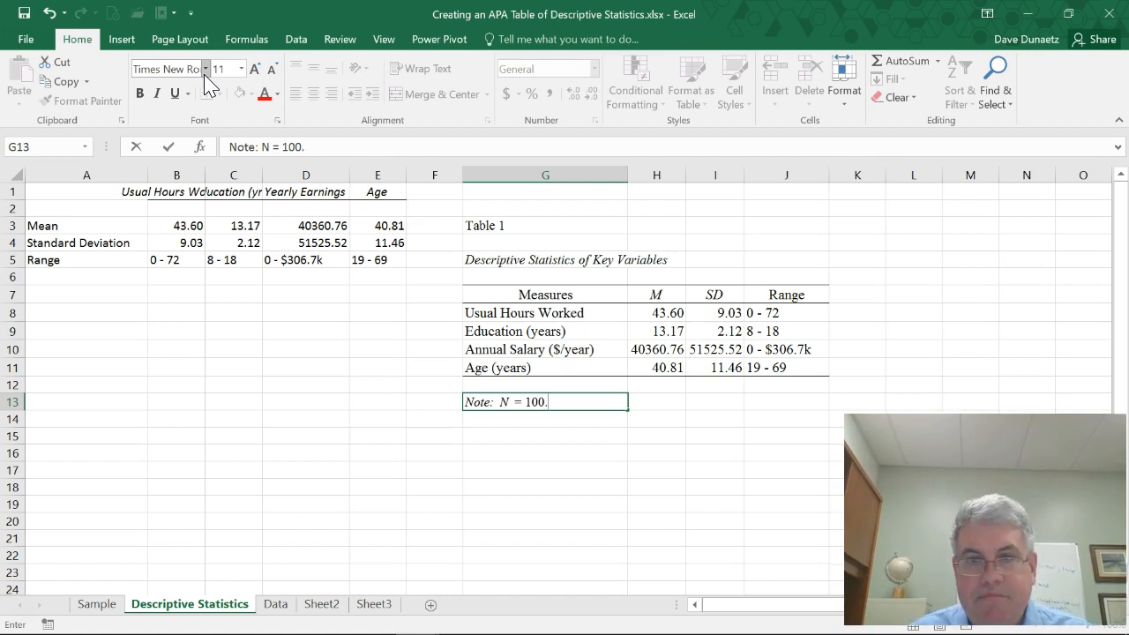
{"action": "left_click", "coordinate": [545, 454]}
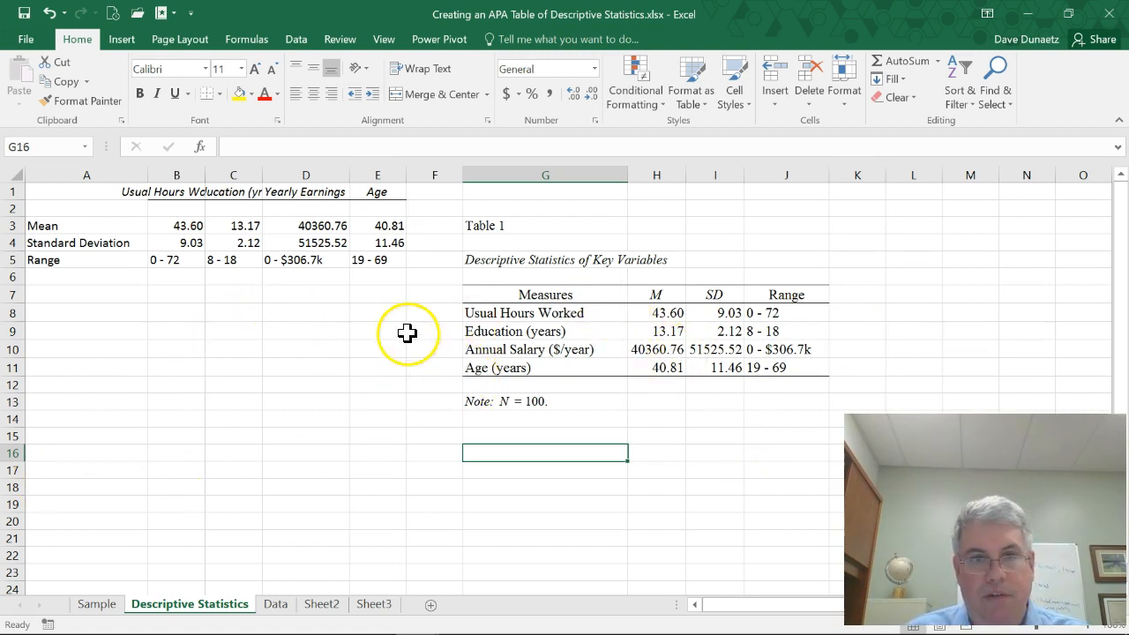
Step: Copy the complete table from the table number through the note, G3:J13, and switch to the blank Word document
{"action": "left_click", "coordinate": [477, 226]}
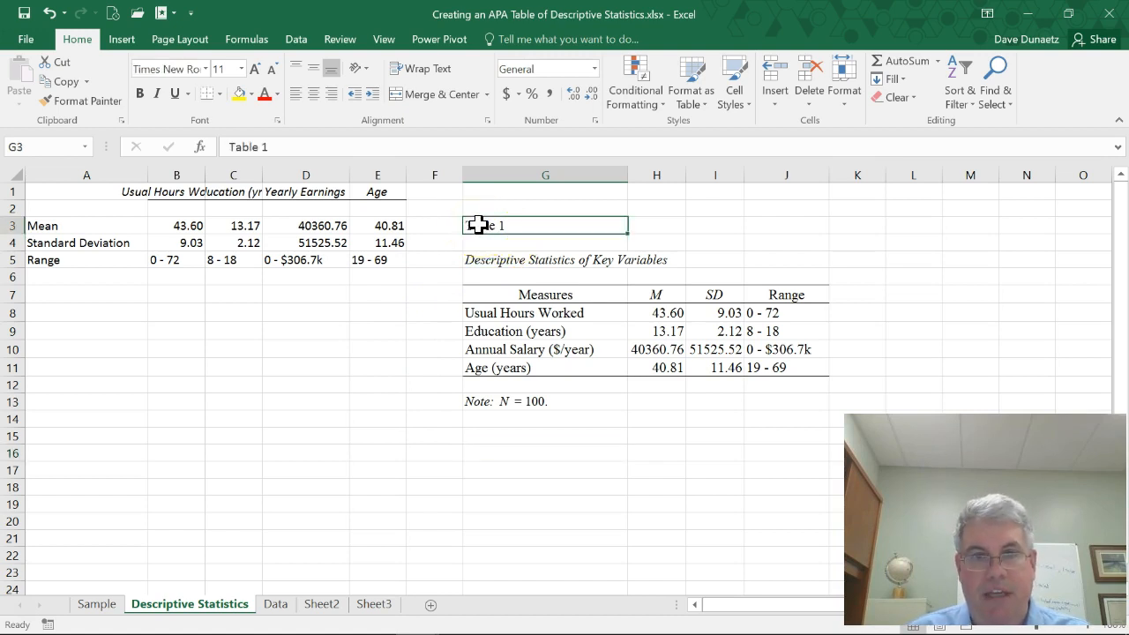
{"action": "key", "text": "shift+Down"}
{"action": "key", "text": "shift+Down"}
{"action": "key", "text": "shift+Down"}
{"action": "key", "text": "shift+Down"}
{"action": "key", "text": "shift+Down"}
{"action": "key", "text": "shift+Down"}
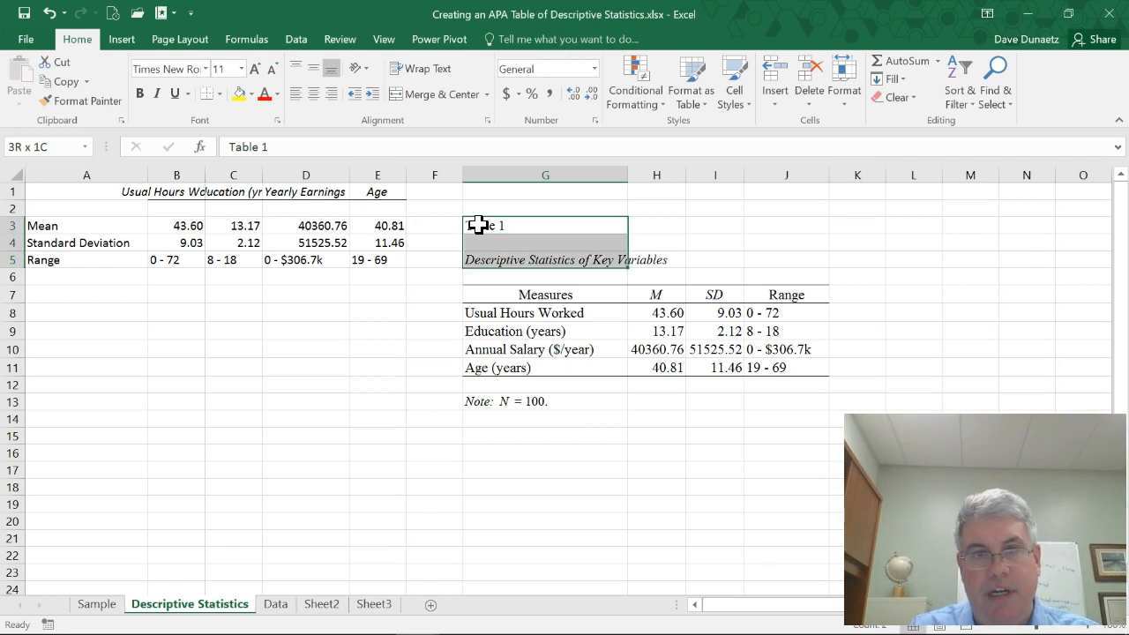
{"action": "key", "text": "shift+Down"}
{"action": "key", "text": "shift+Down"}
{"action": "key", "text": "shift+Down"}
{"action": "key", "text": "shift+Down"}
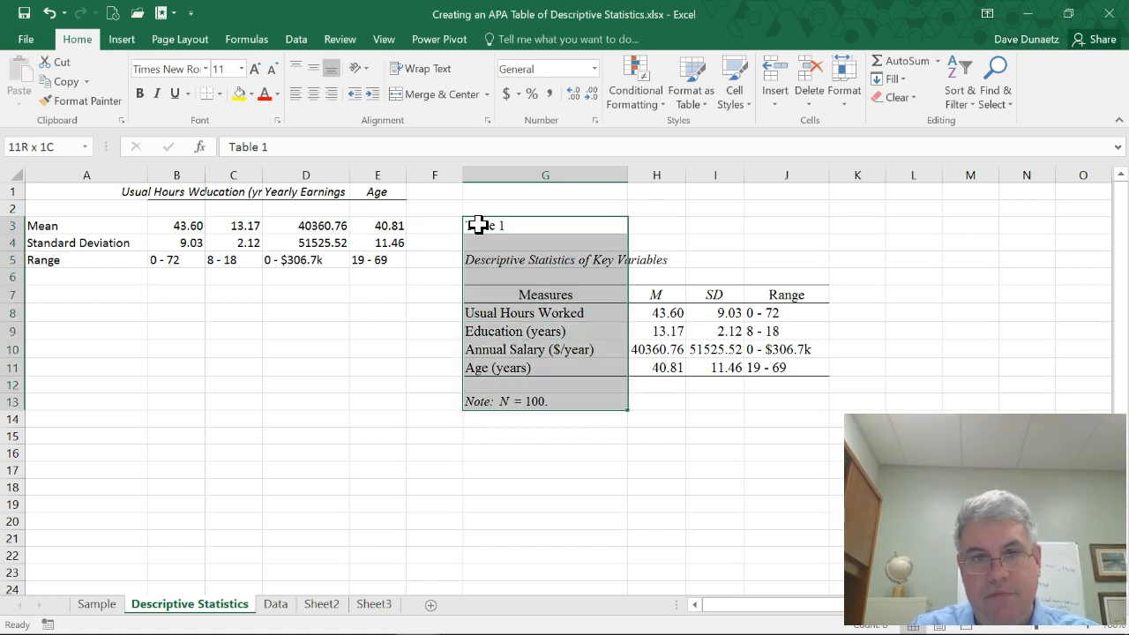
{"action": "key", "text": "shift+Right"}
{"action": "key", "text": "shift+Right"}
{"action": "key", "text": "shift+Right"}
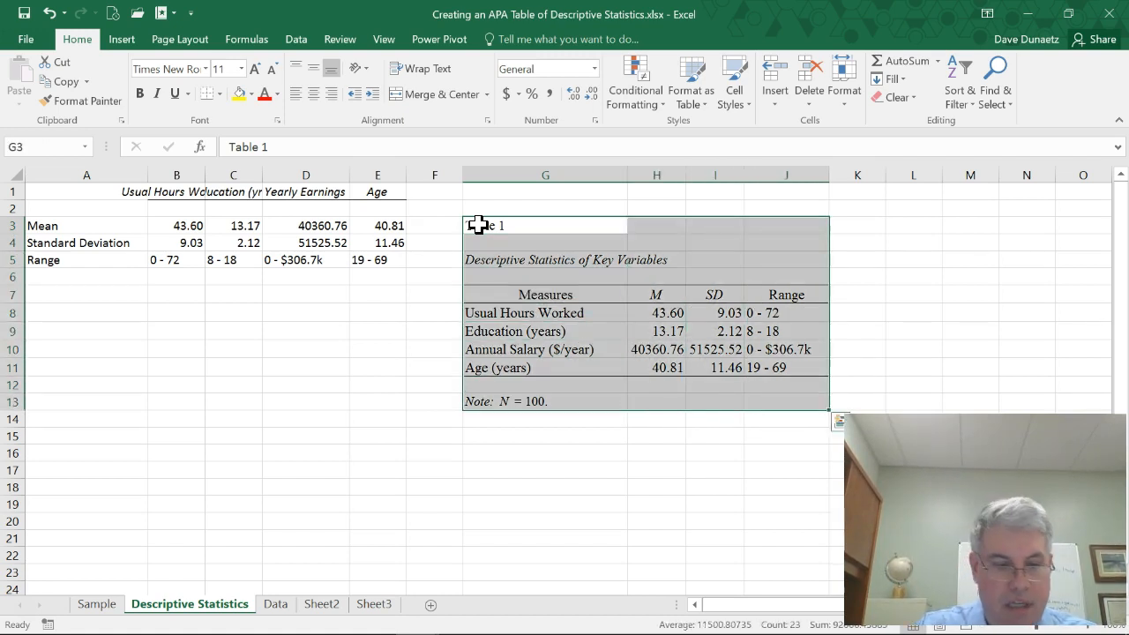
{"action": "key", "text": "ctrl+c"}
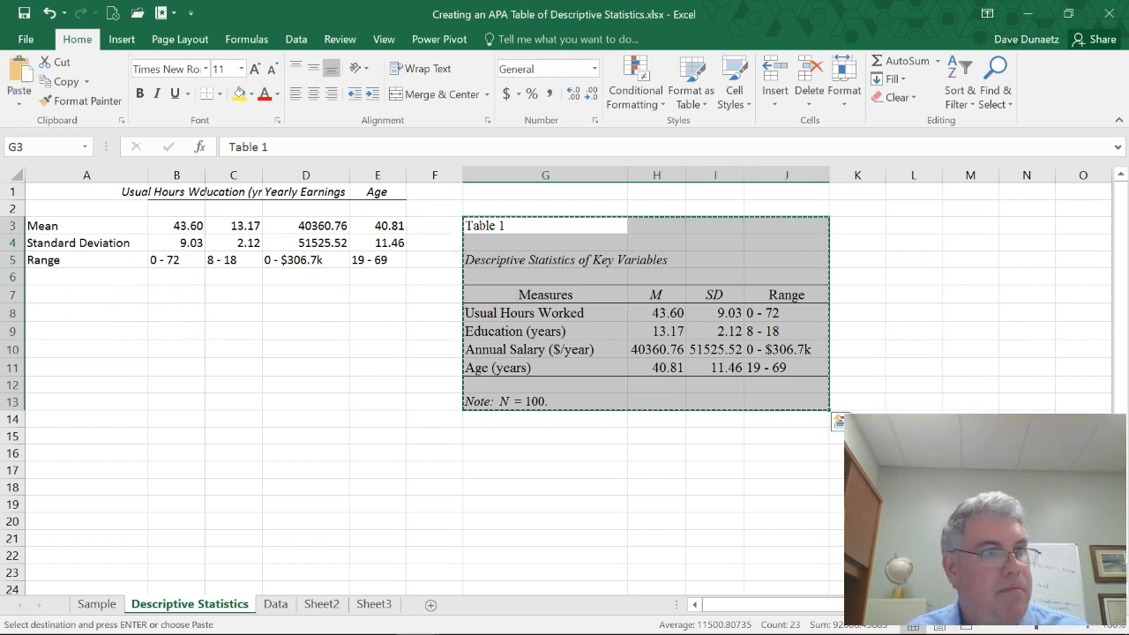
{"action": "key", "text": "alt+Tab"}
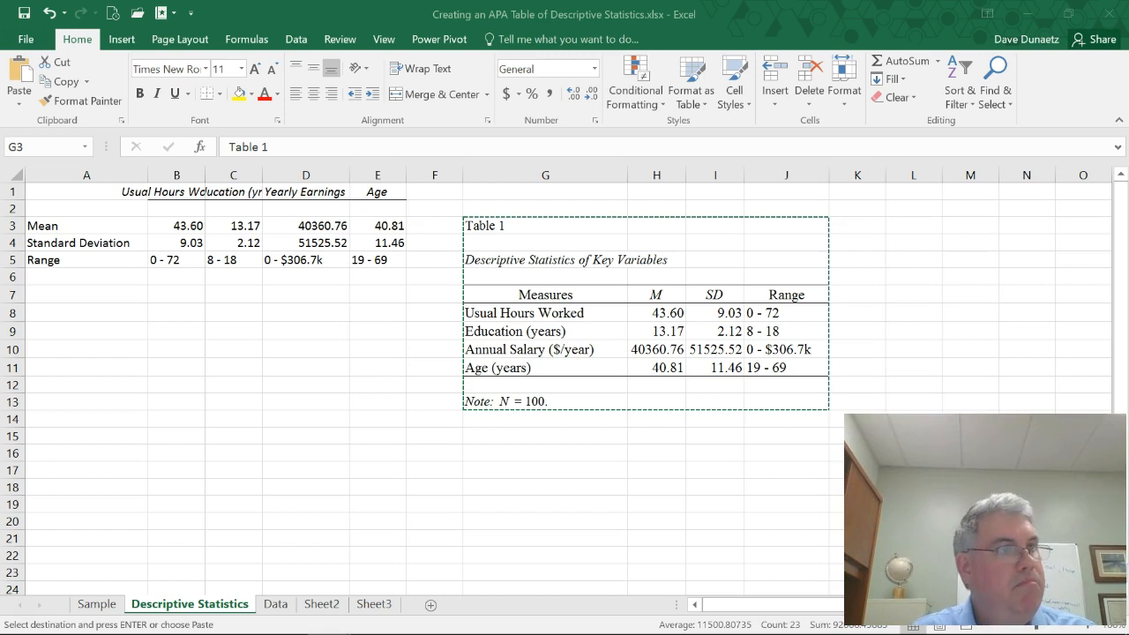
{"action": "left_click_drag", "start_coordinate": [390, 329], "coordinate": [529, 2]}
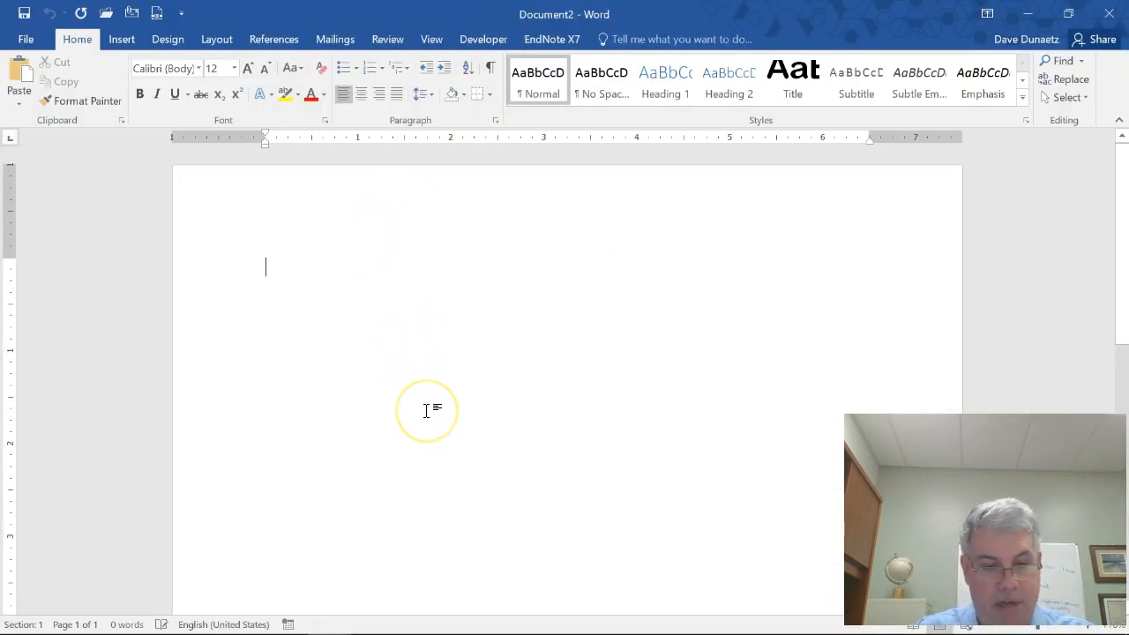
Step: Paste the copied Excel table into the blank document and apply Keep Source Formatting to it
{"action": "key", "text": "ctrl+v"}
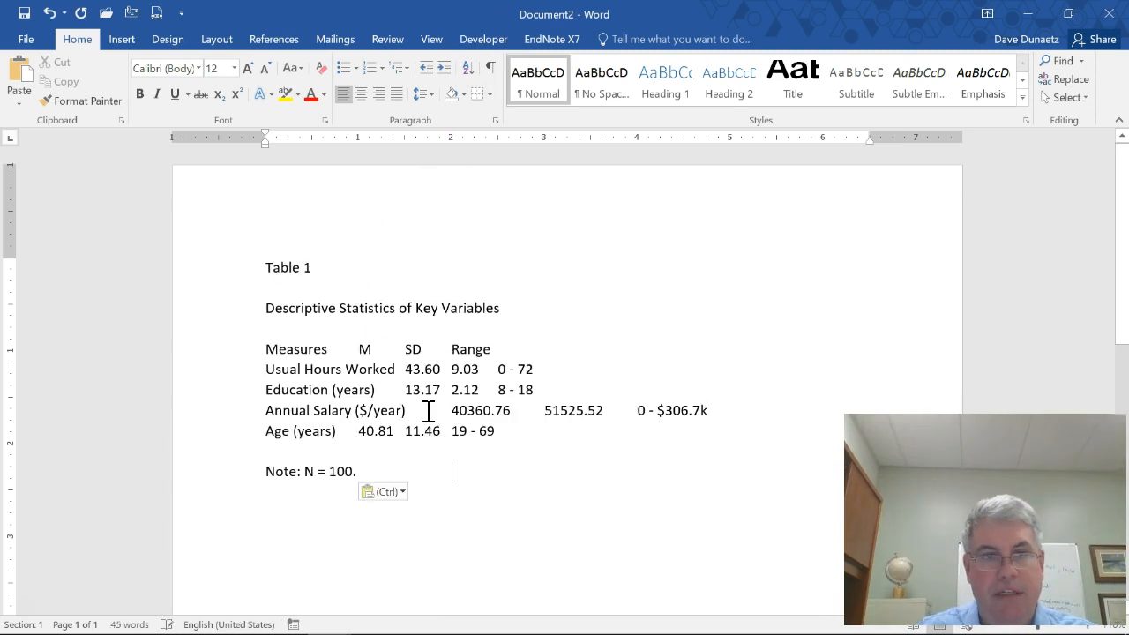
{"action": "left_click", "coordinate": [394, 499]}
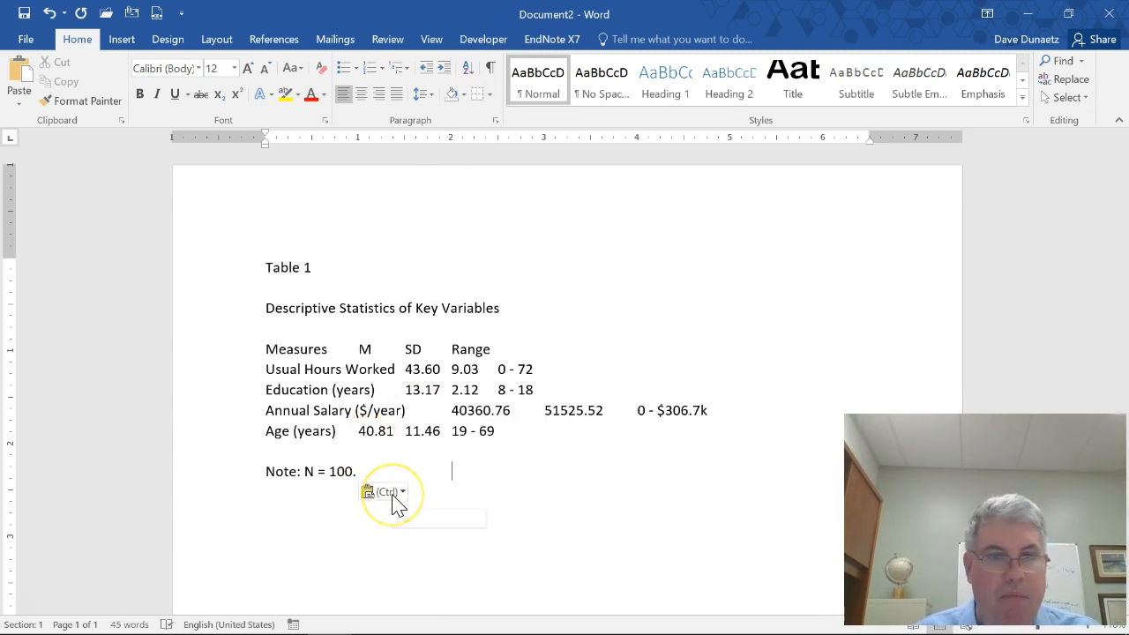
{"action": "left_click", "coordinate": [398, 501]}
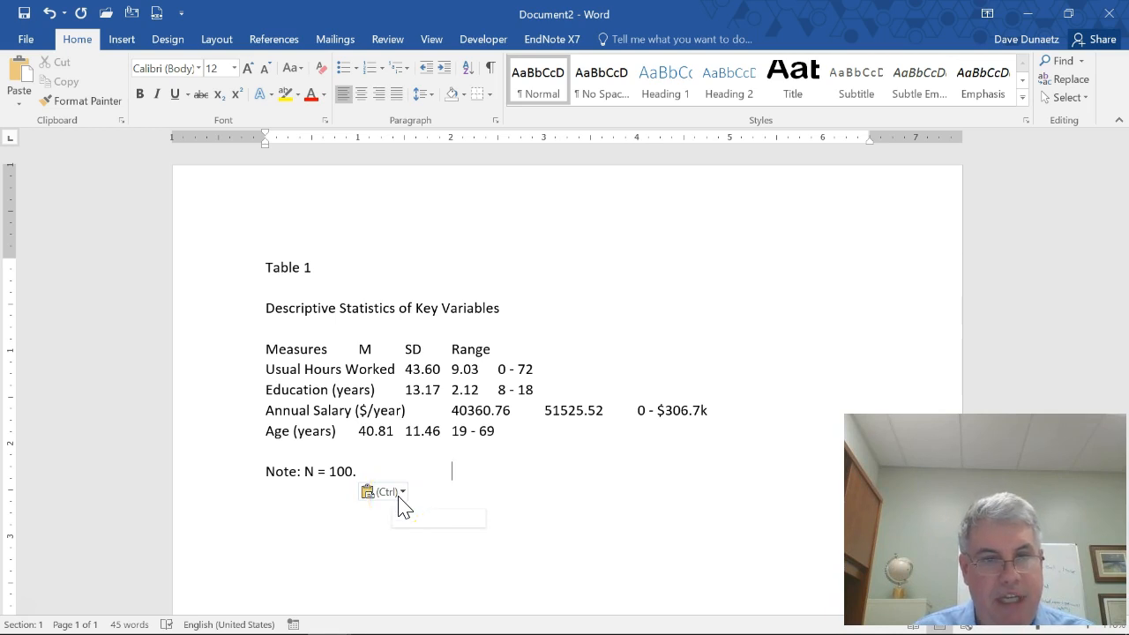
{"action": "left_click", "coordinate": [372, 532]}
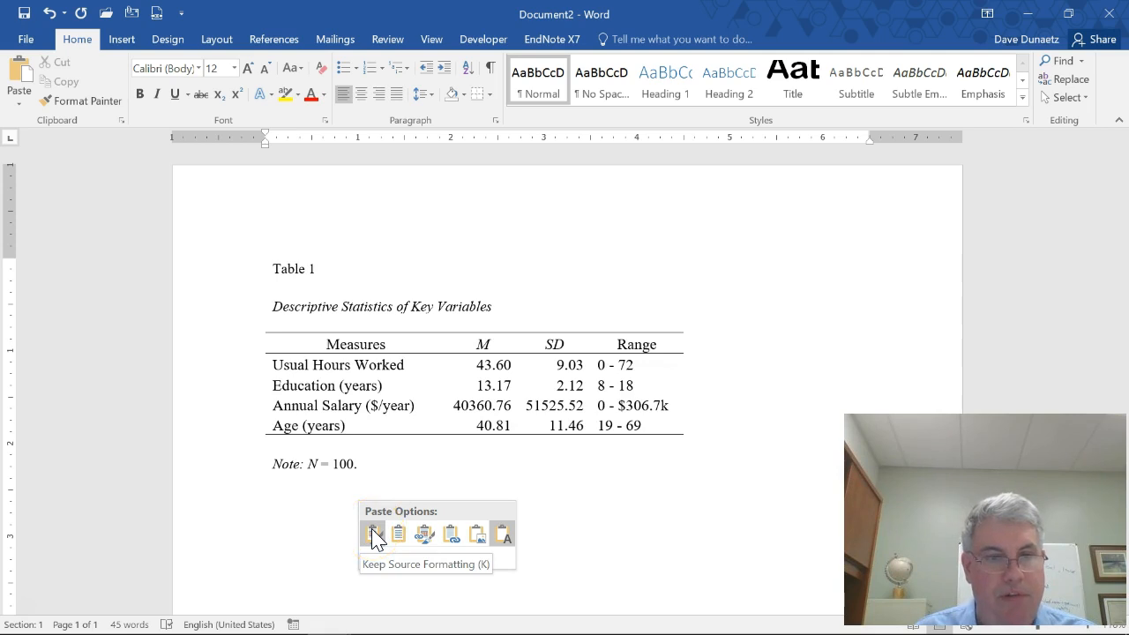
{"action": "left_click", "coordinate": [372, 532]}
{"action": "left_click", "coordinate": [599, 470]}
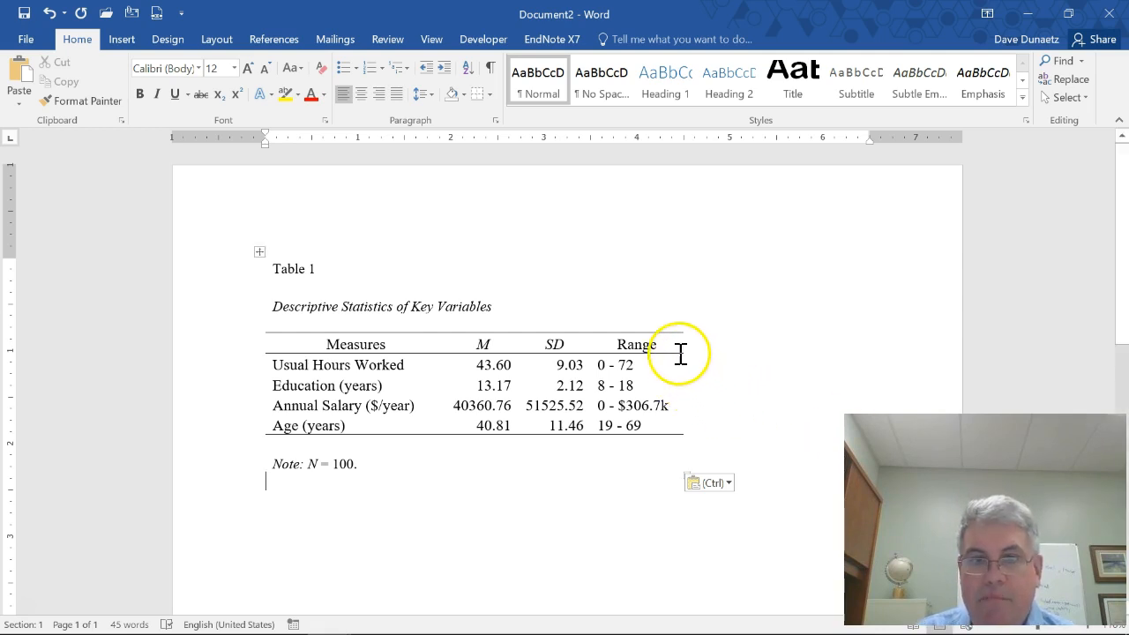
Step: Try to adjust the width of the table's Range column by moving its outer border slightly
{"action": "left_click", "coordinate": [600, 365]}
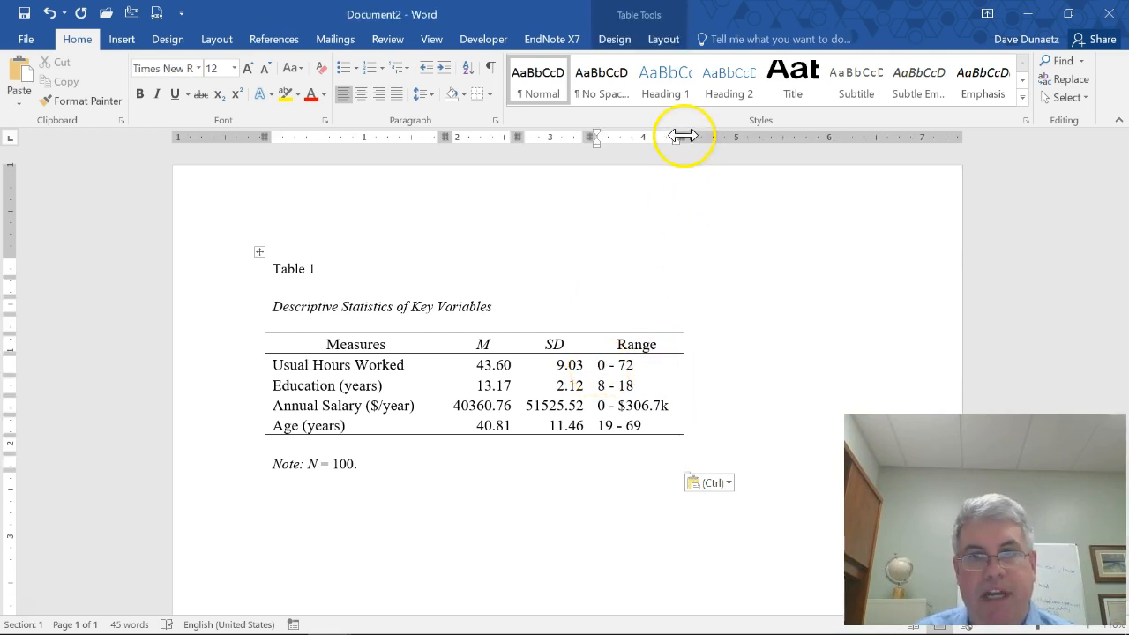
{"action": "mouse_move", "coordinate": [685, 134]}
{"action": "left_mouse_down"}
{"action": "mouse_move", "coordinate": [673, 146]}
{"action": "mouse_move", "coordinate": [680, 139]}
{"action": "left_mouse_up"}
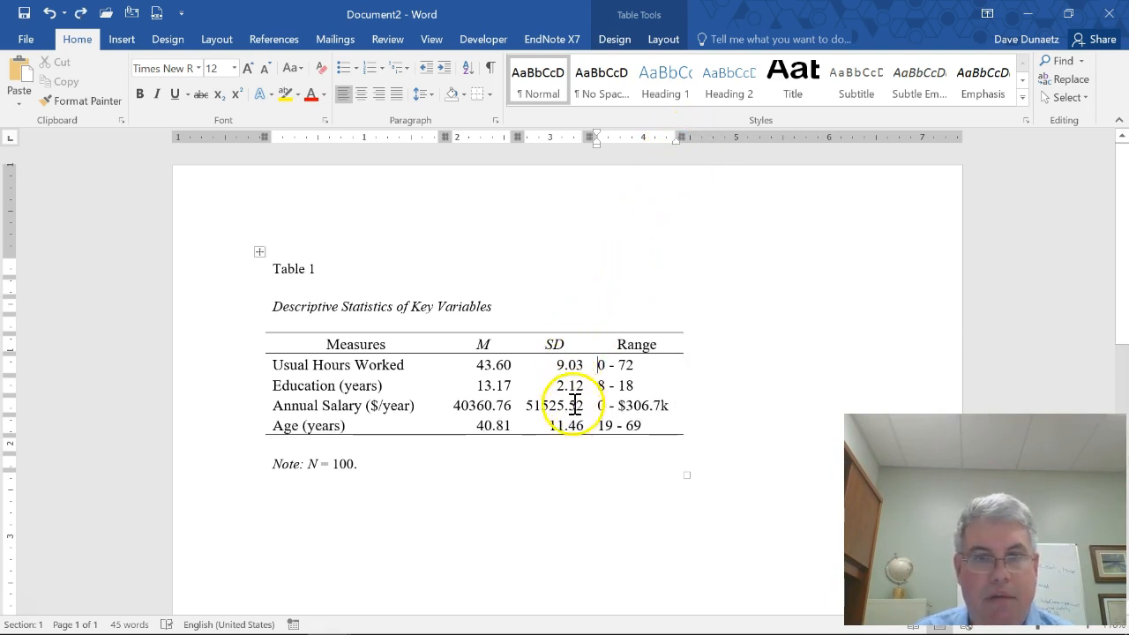